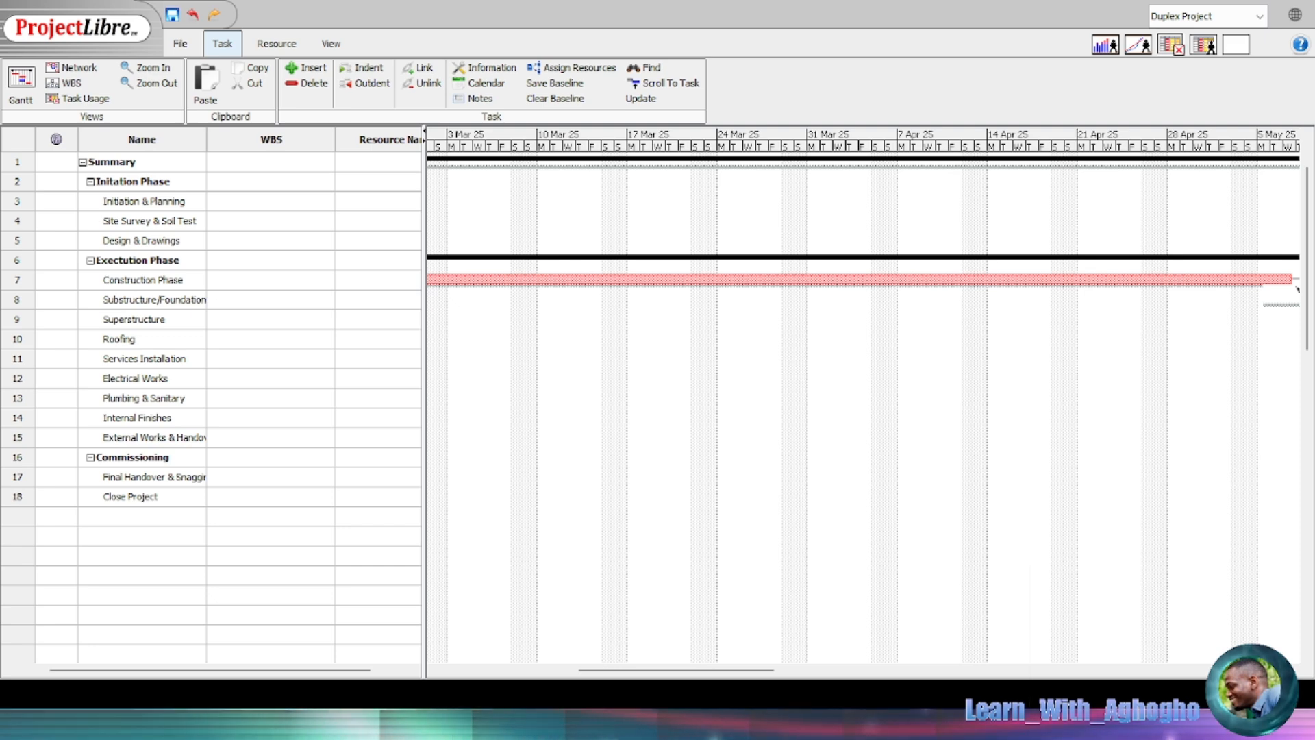
# Step: Show the resource sheet with the Planning, Execution and Commission Phase groups expanded
pyautogui.click(276, 43)
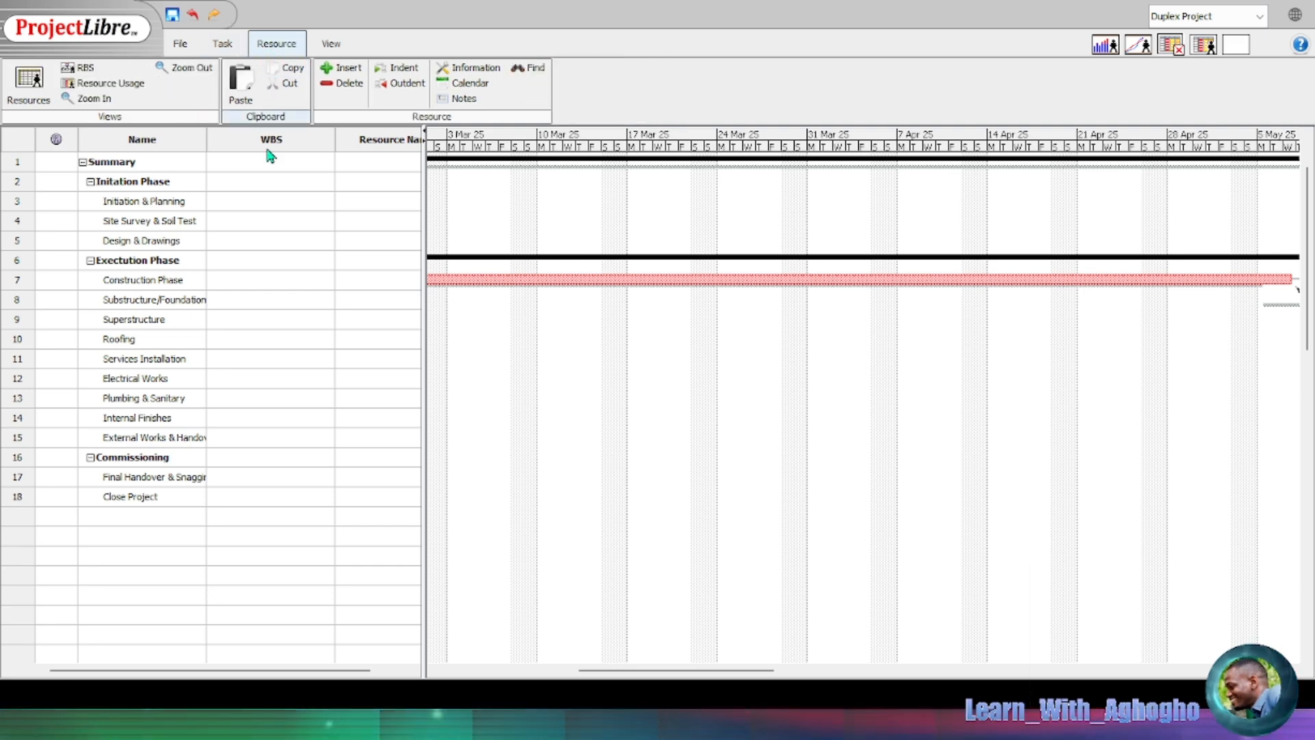
pyautogui.click(37, 89)
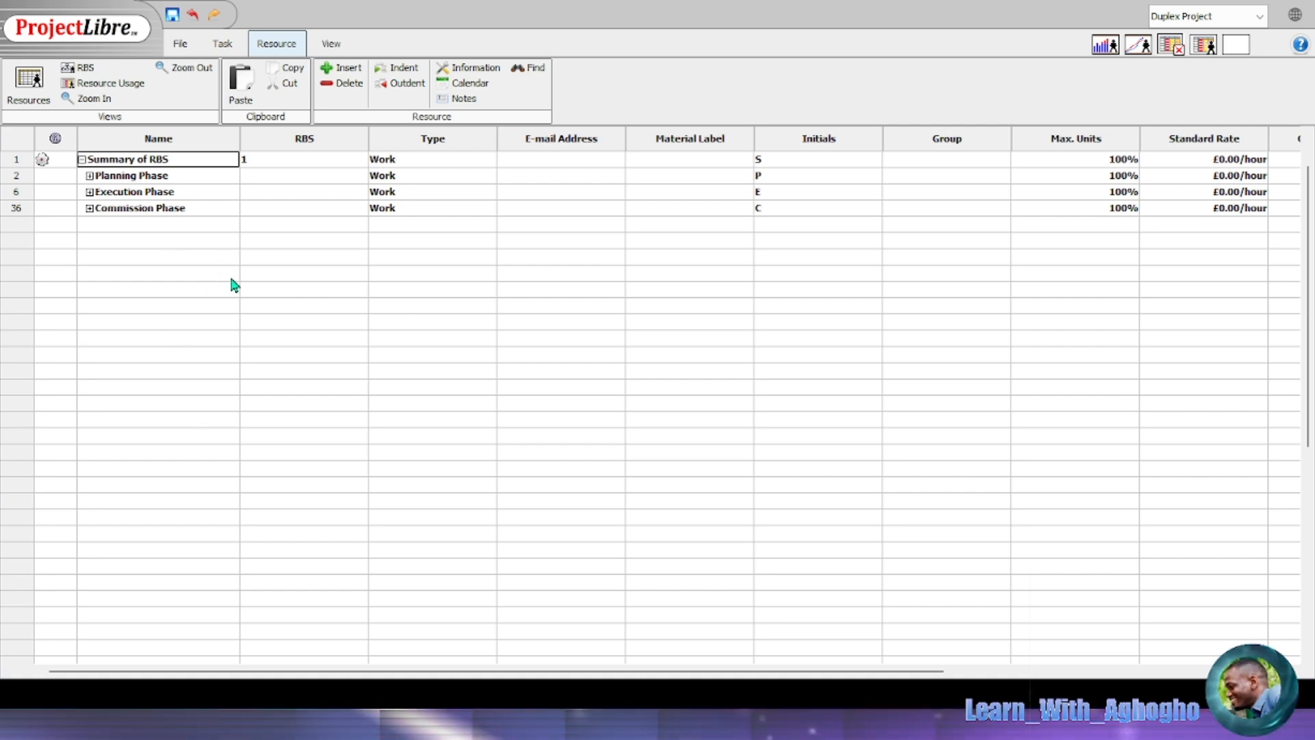
pyautogui.click(90, 176)
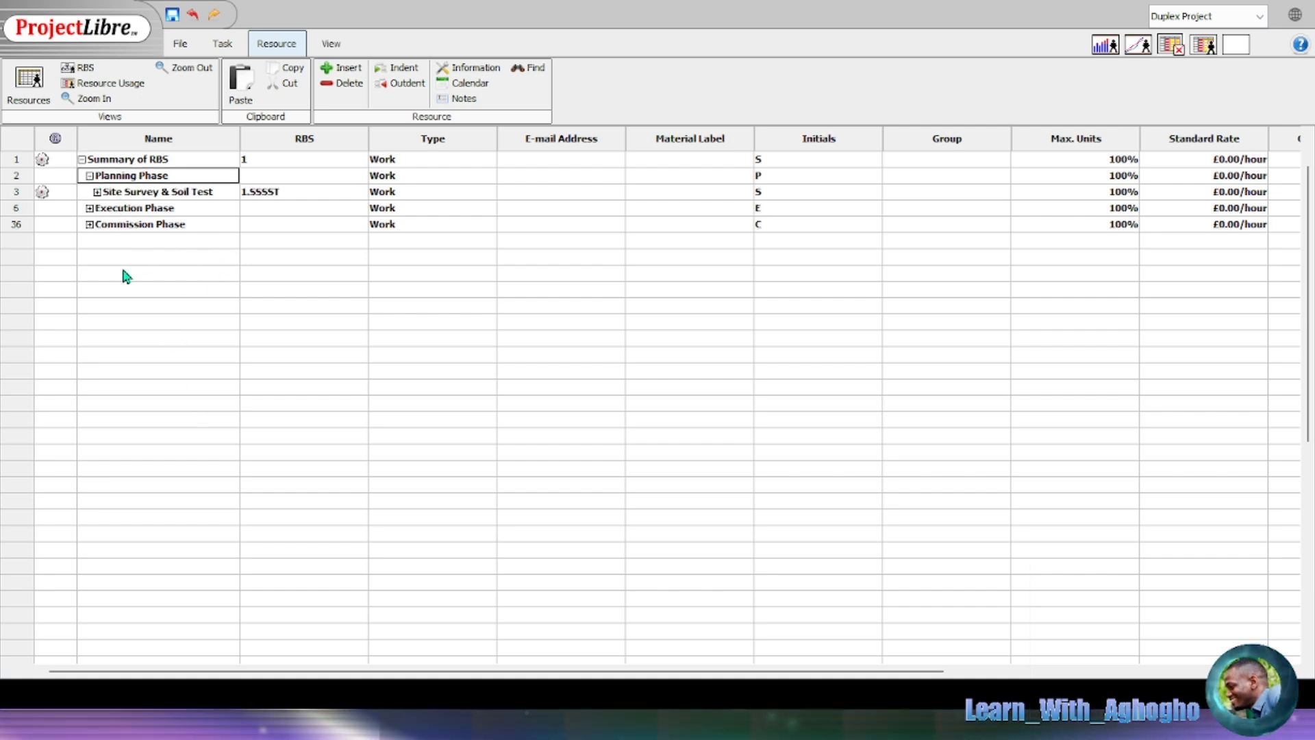
pyautogui.click(89, 208)
pyautogui.scroll(-5, 192, 216)
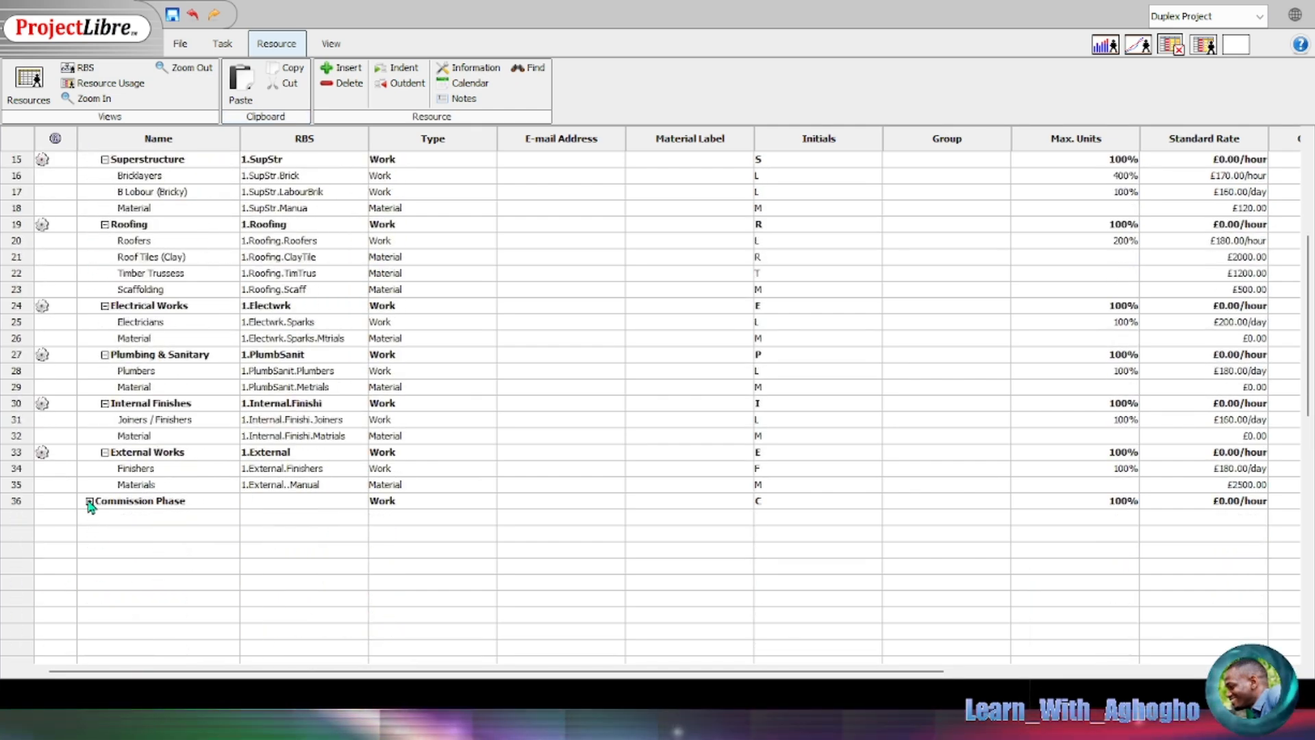
pyautogui.click(89, 501)
pyautogui.scroll(5, 271, 363)
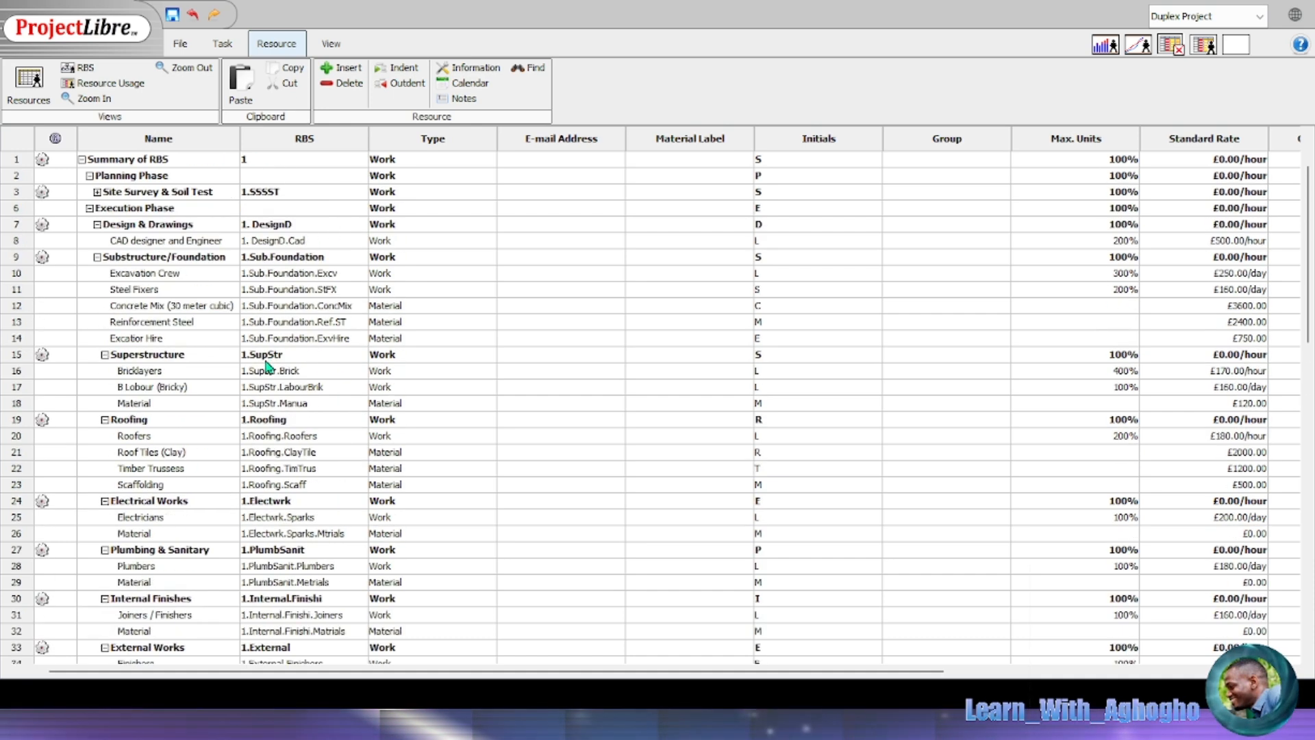
pyautogui.click(226, 50)
# Step: Scan the WBS cost chart and the resource sheet's rates, then return to the Gantt view
pyautogui.click(63, 83)
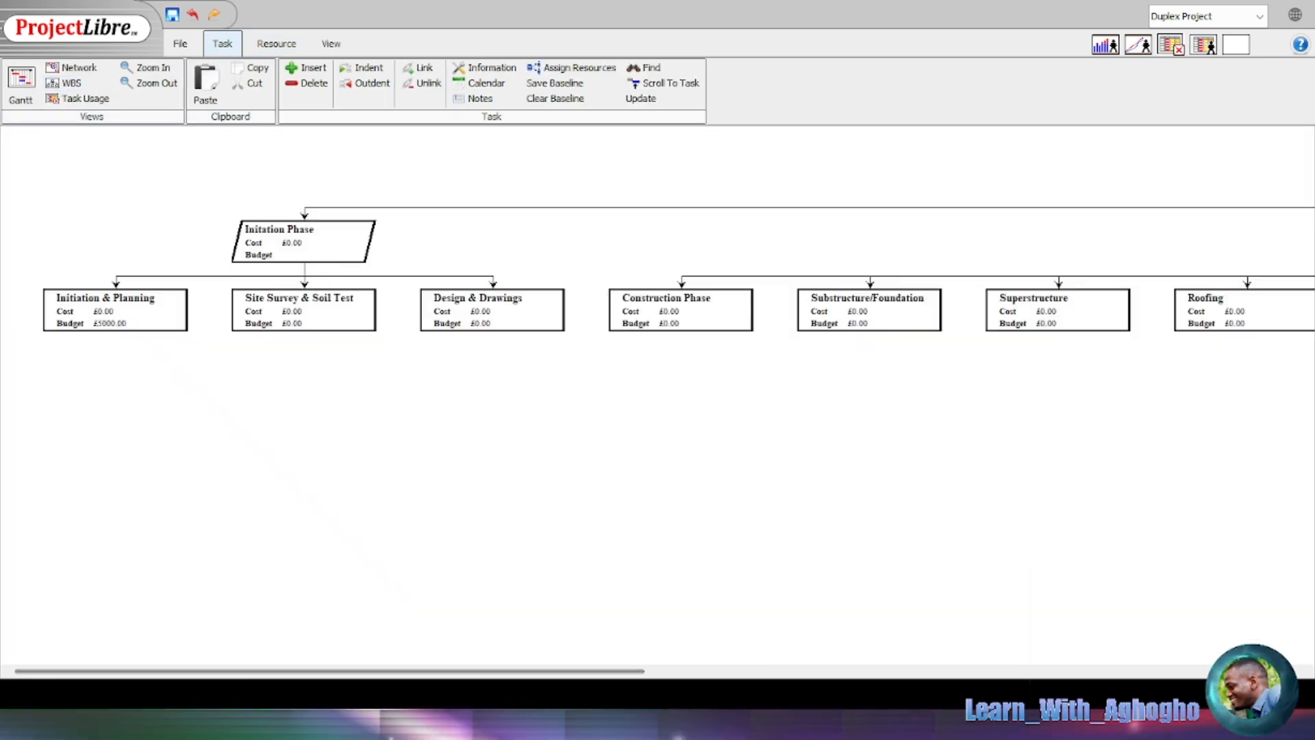
pyautogui.moveTo(417, 675)
pyautogui.mouseDown()
pyautogui.moveTo(712, 637)
pyautogui.moveTo(854, 663)
pyautogui.moveTo(1136, 670)
pyautogui.moveTo(414, 674)
pyautogui.mouseUp()
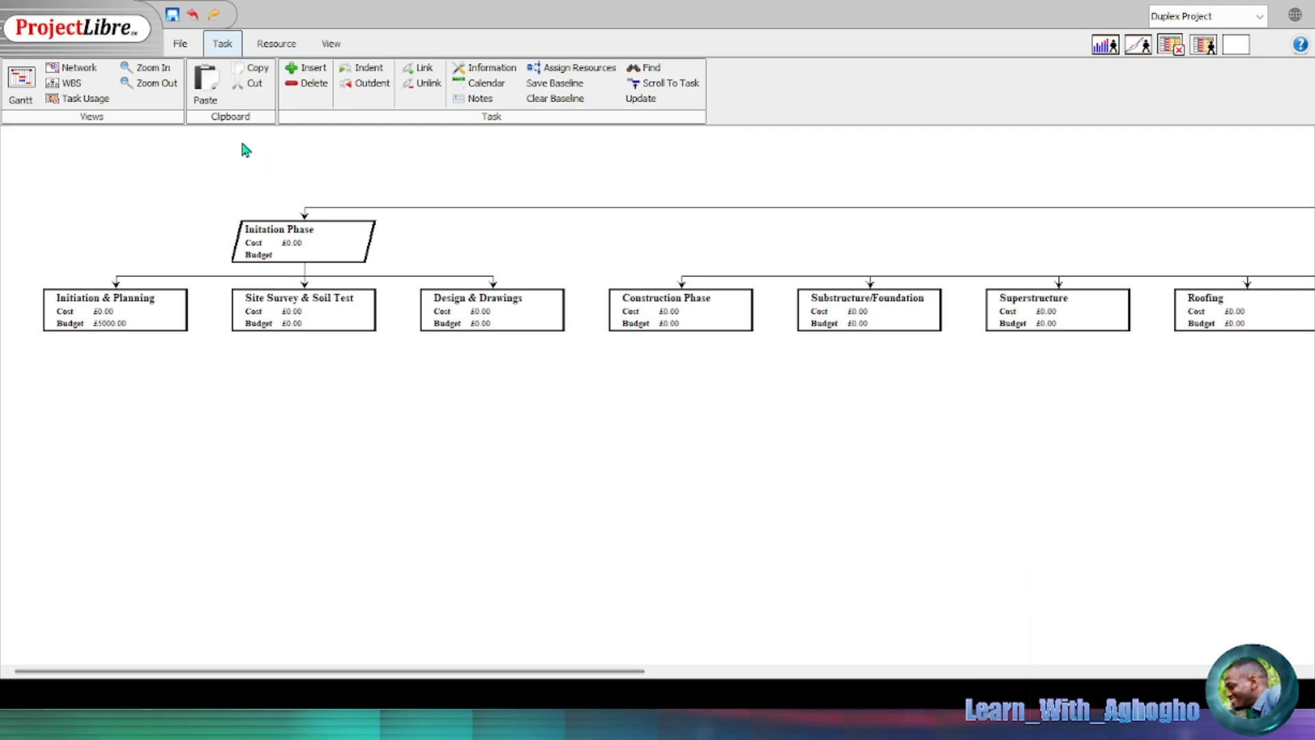
pyautogui.click(279, 52)
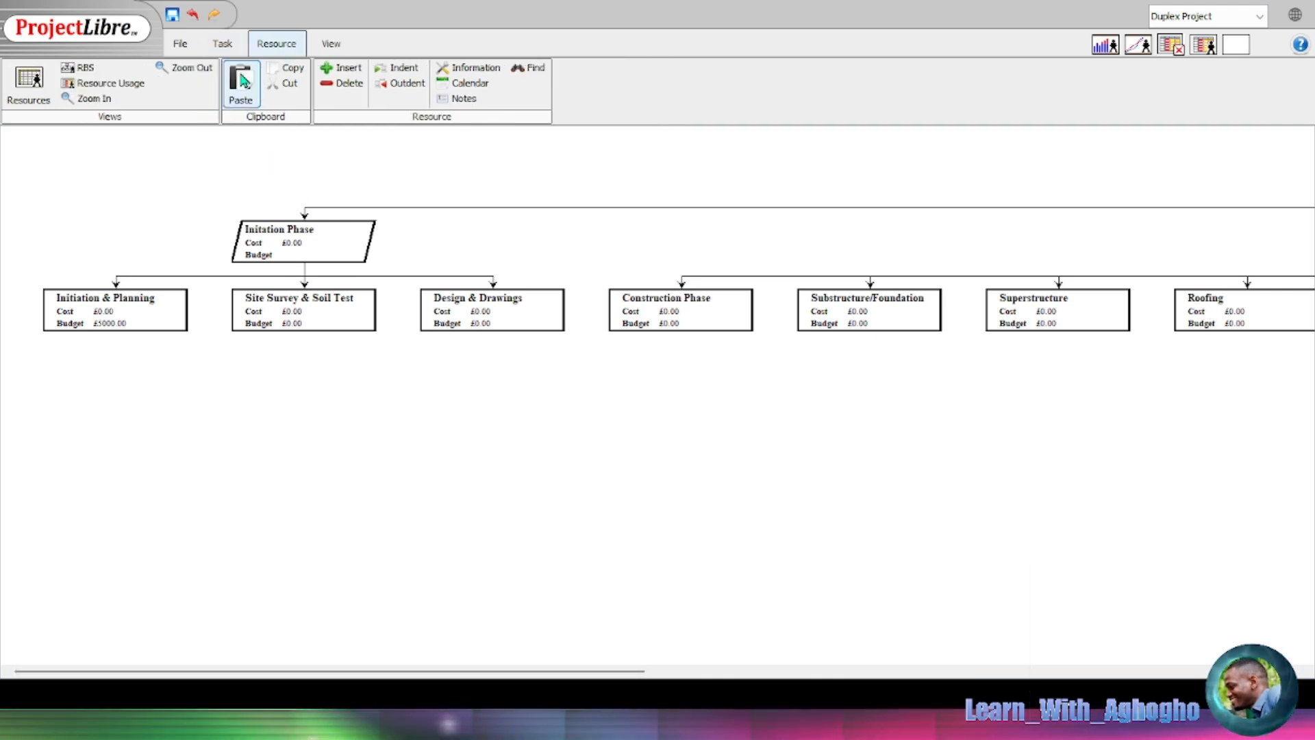
pyautogui.click(30, 84)
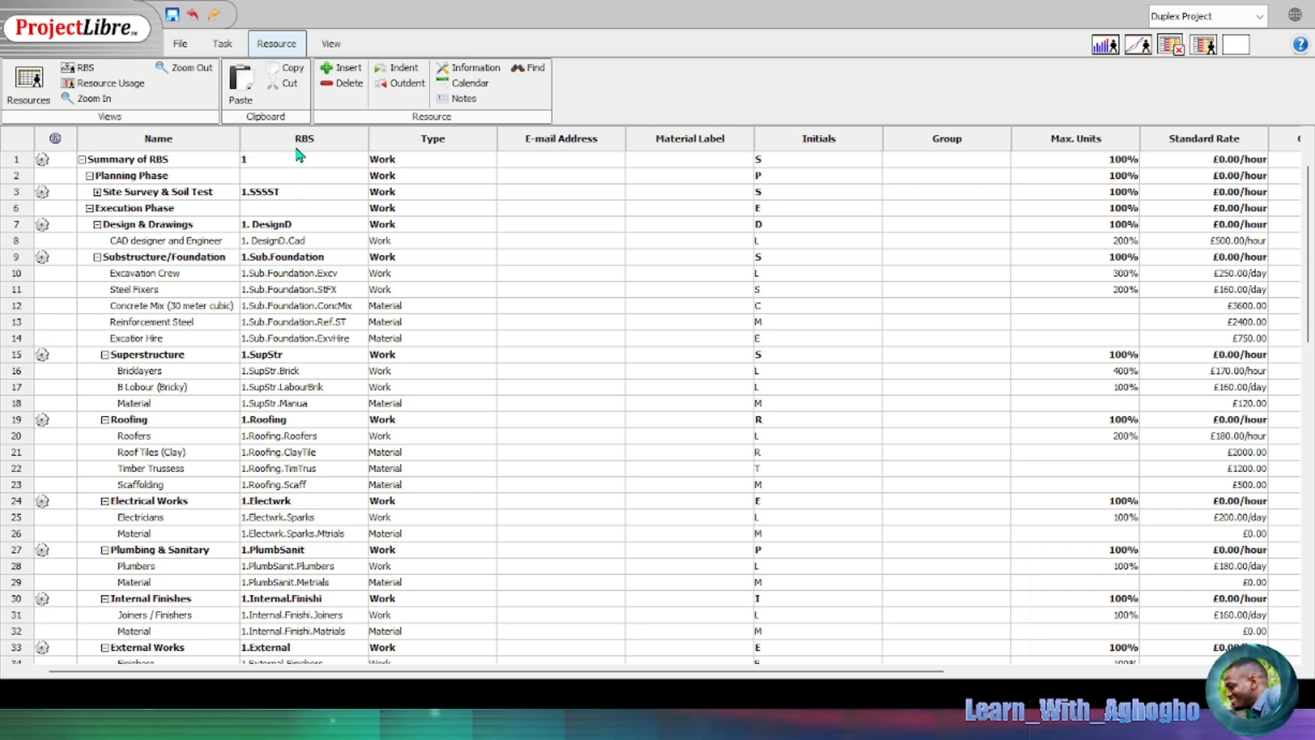
pyautogui.scroll(-5, 308, 420)
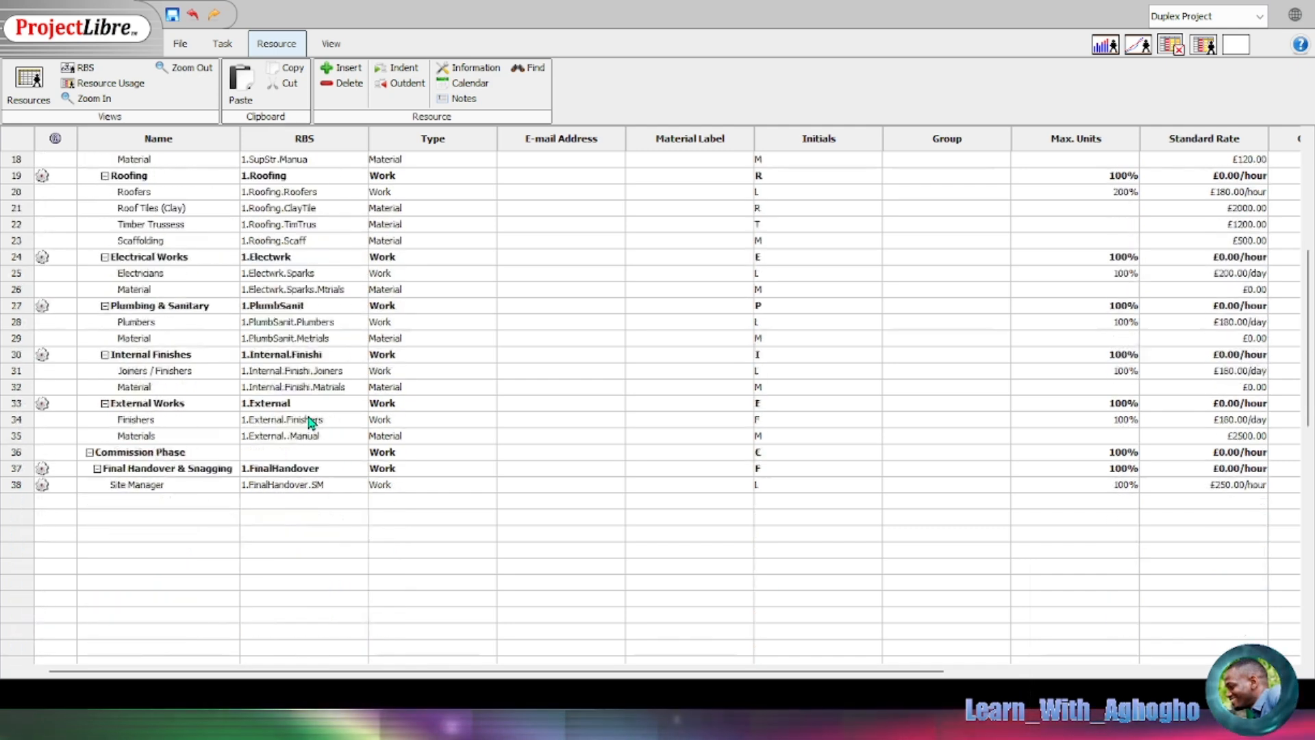
pyautogui.scroll(5, 308, 440)
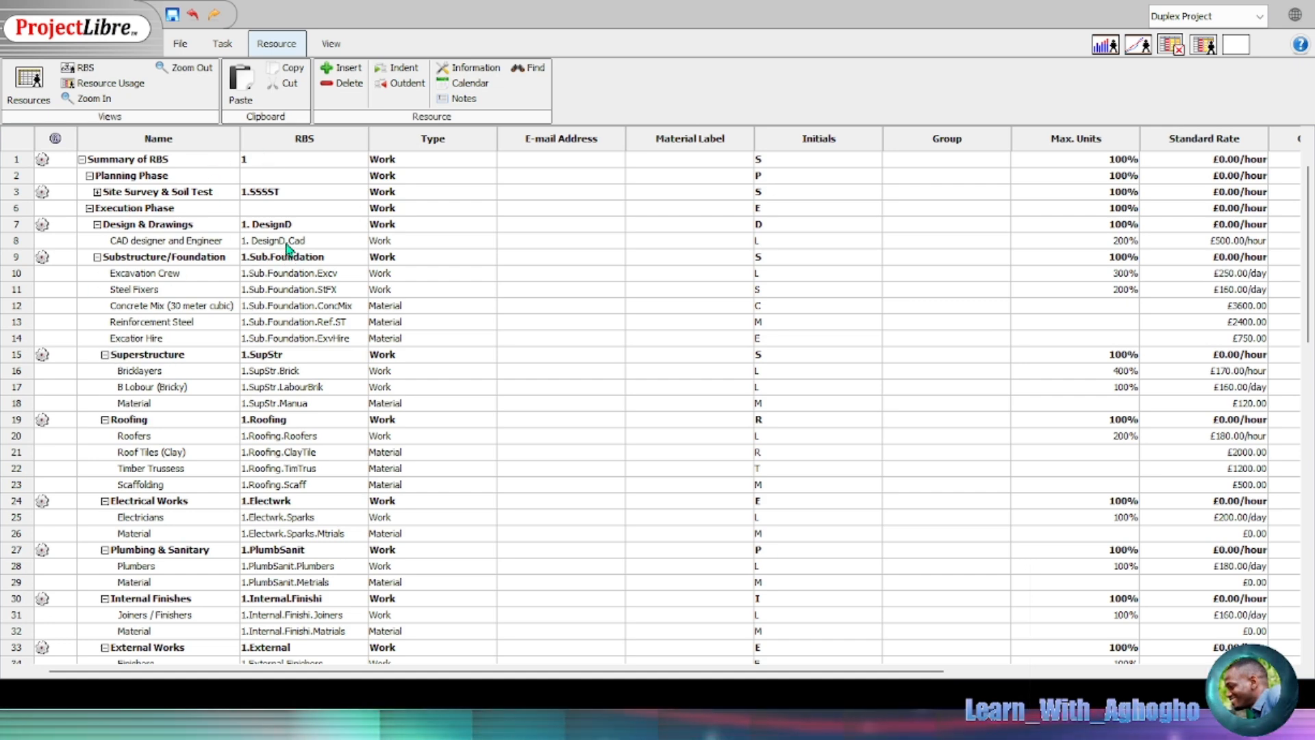
pyautogui.click(223, 44)
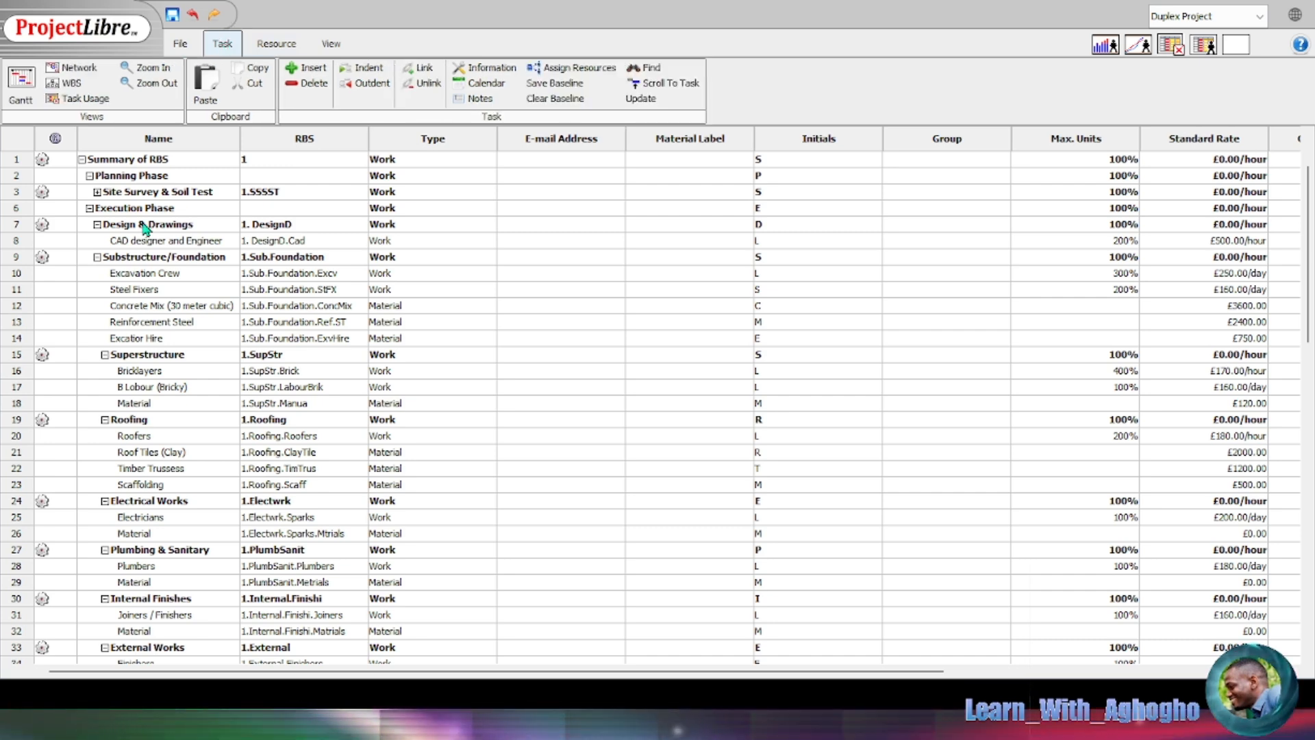
pyautogui.click(21, 83)
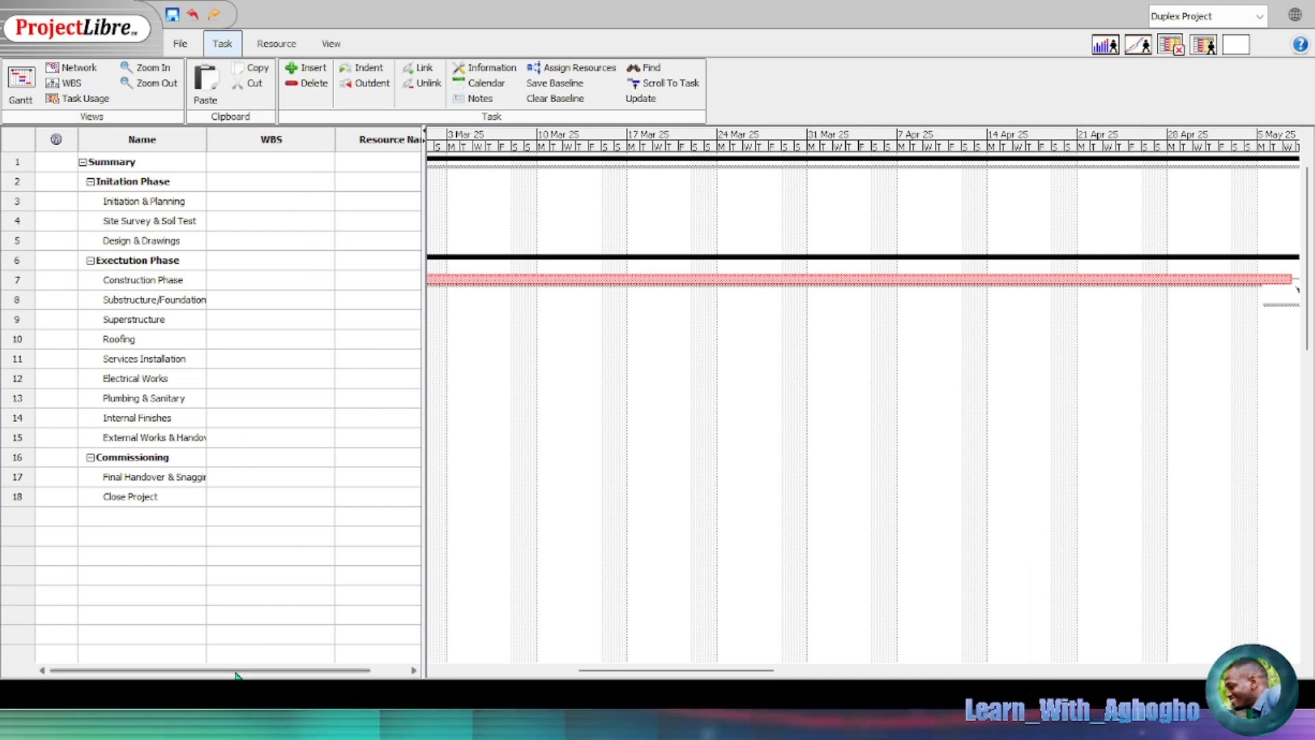
pyautogui.moveTo(288, 671); pyautogui.dragTo(324, 675)
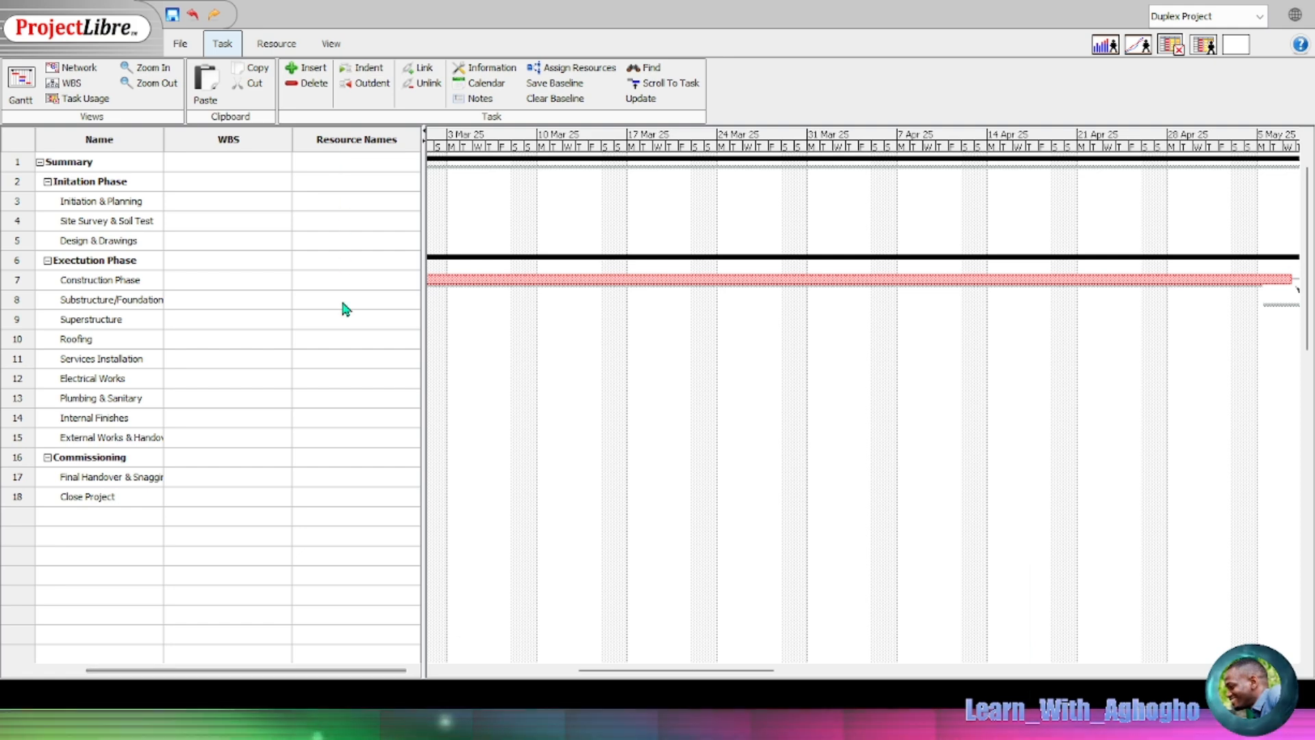
pyautogui.click(338, 205)
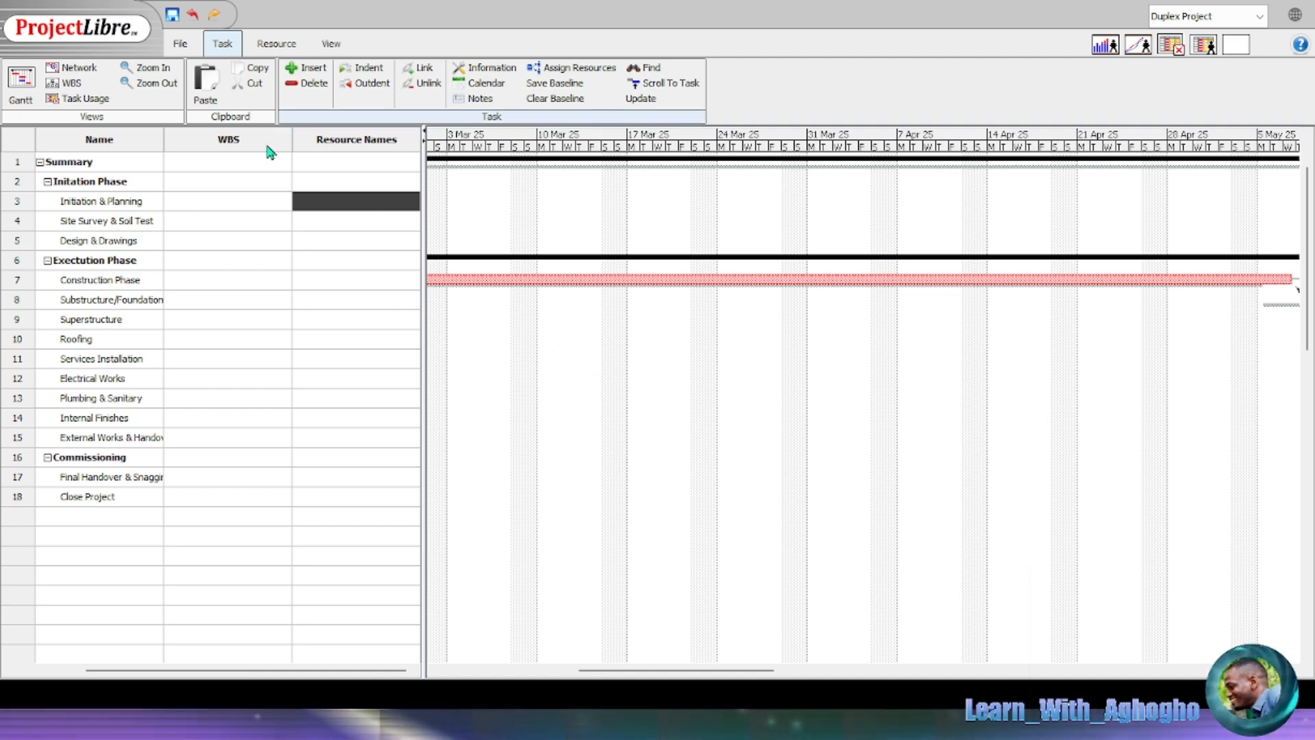
pyautogui.click(229, 141)
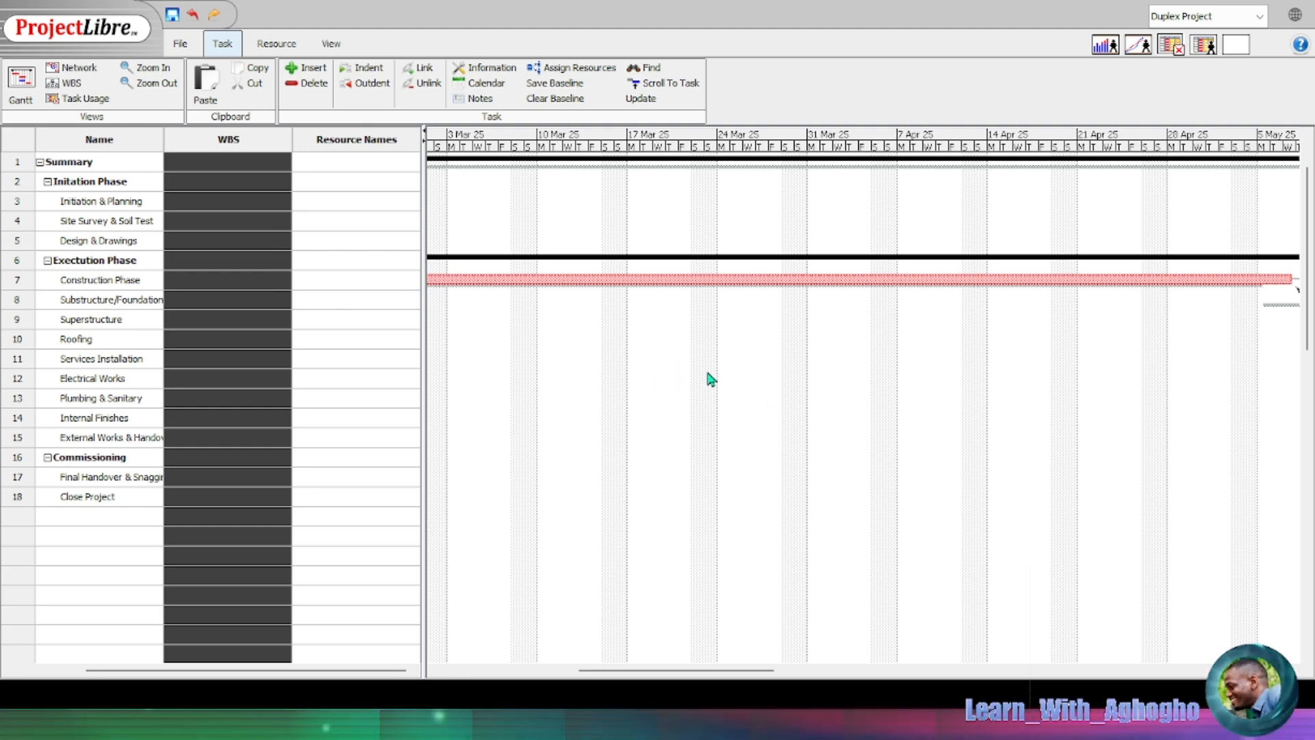
pyautogui.click(357, 203)
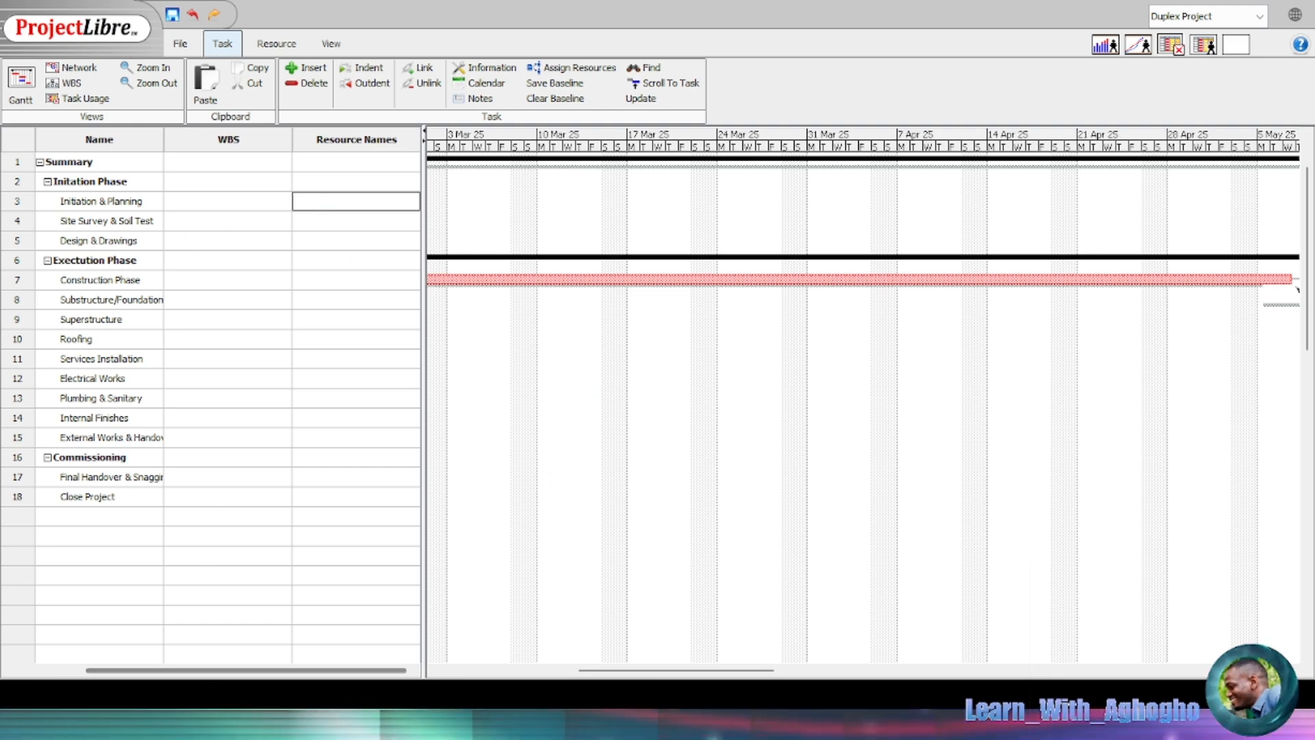
pyautogui.moveTo(226, 674); pyautogui.dragTo(153, 669)
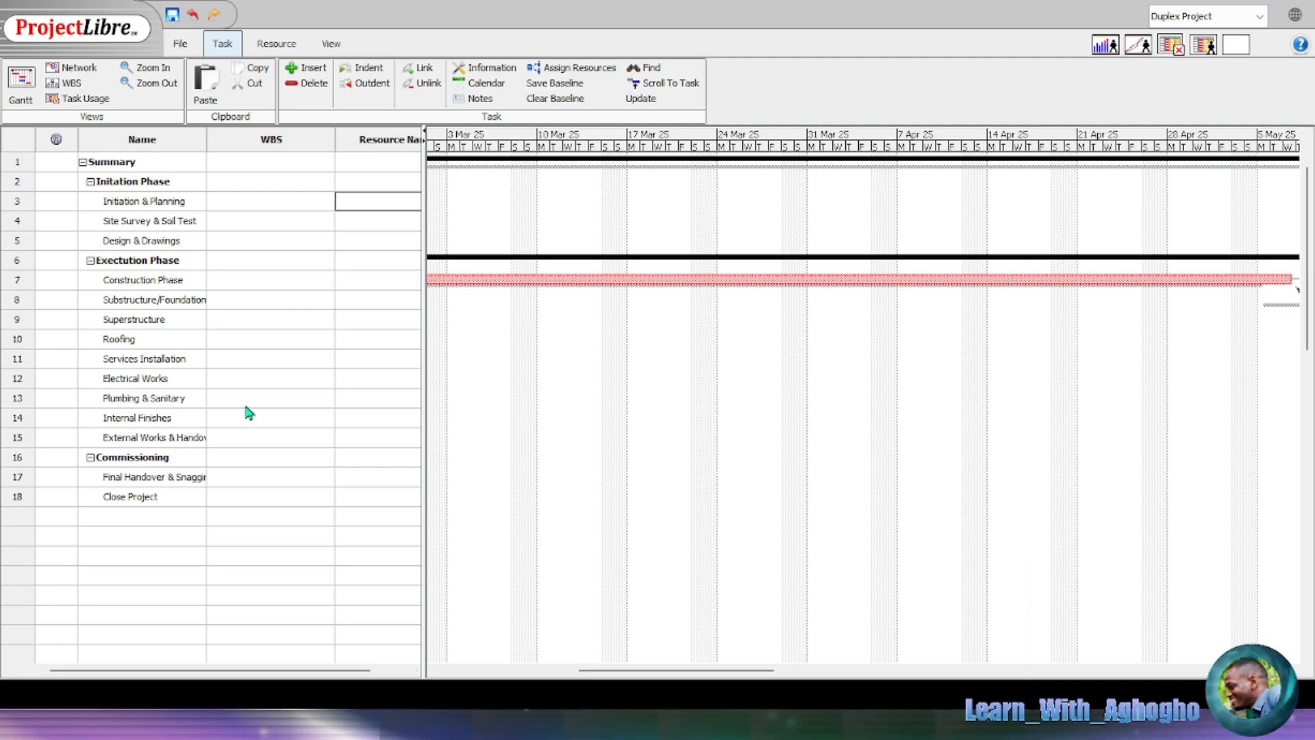
# Step: Paste the staff member as Site Survey & Soil Test's resource, undoing an extra Survey tool entry
pyautogui.click(388, 222)
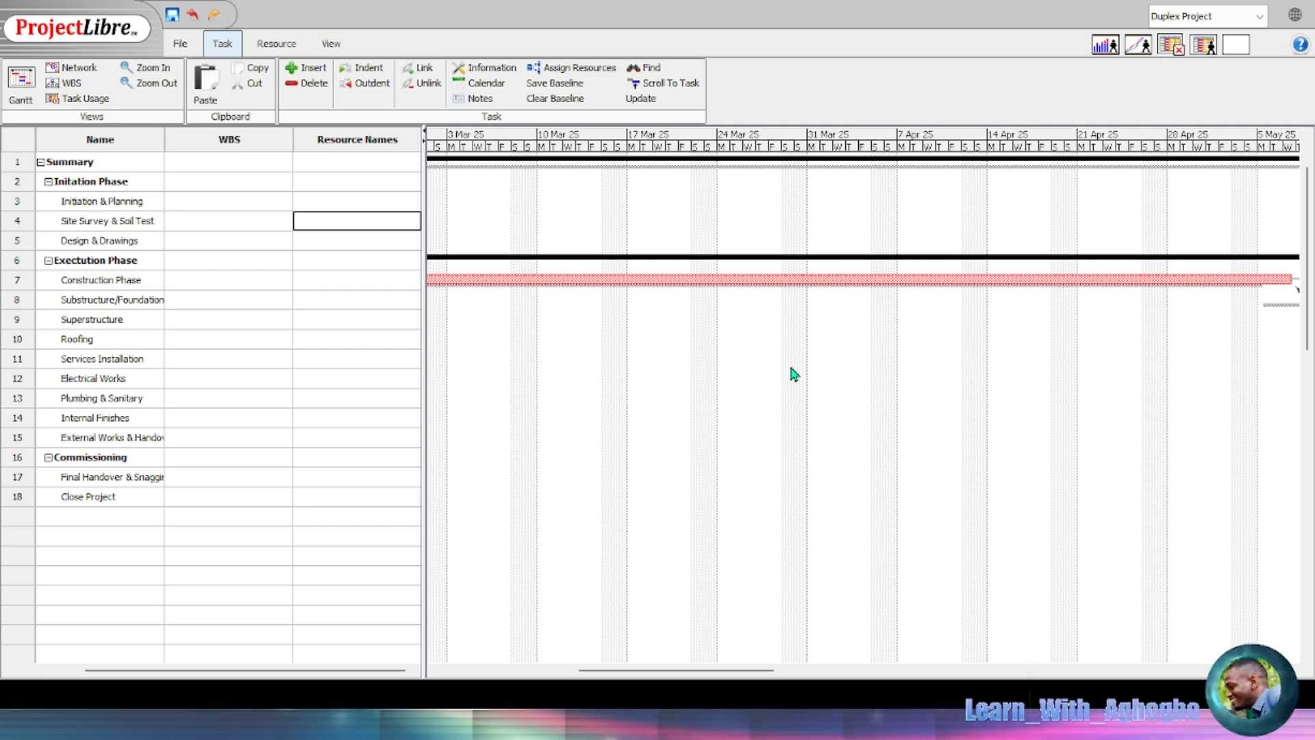
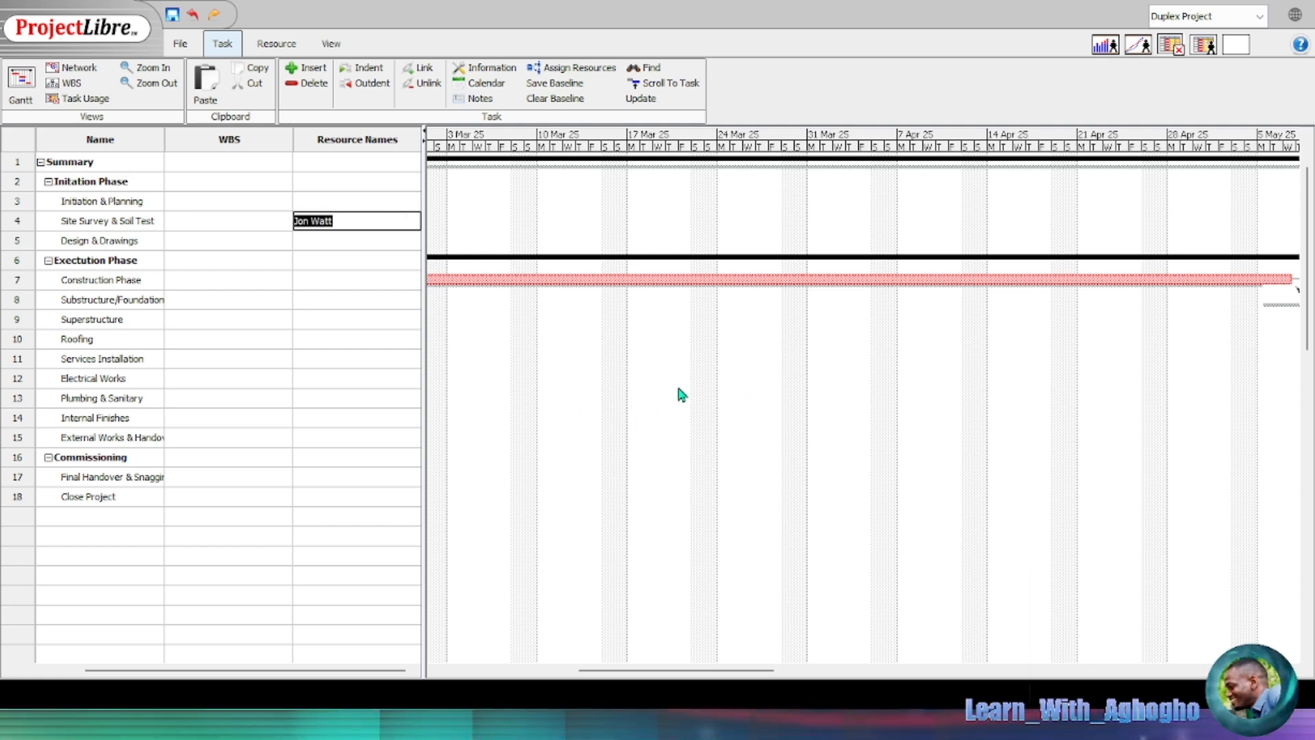
pyautogui.click(780, 364)
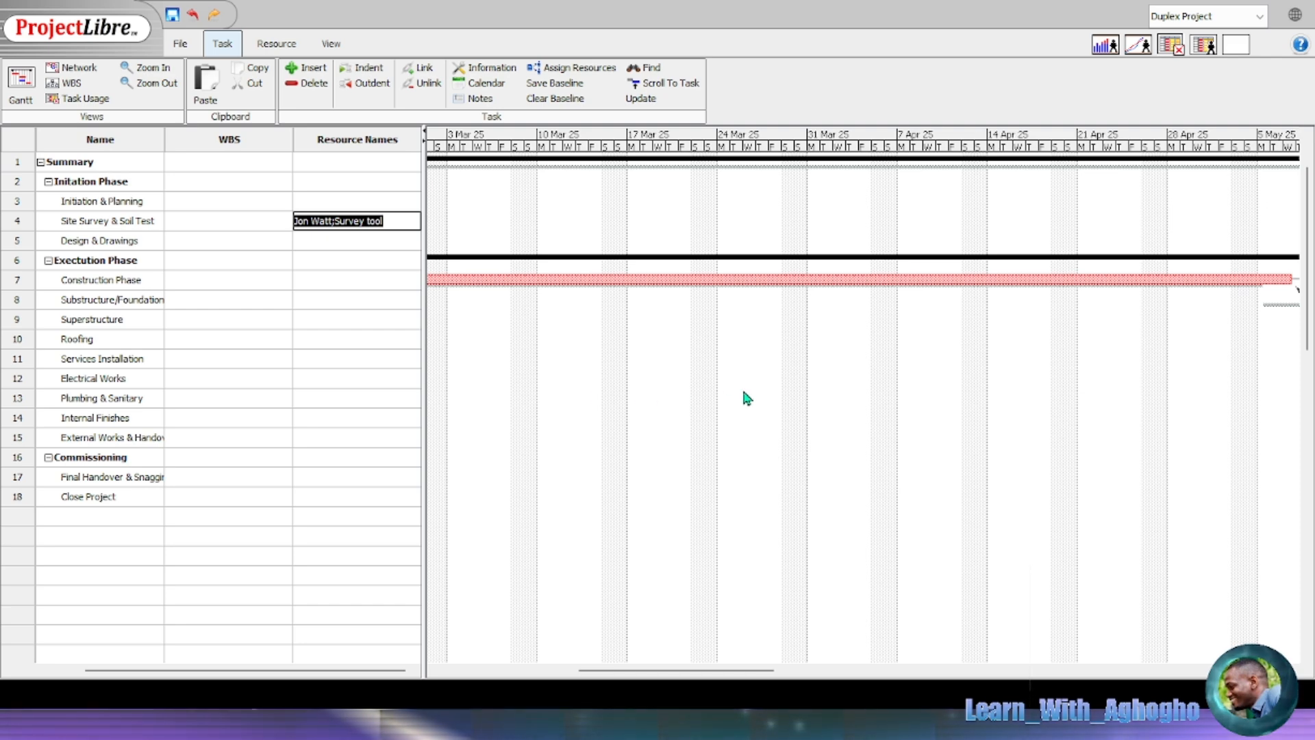
pyautogui.hotkey('ctrl', 'z')
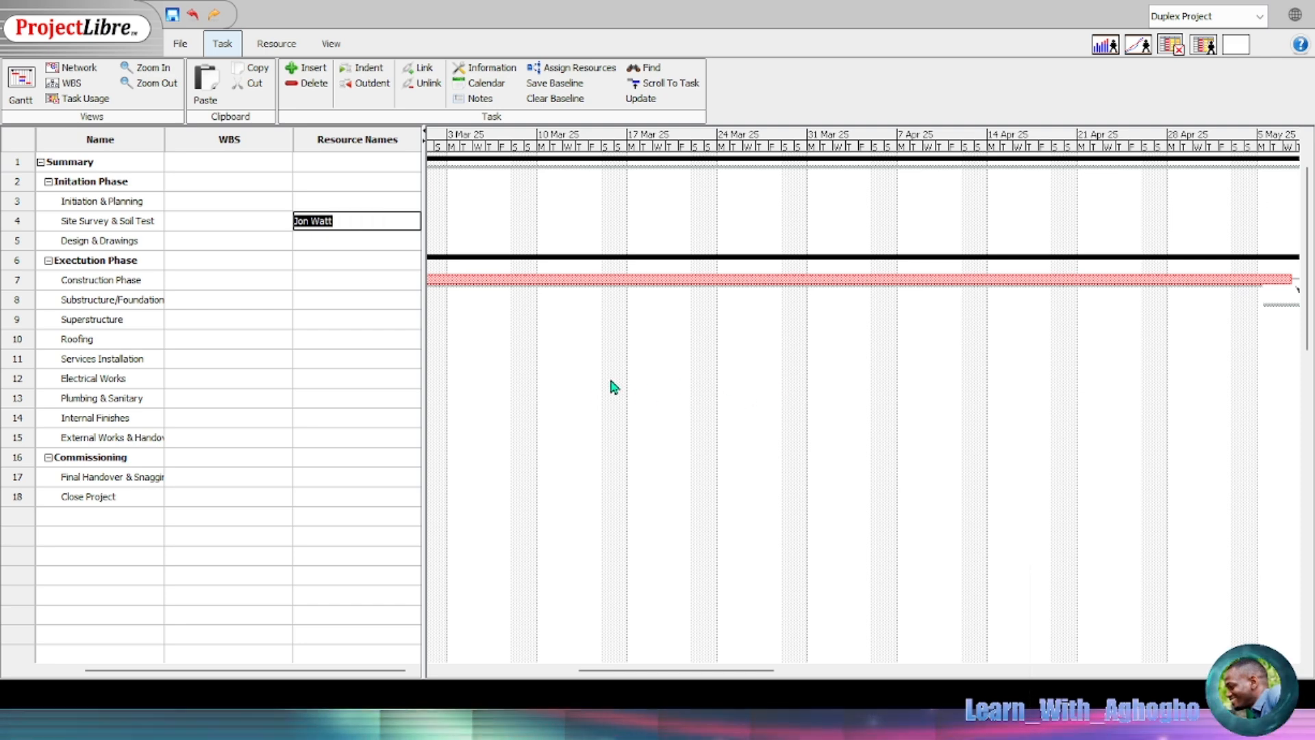
pyautogui.click(335, 241)
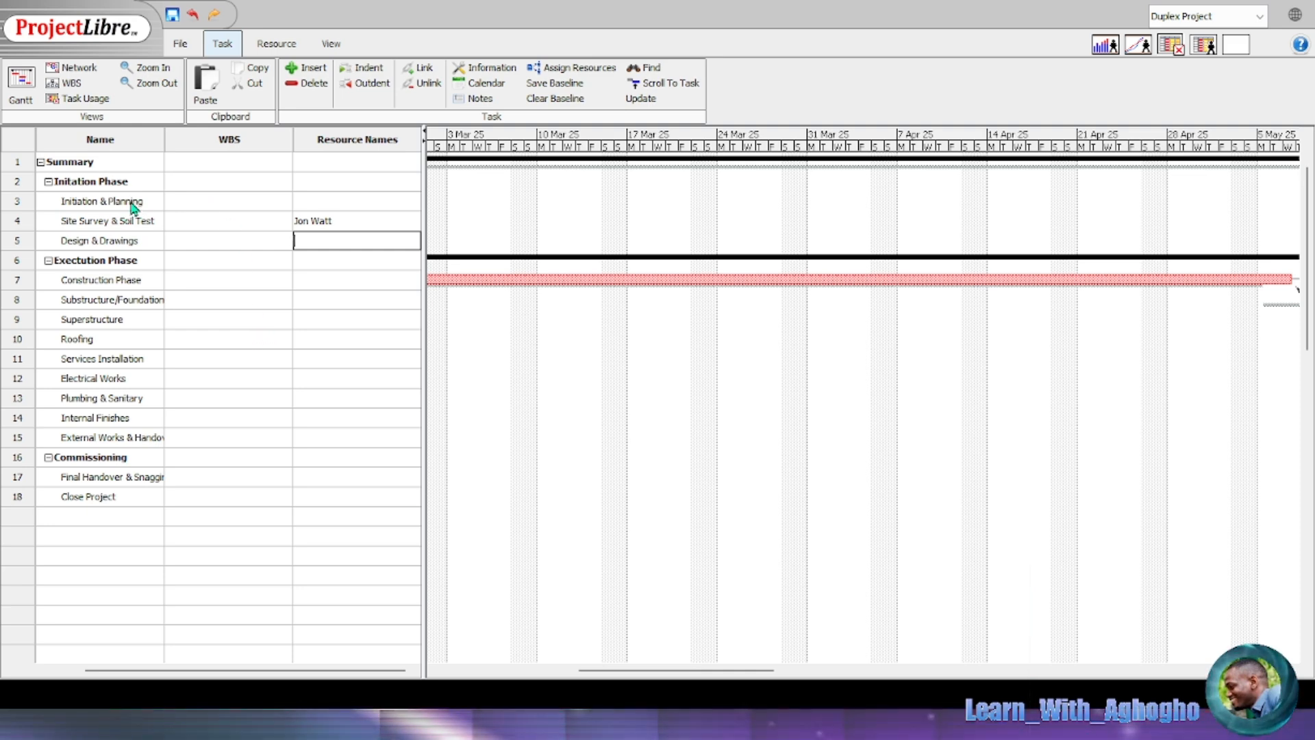
# Step: Assign Survey tool to Initiation & Planning and CAD designer and Engineer to Design & Drawings
pyautogui.click(329, 204)
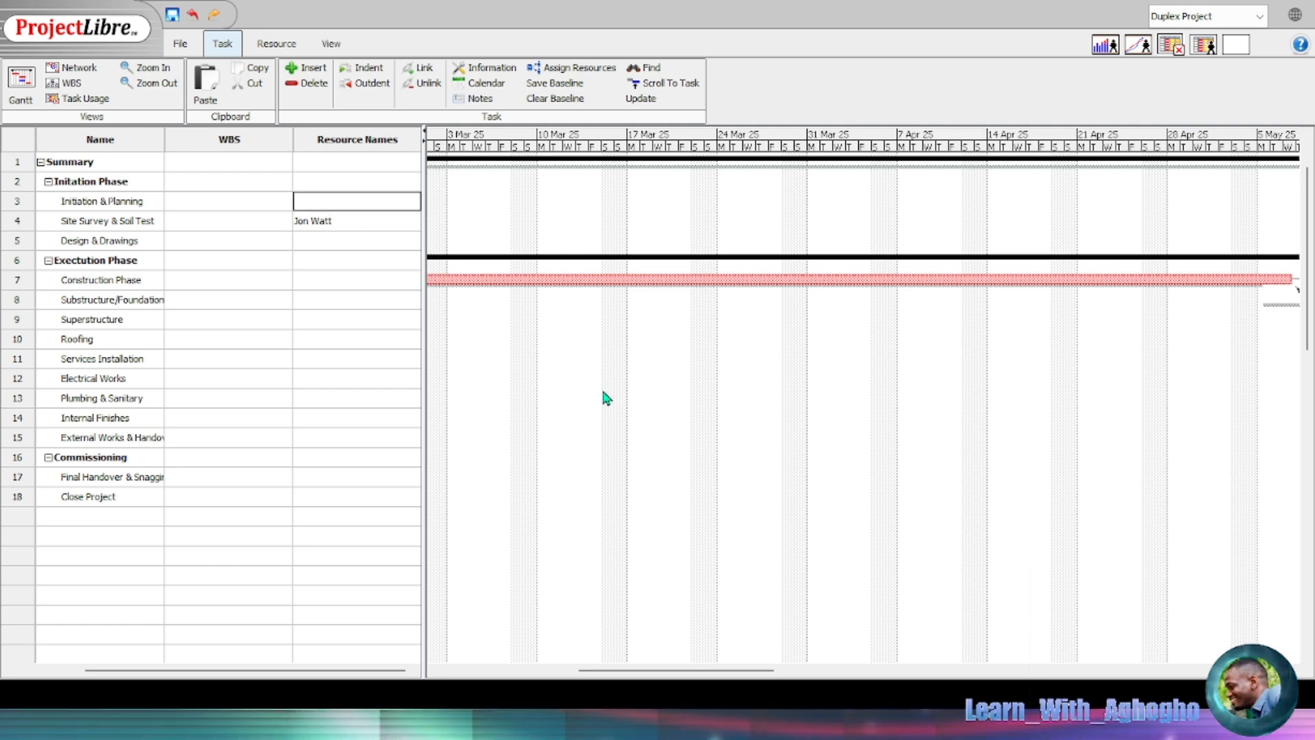
pyautogui.click(766, 367)
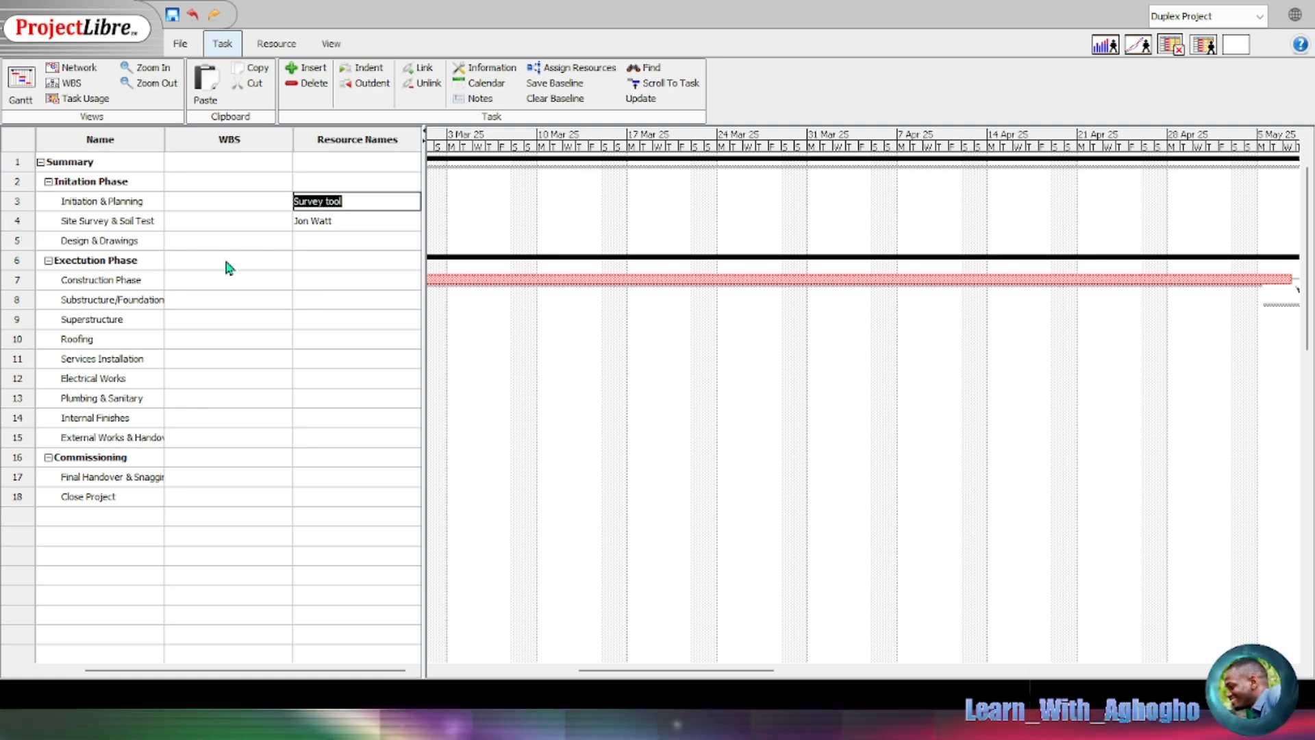
pyautogui.click(345, 241)
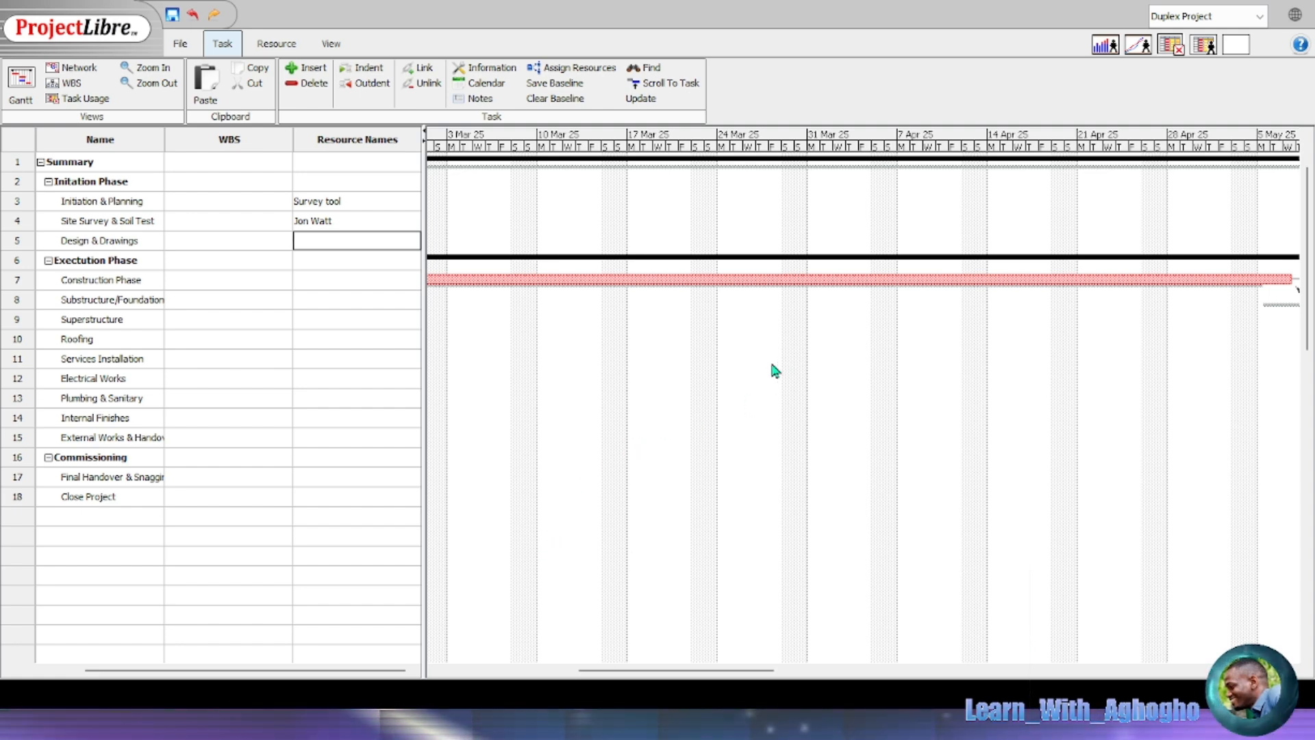
pyautogui.write('CAD designer and Engineer')
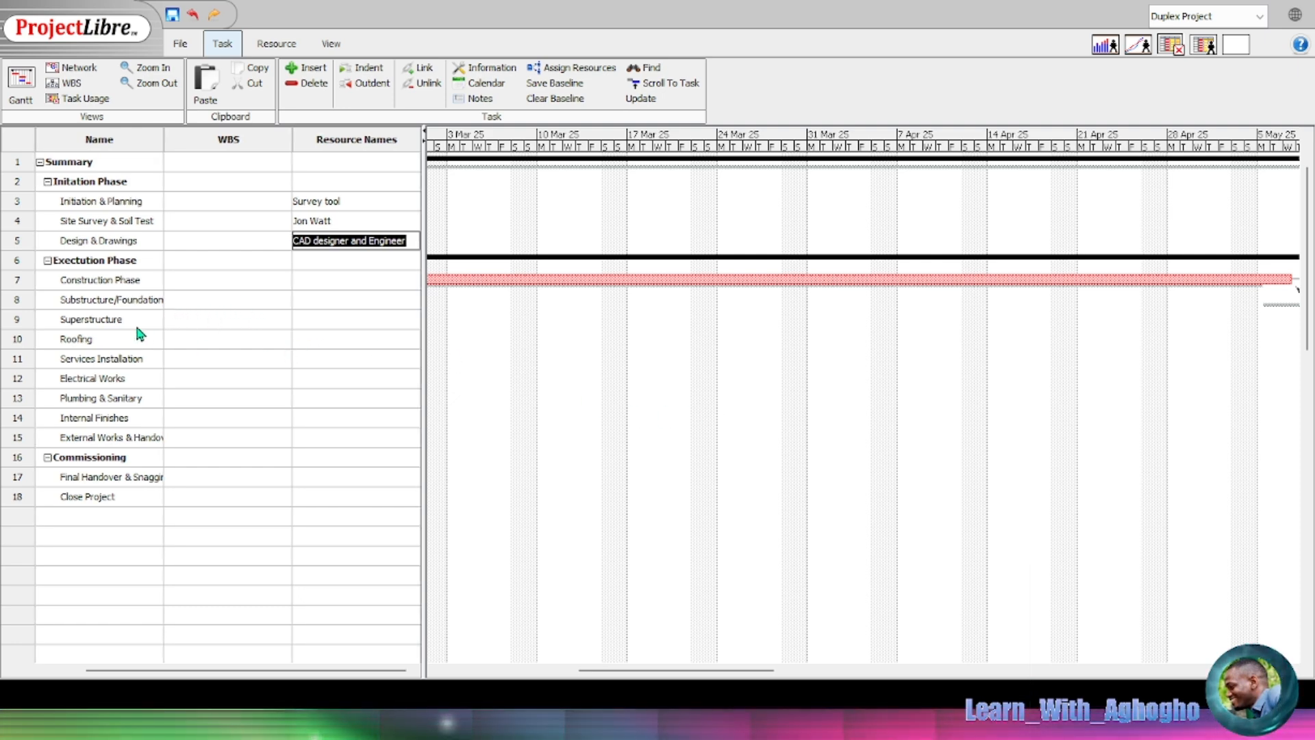
# Step: Assign Excator Hire, Excavation Crew to Substructure/Foundation, and Bricklayers to Superstructure
pyautogui.click(329, 281)
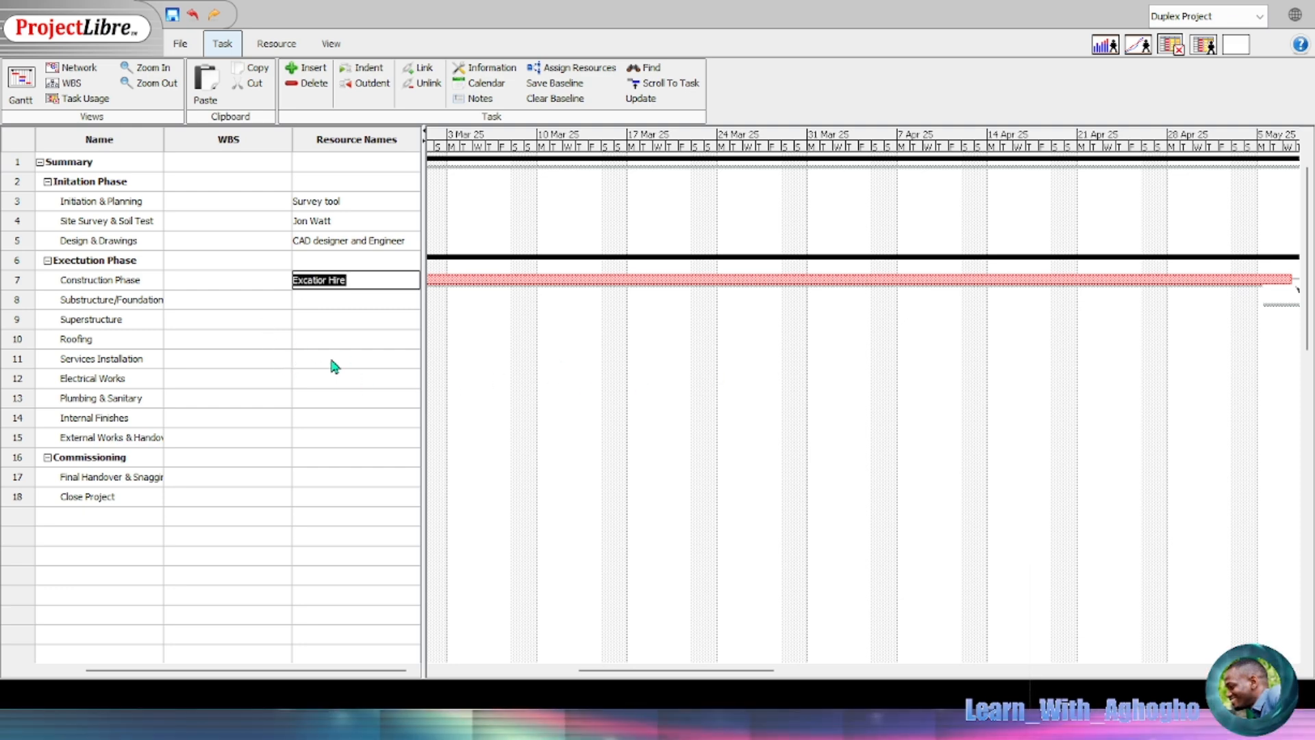
pyautogui.click(323, 302)
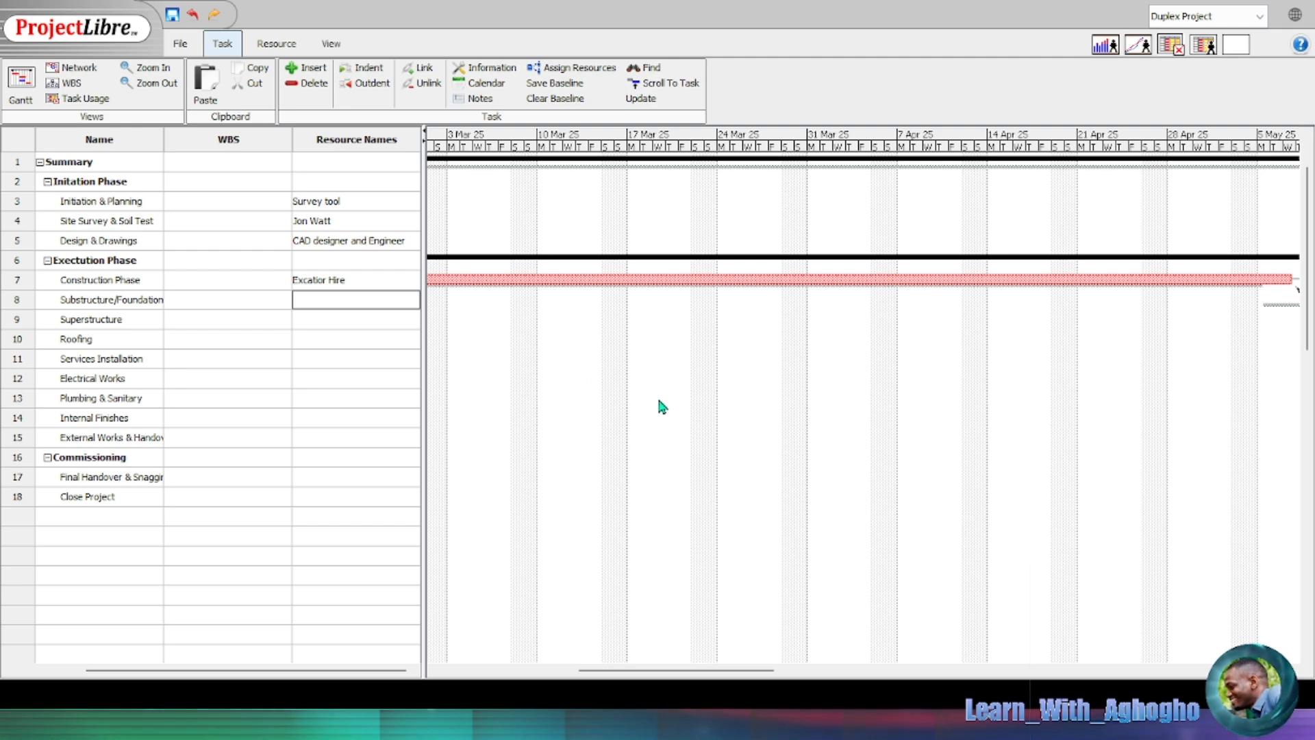
pyautogui.write('Excavation Crew')
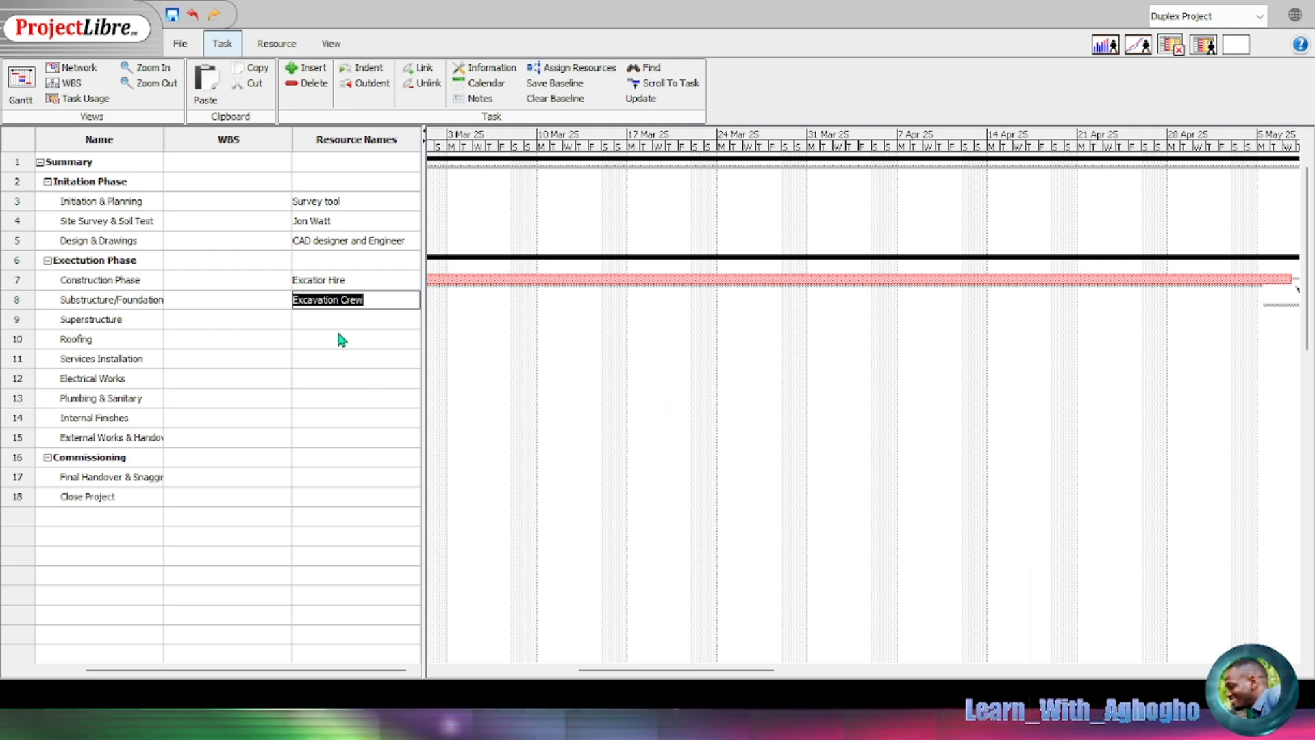
pyautogui.press('Return')
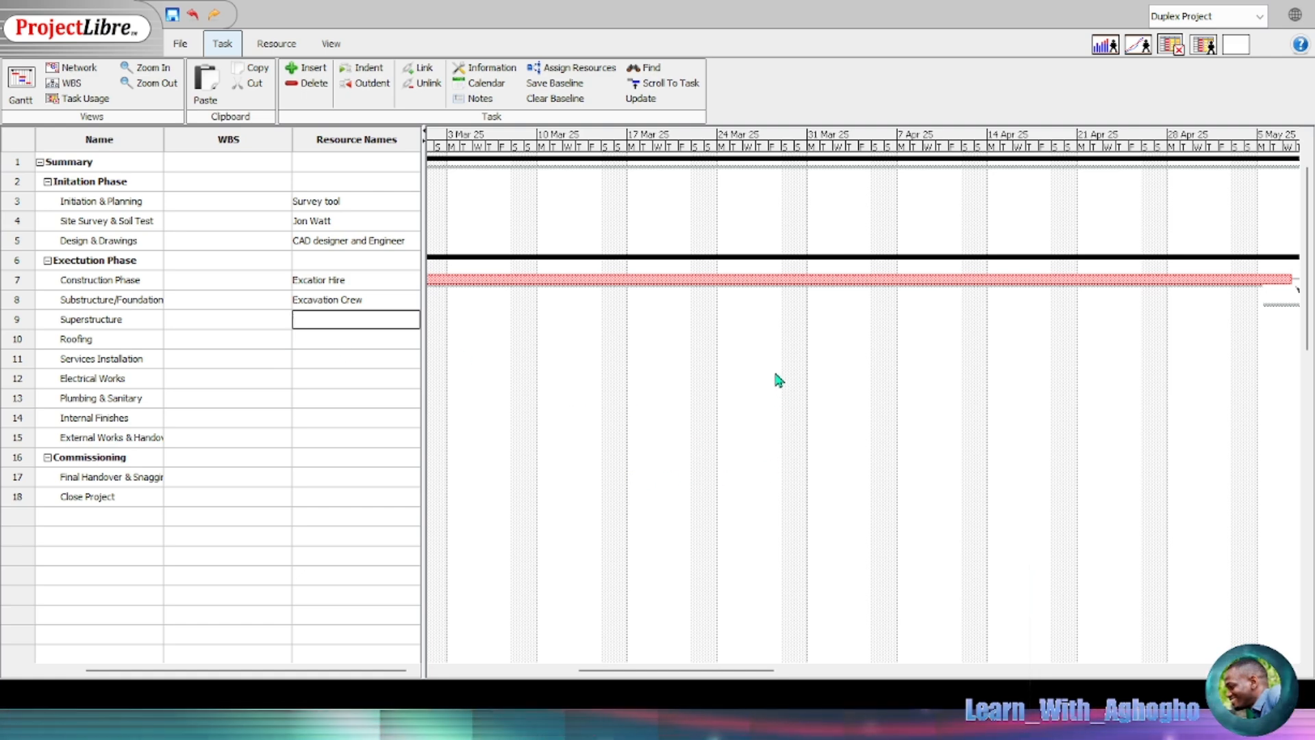
pyautogui.write('Bricklayers')
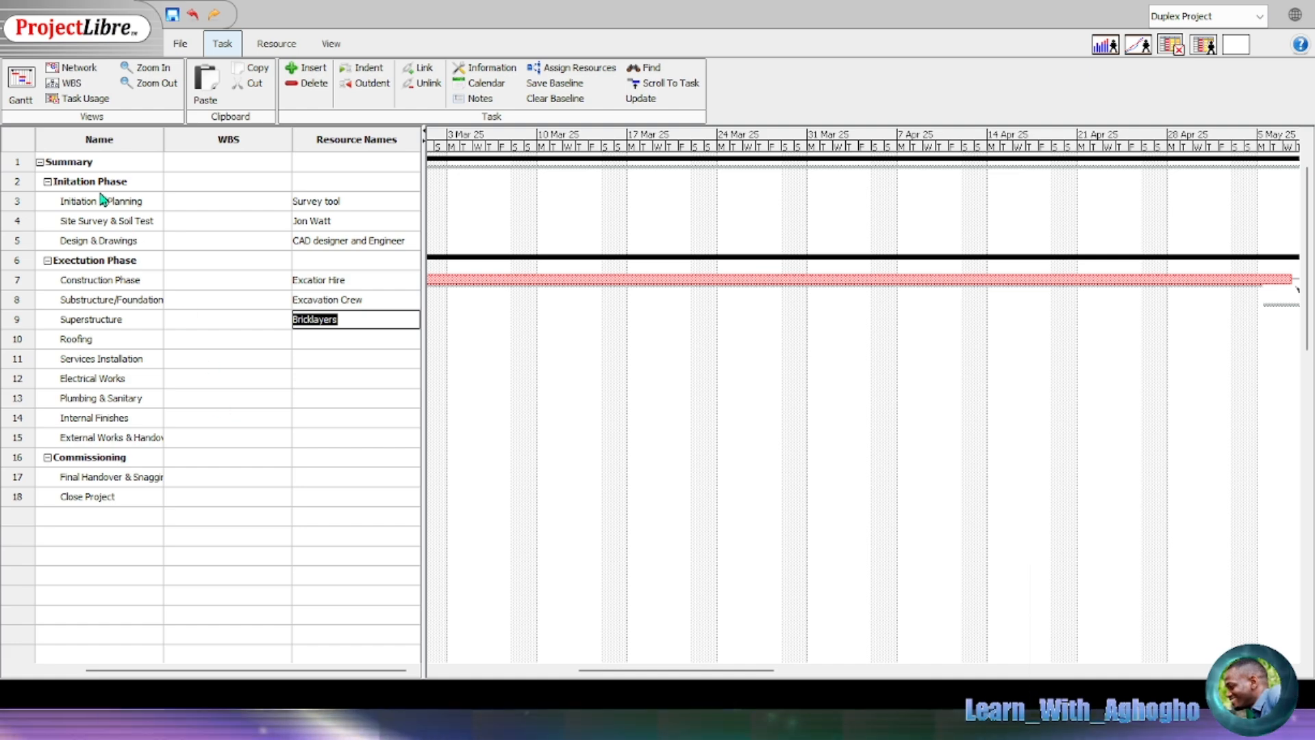
pyautogui.hscroll(-2, 79, 301)
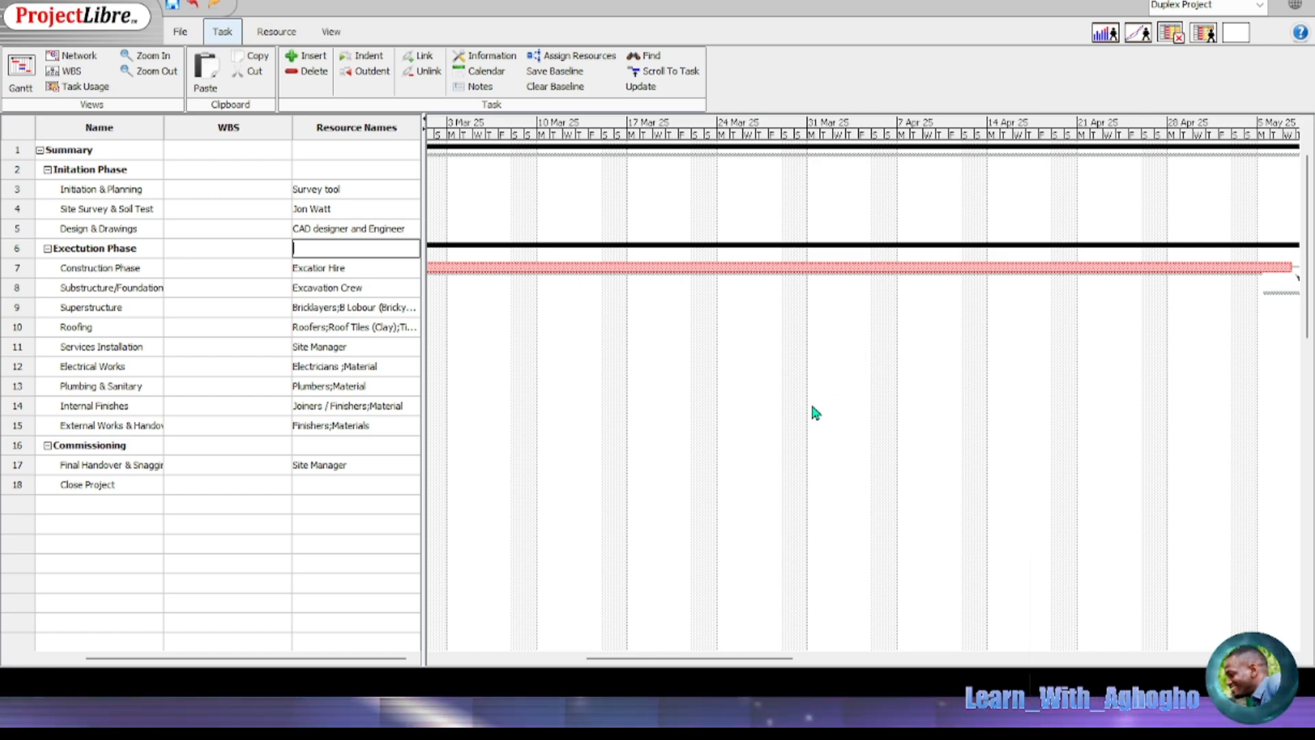
# Step: Scroll the Gantt chart right and bring up the resource commands
pyautogui.moveTo(726, 657); pyautogui.dragTo(1163, 626)
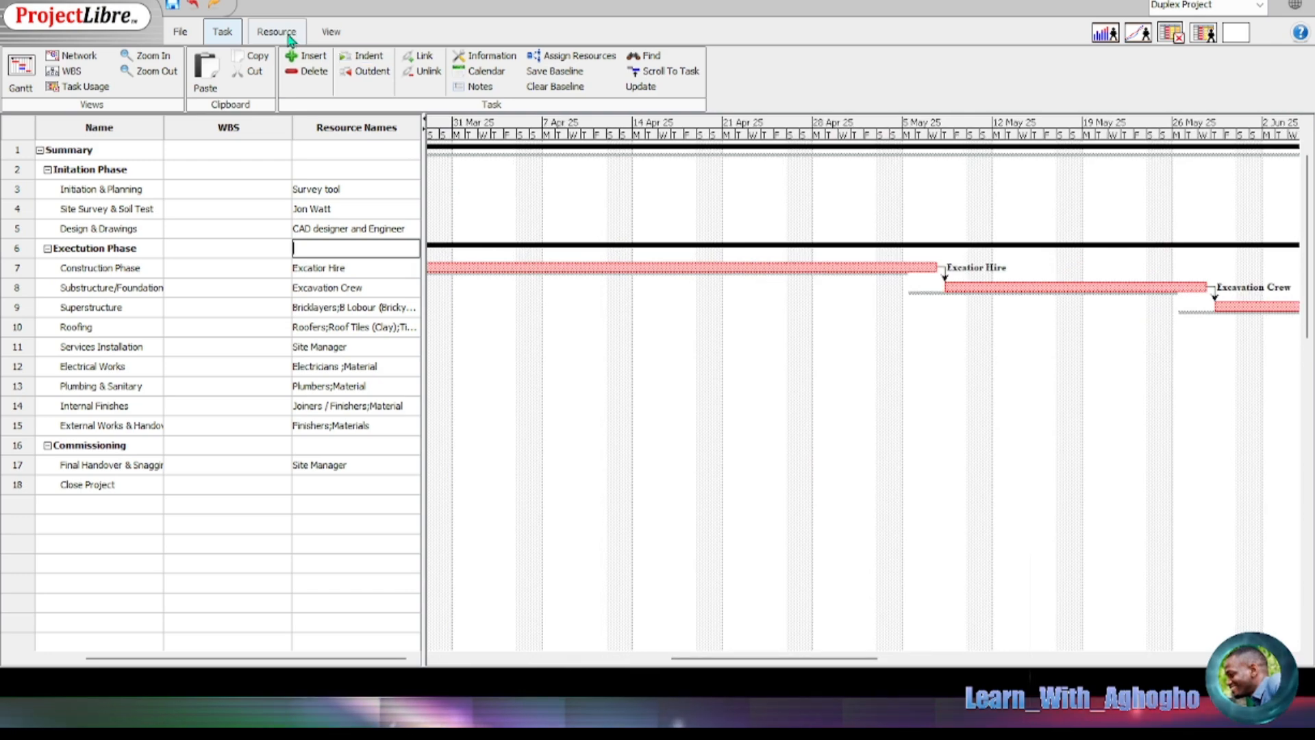
pyautogui.click(277, 32)
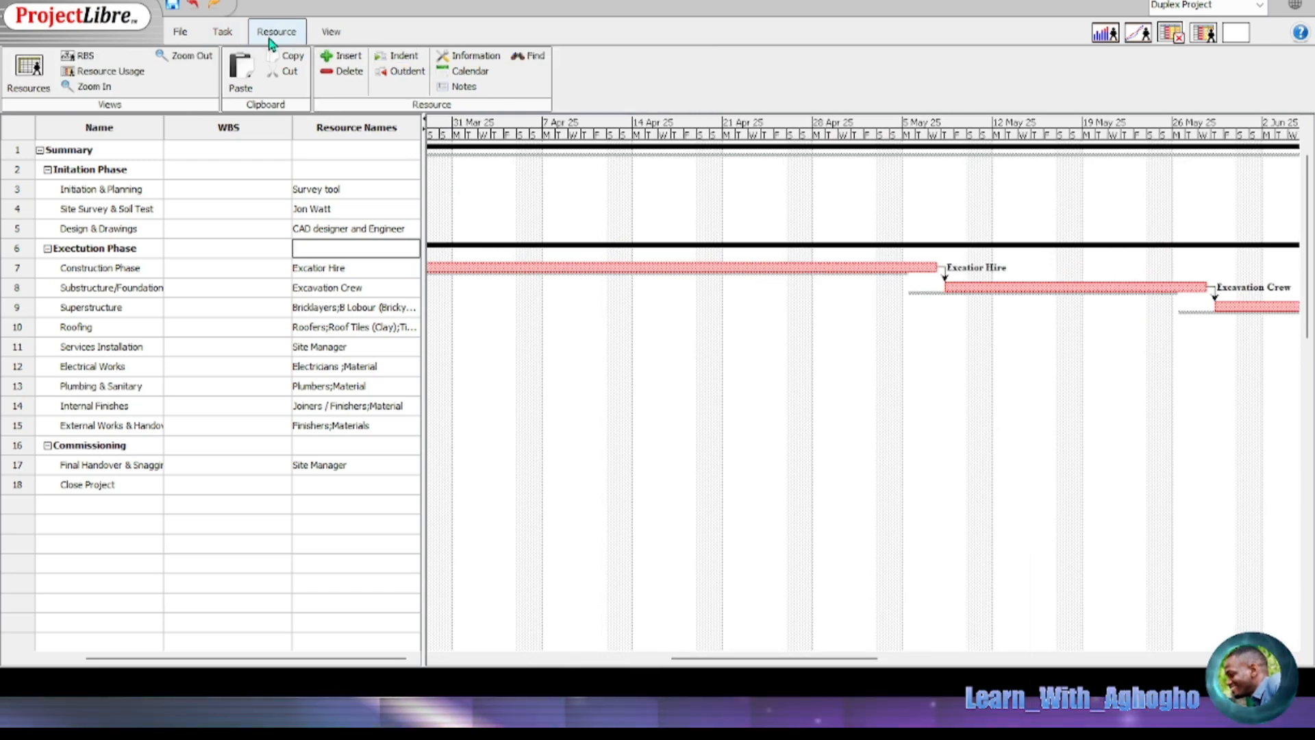
# Step: Review the resource sheet, expanding Site Survey & Soil Test and re-expanding Commission Phase
pyautogui.click(29, 71)
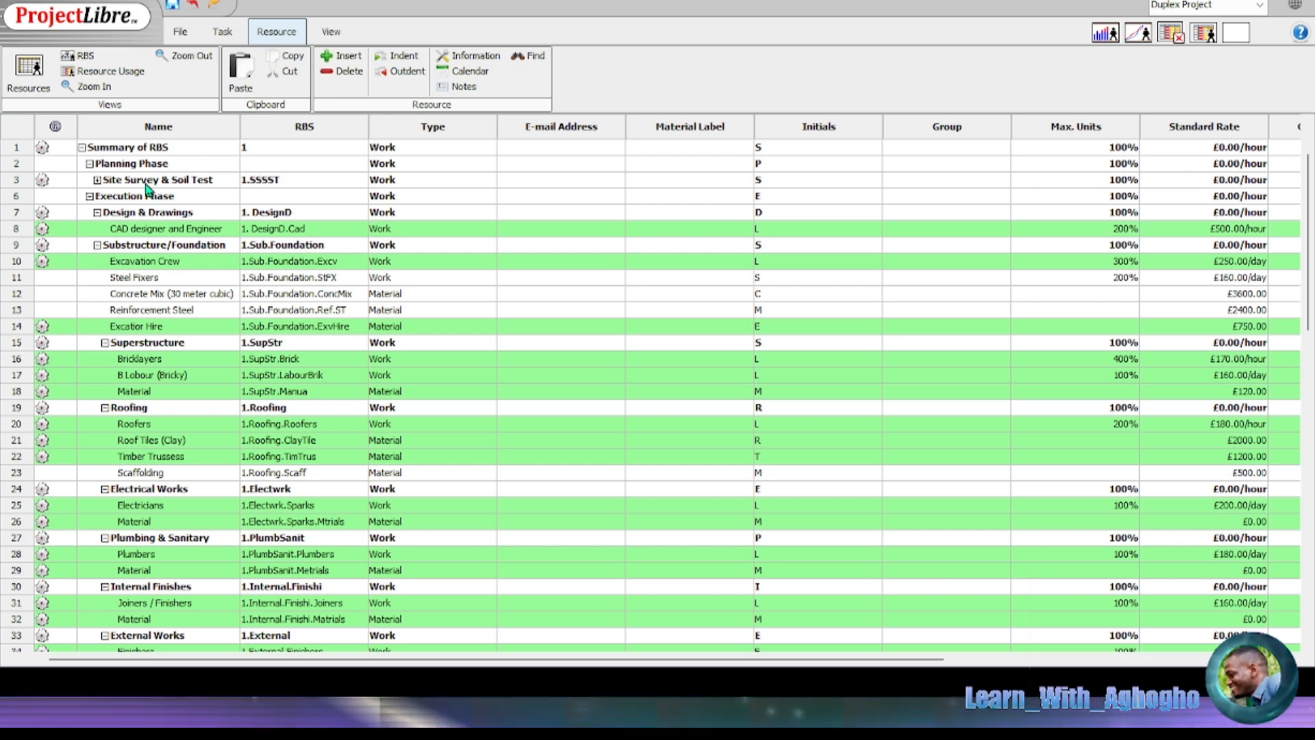
pyautogui.click(98, 180)
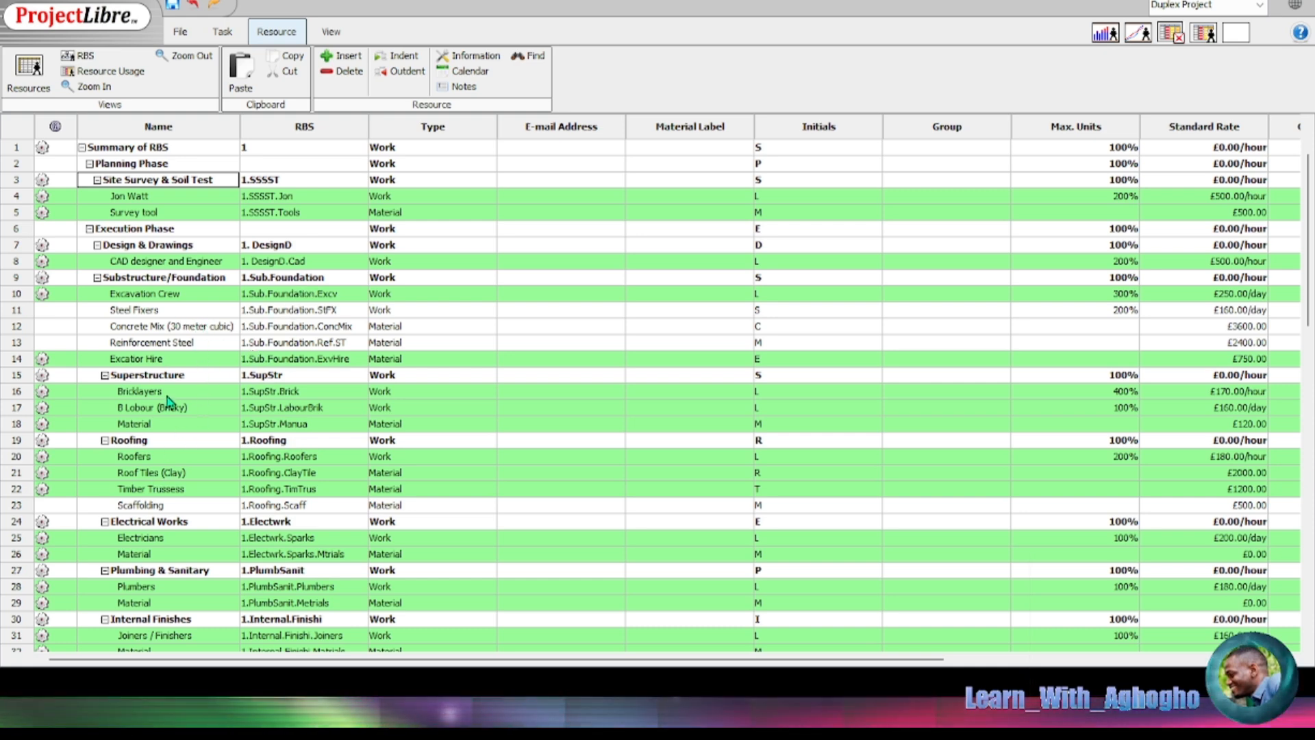
pyautogui.scroll(-2, 177, 350)
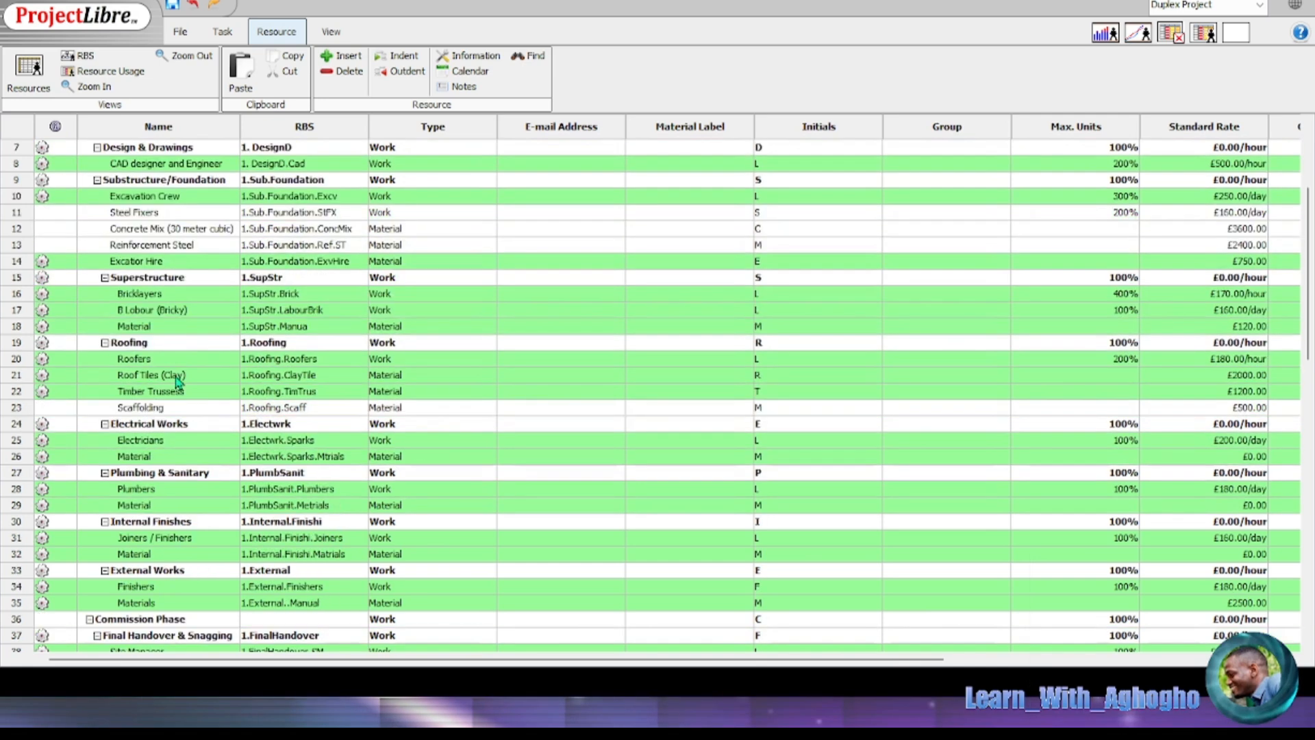
pyautogui.scroll(-2, 164, 522)
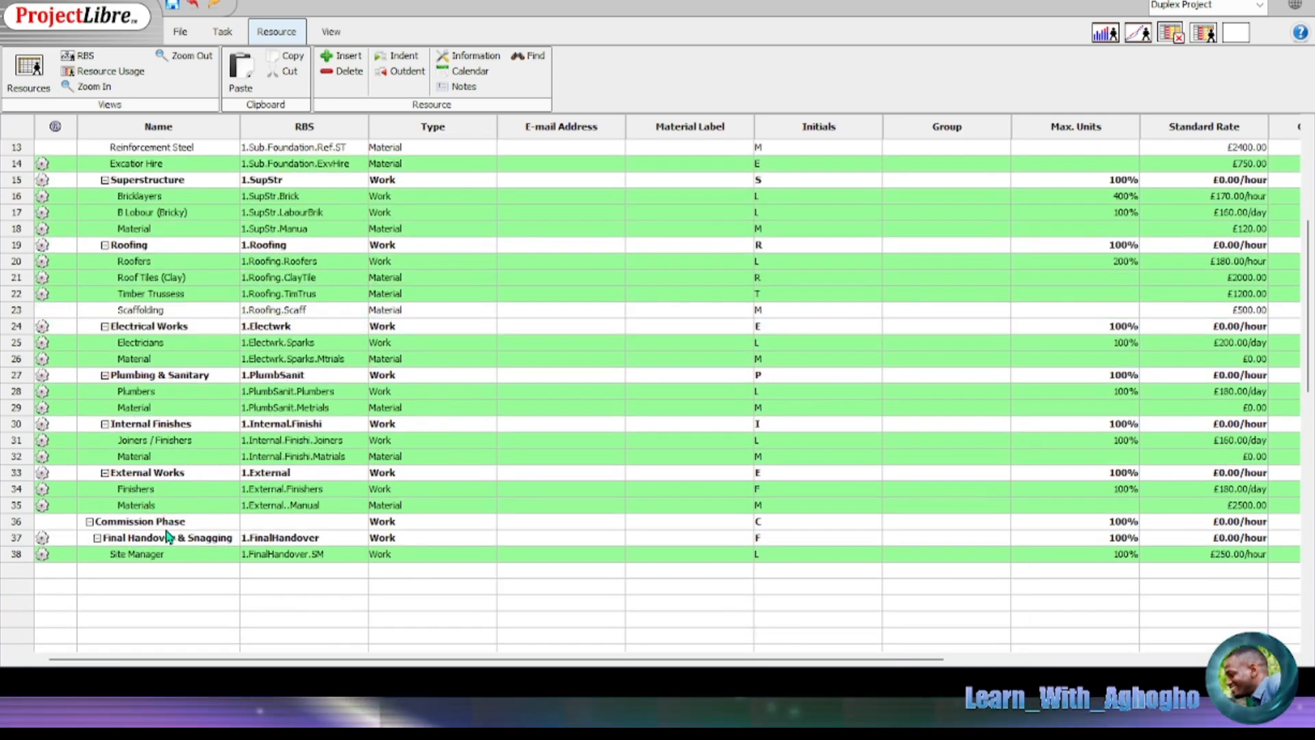
pyautogui.click(44, 539)
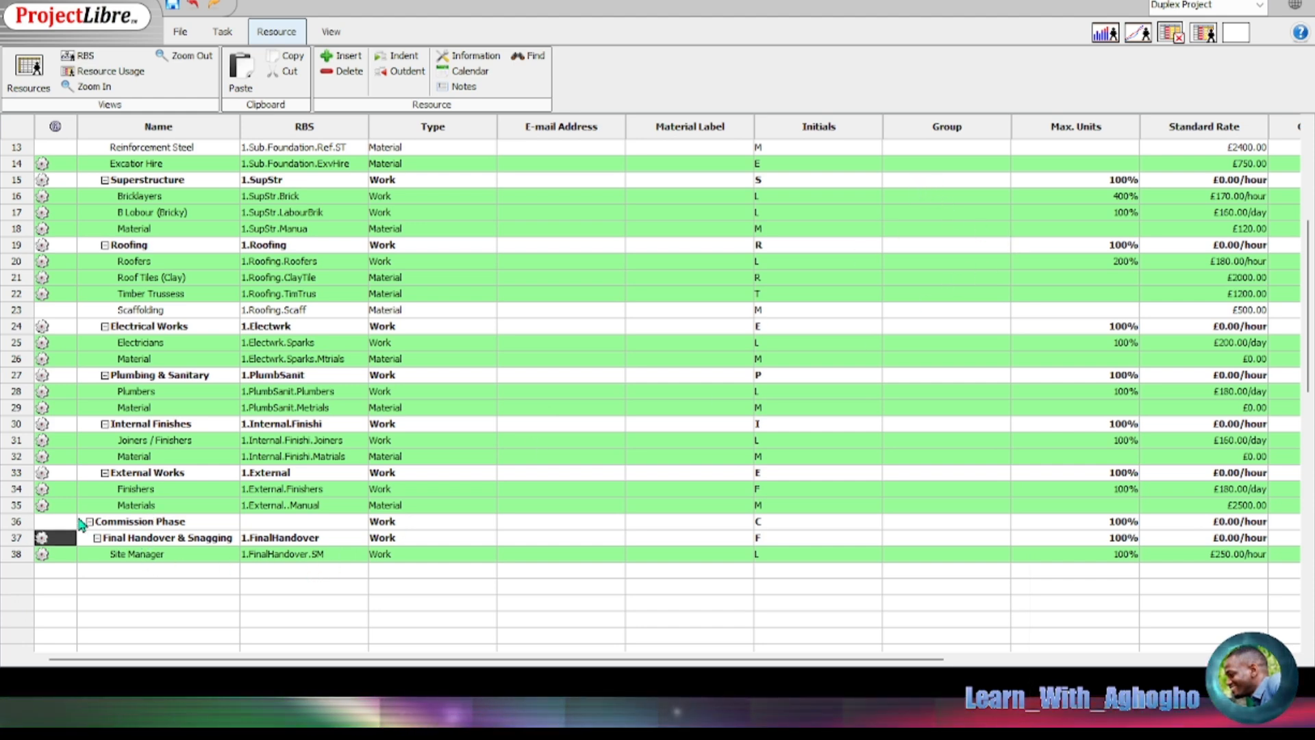
pyautogui.click(89, 522)
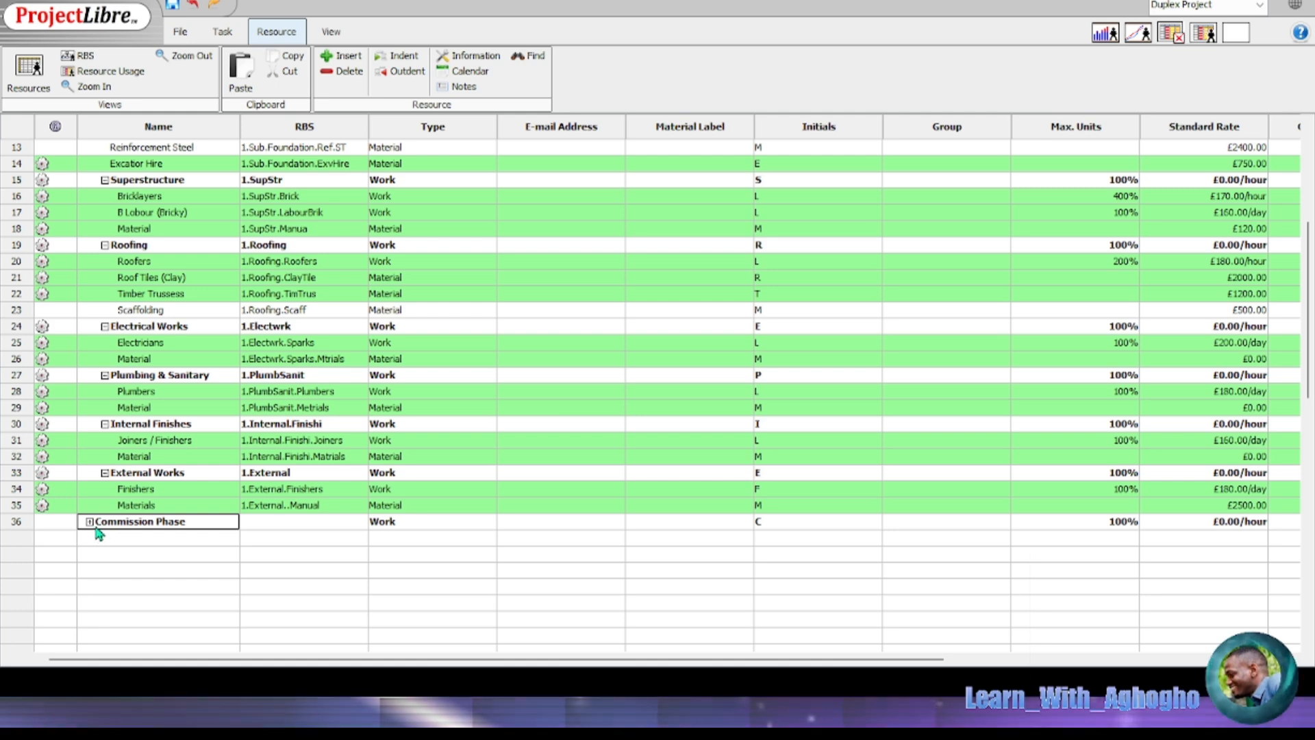
pyautogui.click(89, 522)
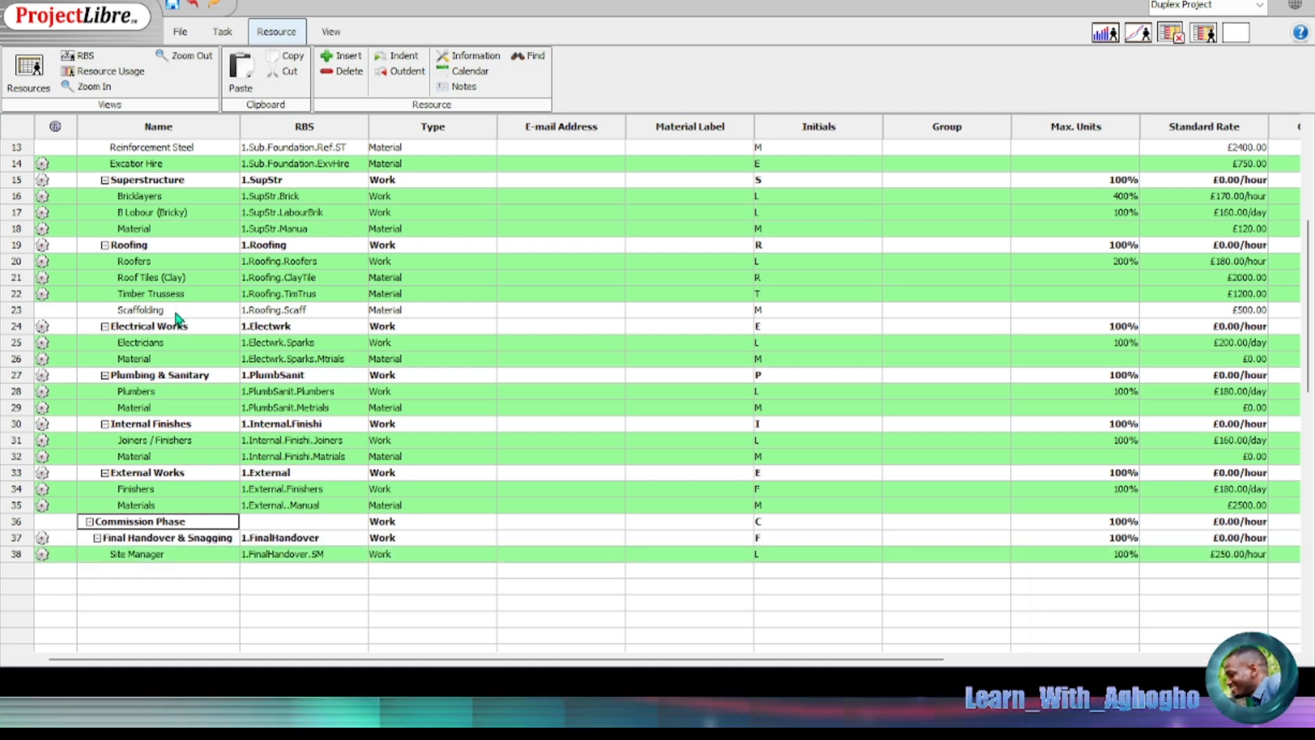
pyautogui.scroll(2, 205, 274)
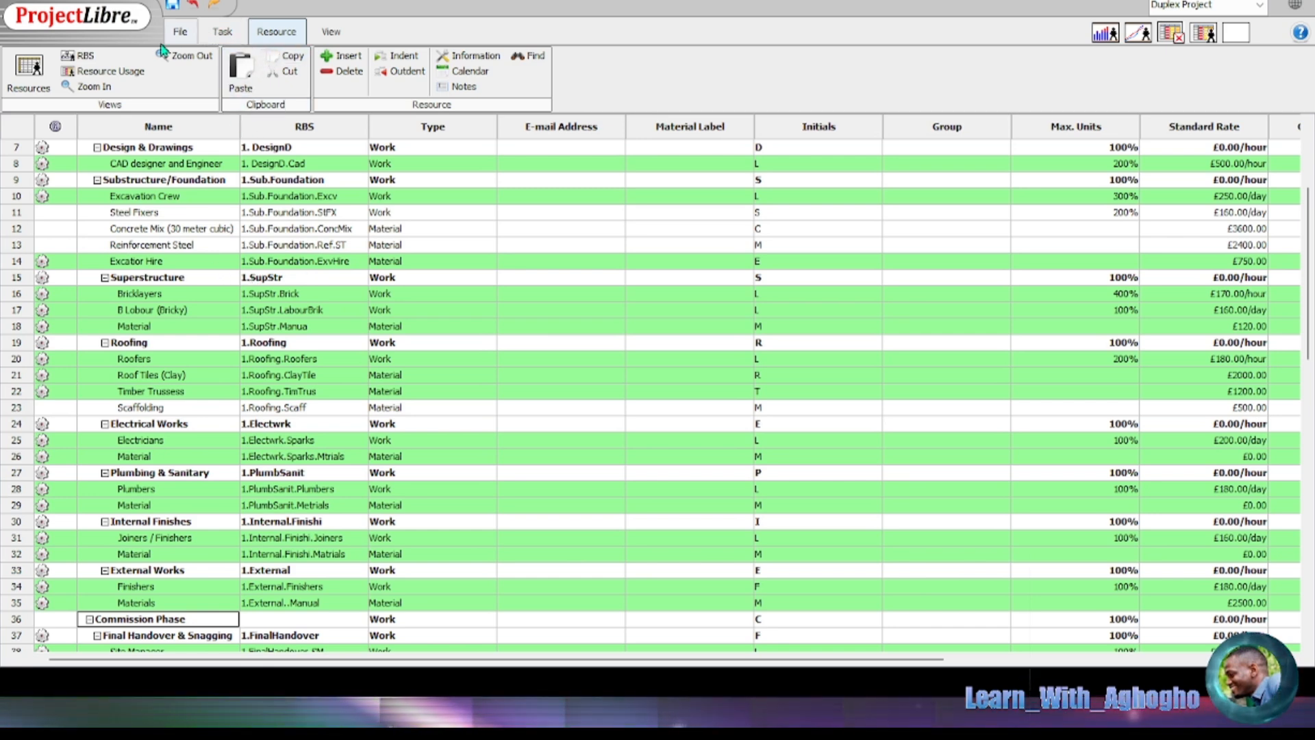
pyautogui.click(222, 31)
# Step: Back in the Gantt view, collapse and re-expand the Exectution Phase tasks
pyautogui.click(22, 75)
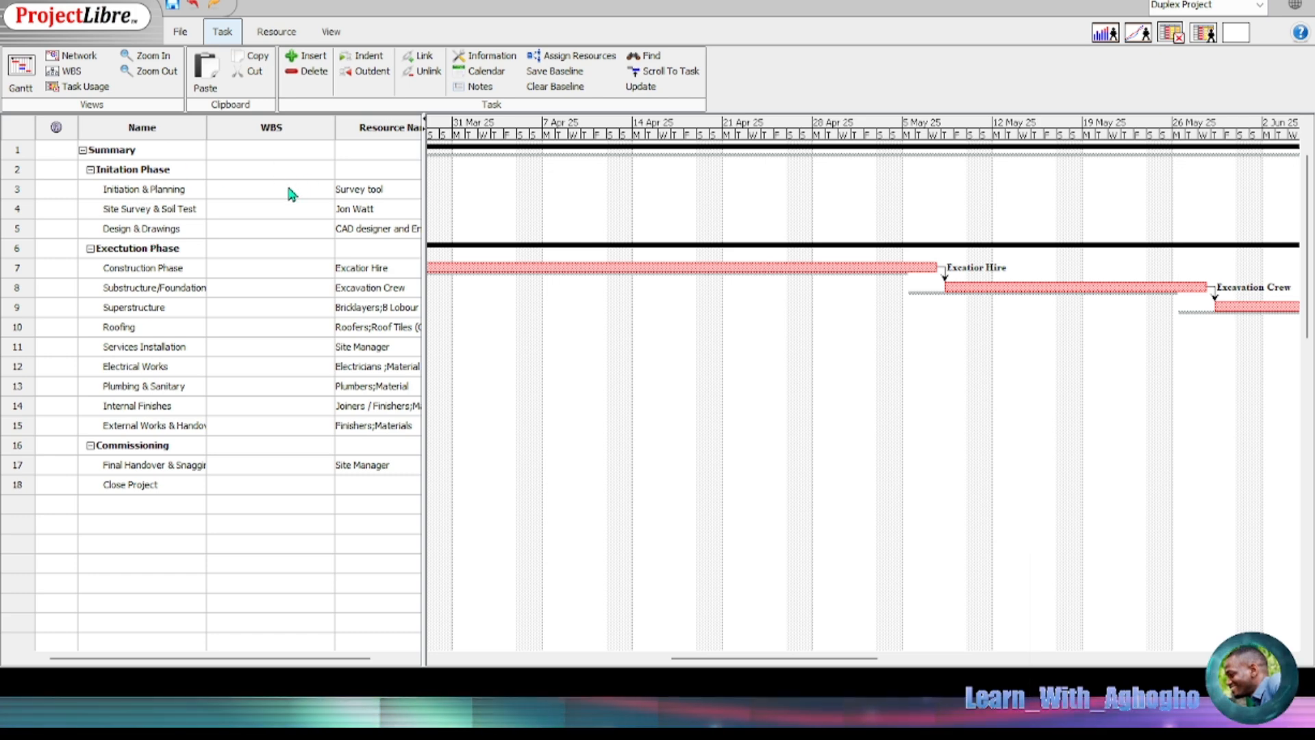
pyautogui.click(90, 249)
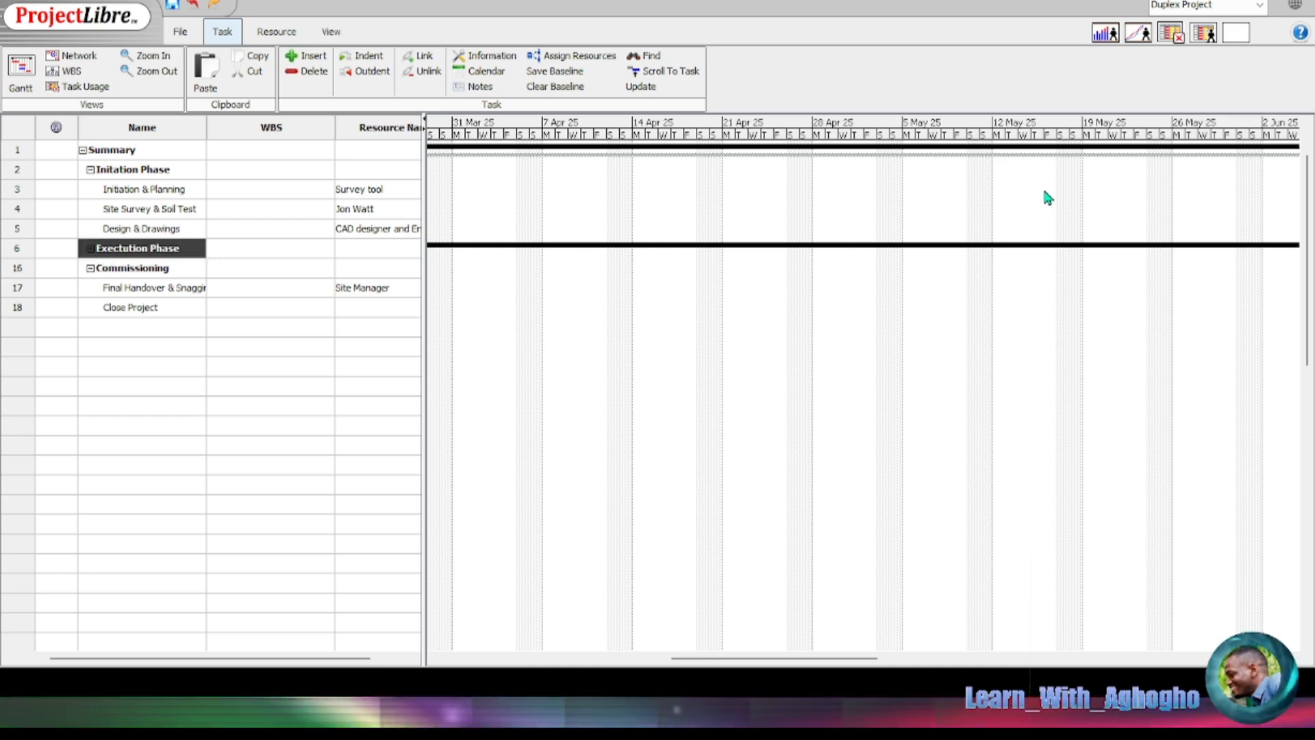
pyautogui.click(892, 202)
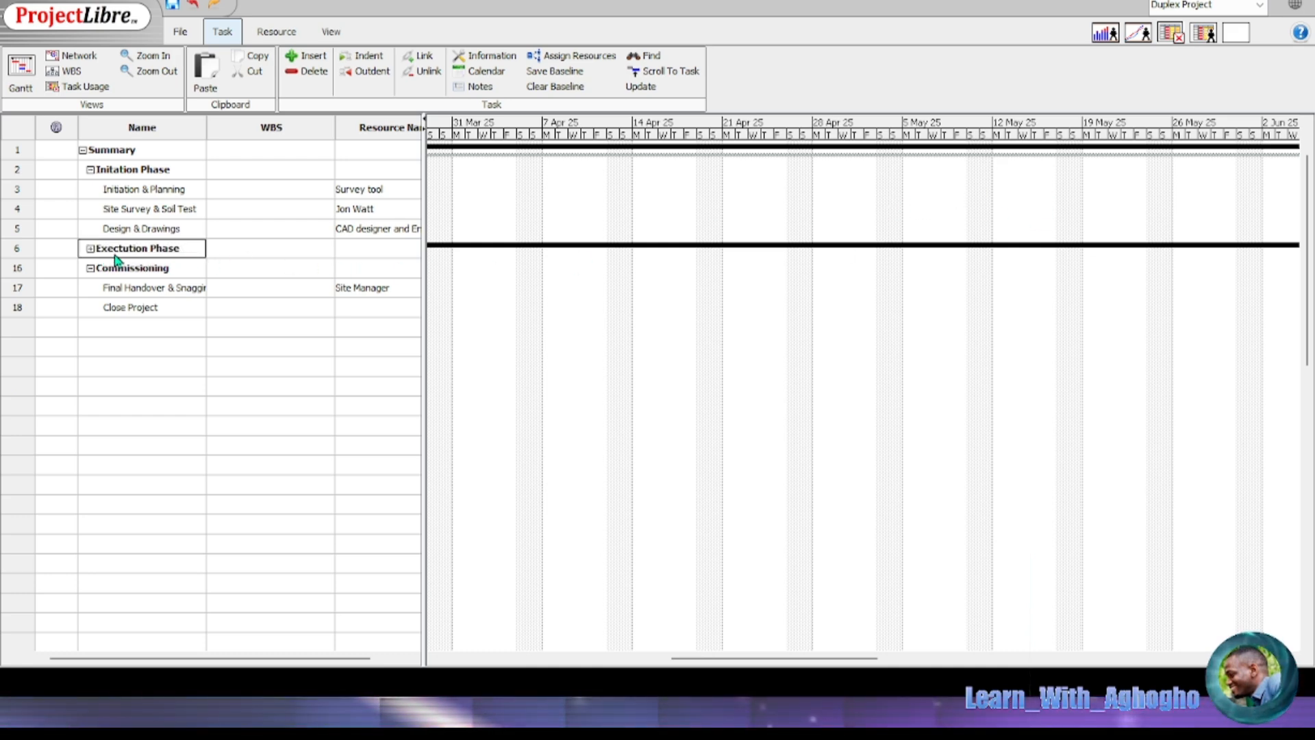
pyautogui.click(90, 248)
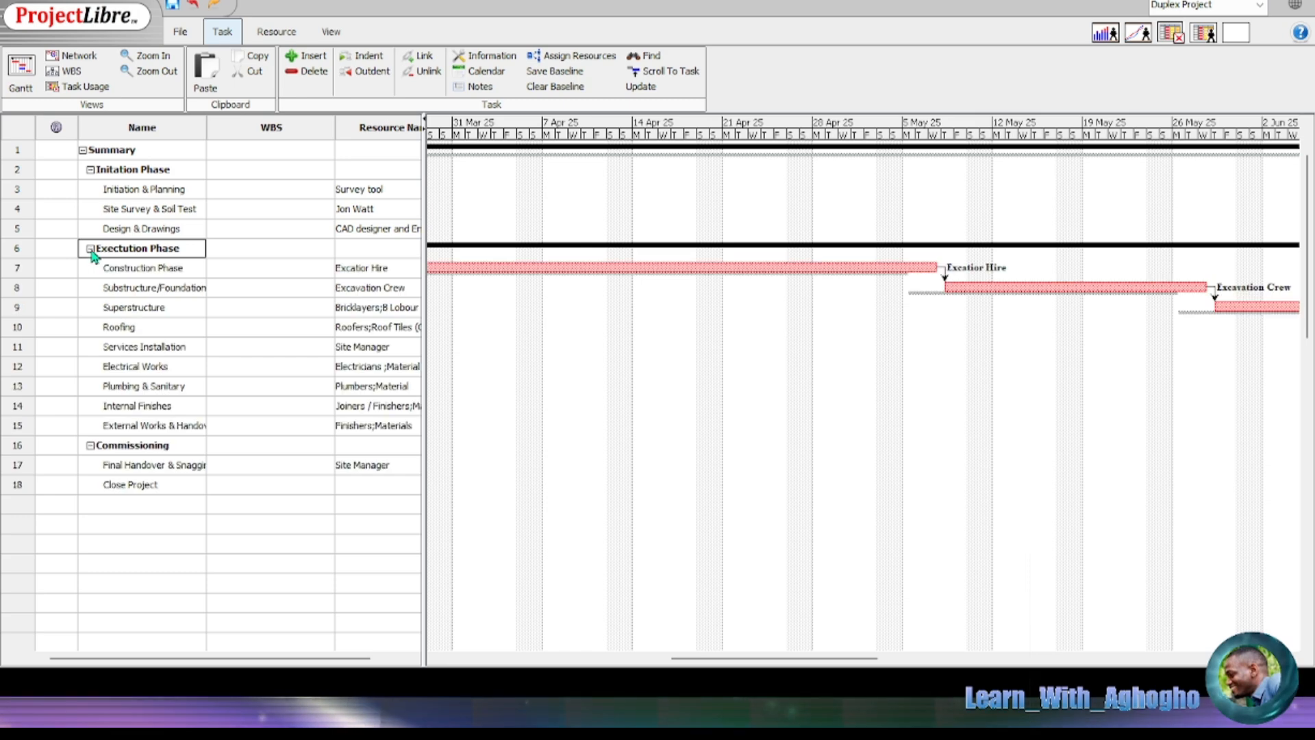
# Step: Add Excatior Hire to Substructure/Foundation from the resource assignment list
pyautogui.click(186, 288)
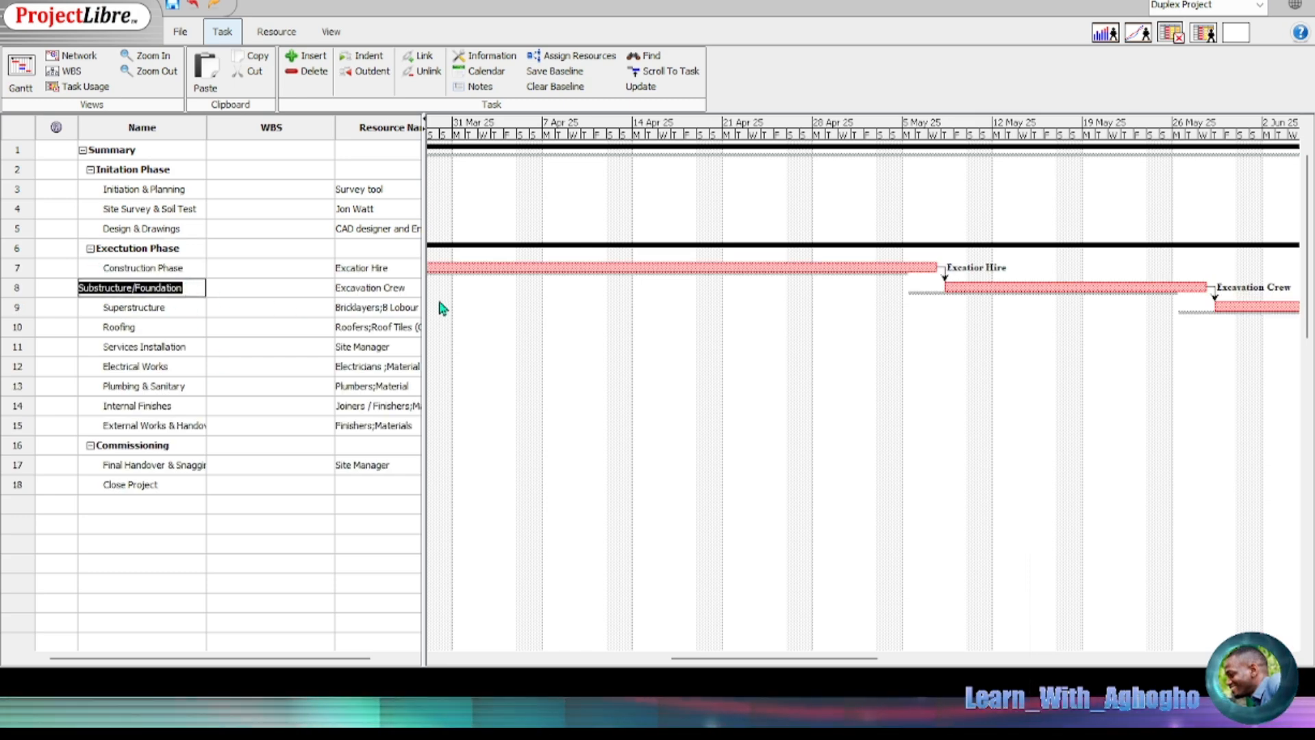
pyautogui.click(405, 290)
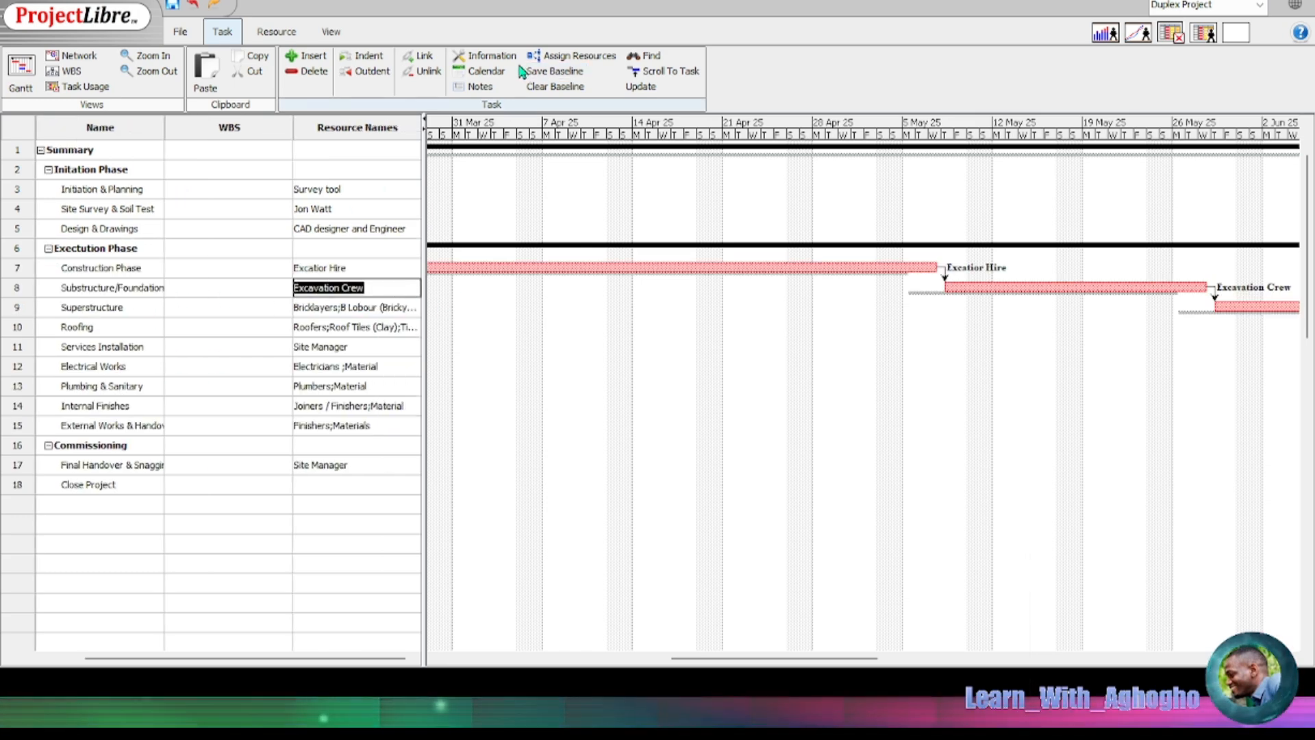
pyautogui.click(587, 60)
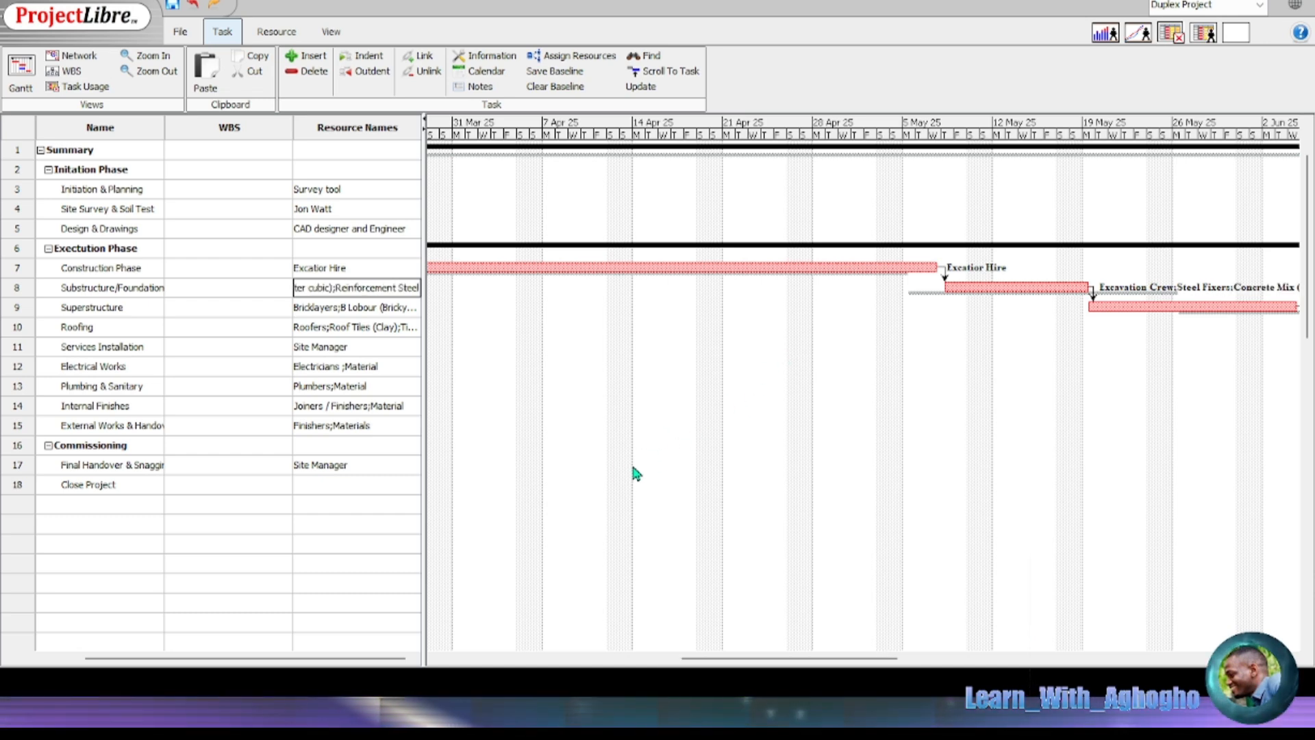
pyautogui.click(785, 352)
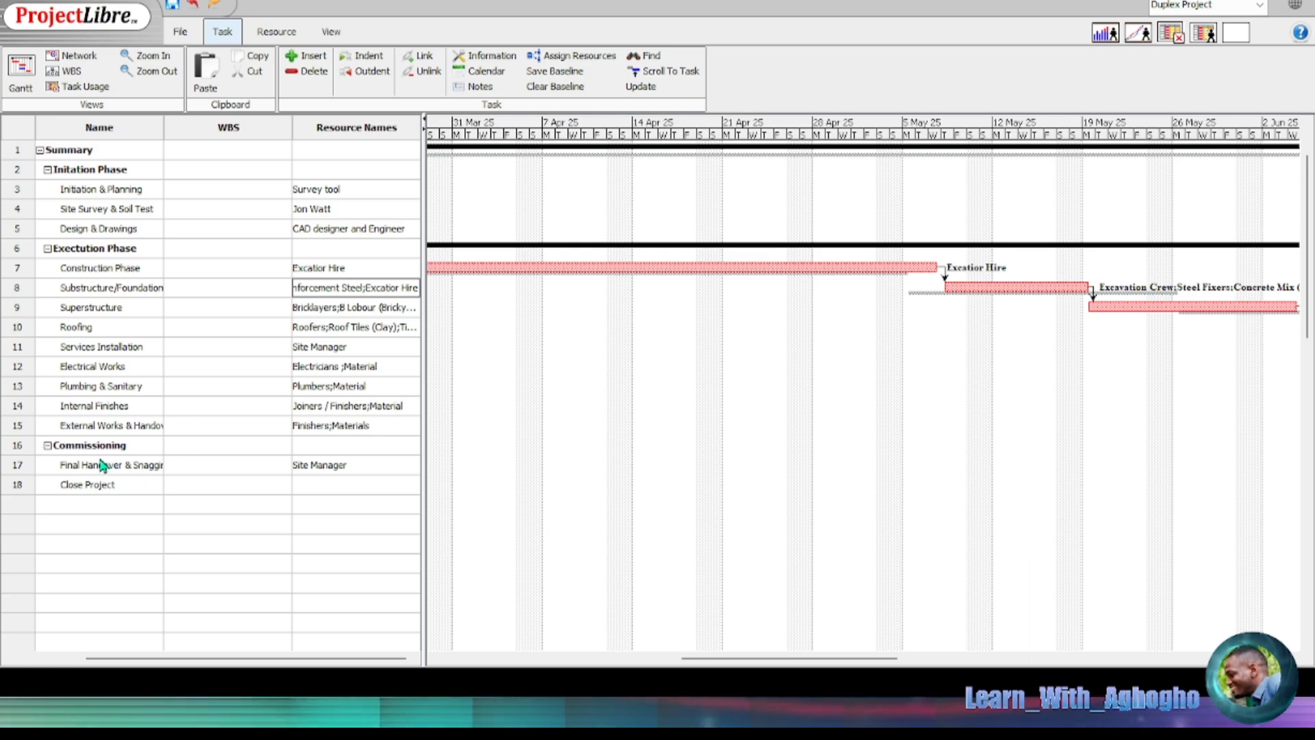
pyautogui.click(277, 32)
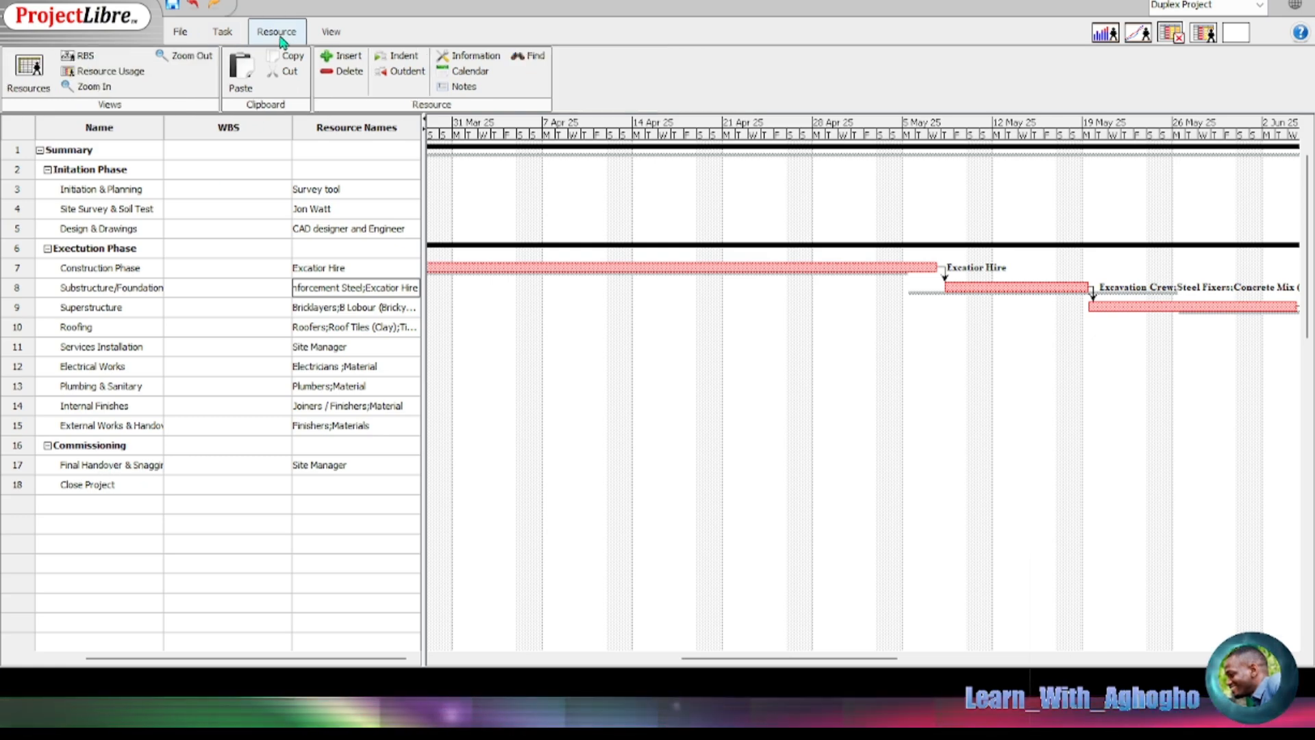
pyautogui.click(43, 79)
pyautogui.scroll(-6, 345, 288)
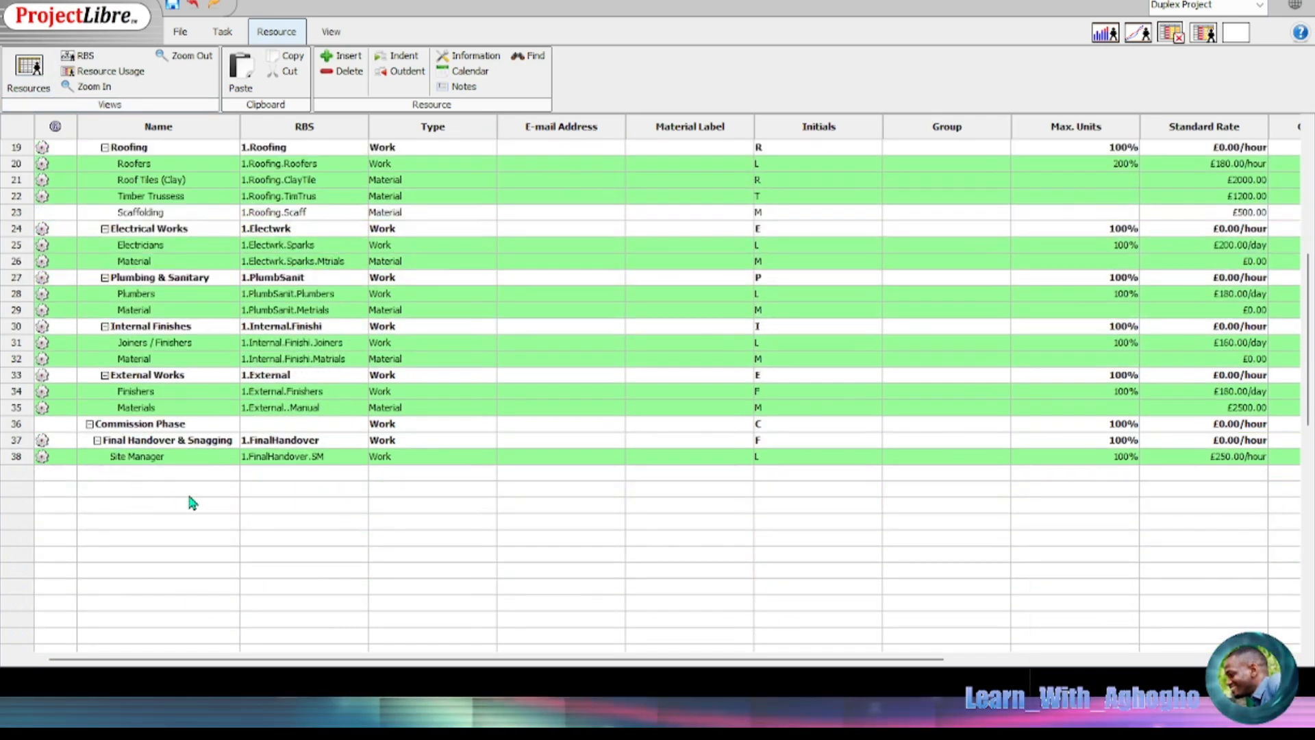
pyautogui.scroll(1, 173, 390)
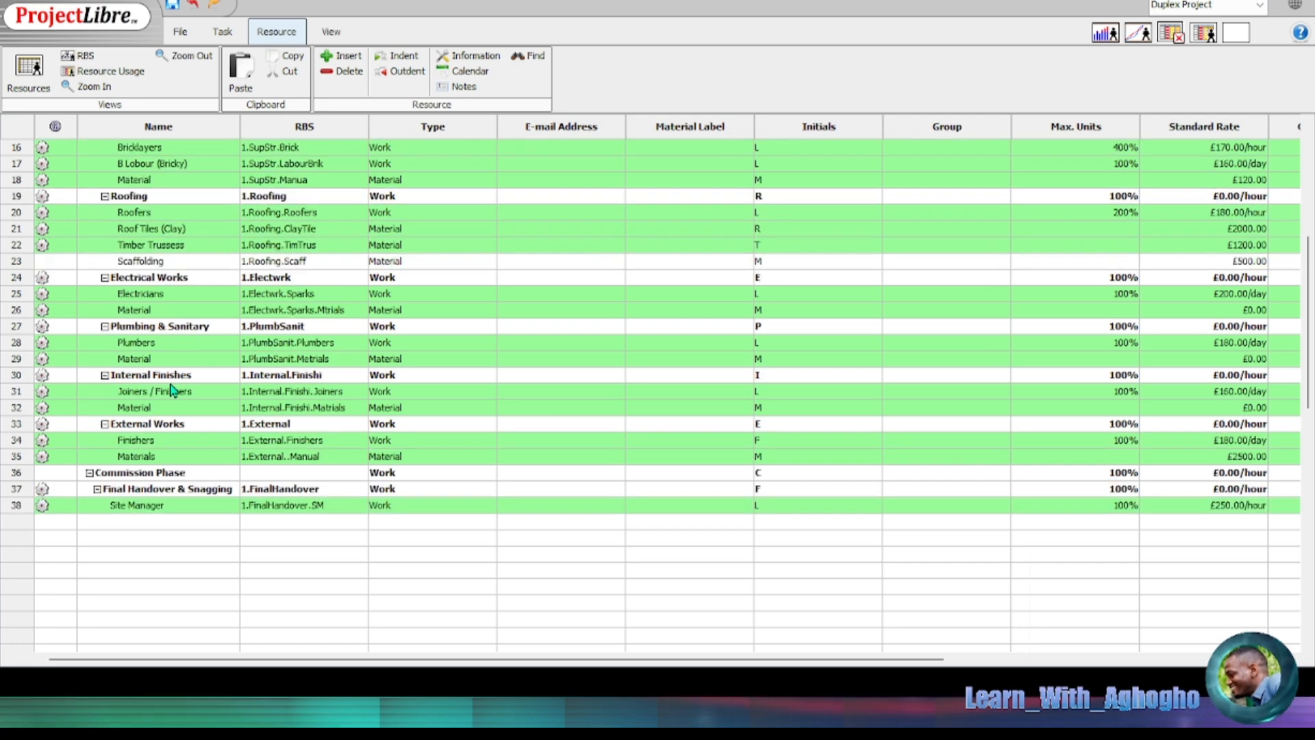
pyautogui.scroll(2, 173, 390)
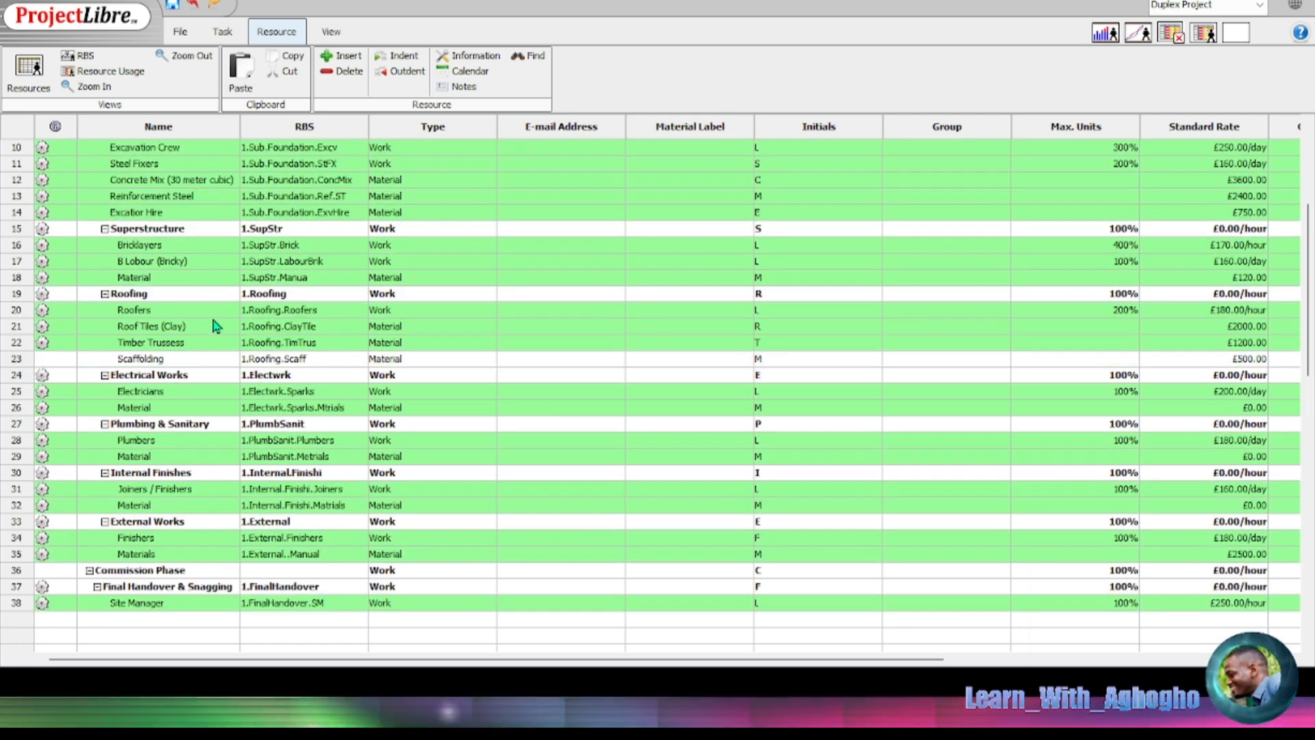
pyautogui.click(224, 31)
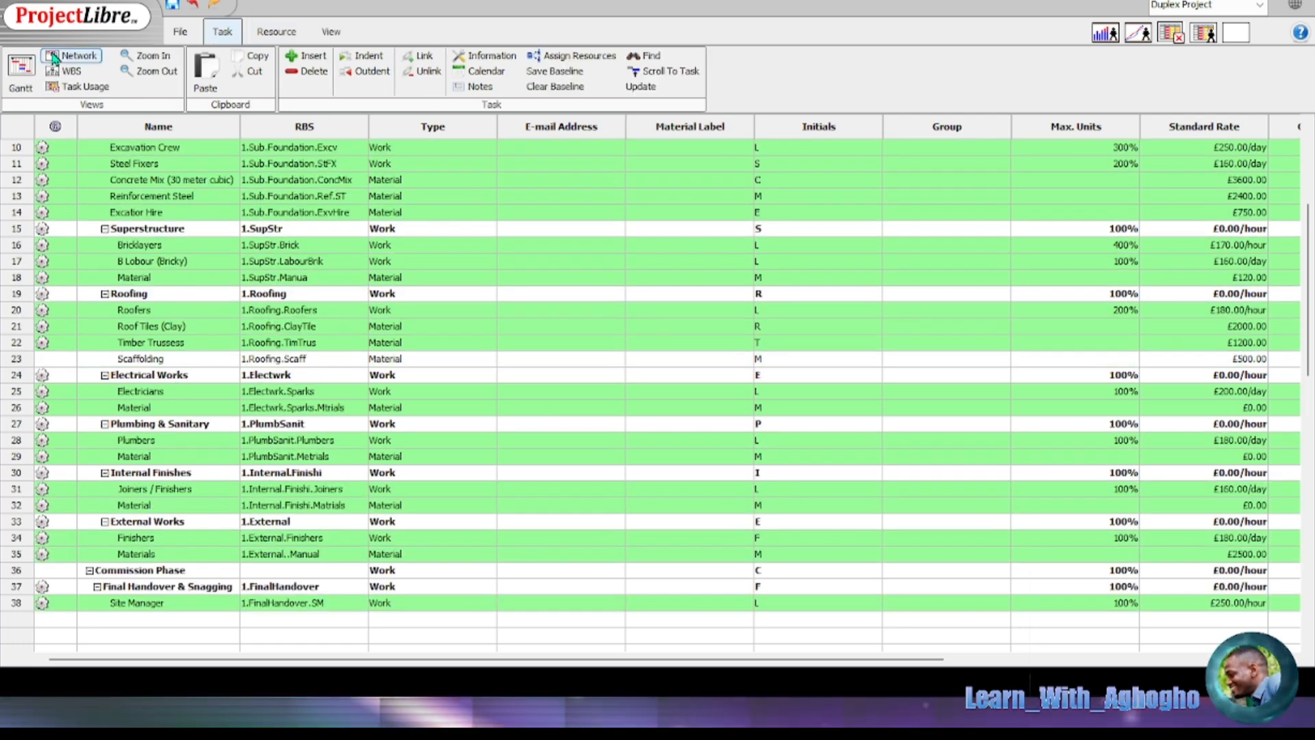
pyautogui.click(19, 68)
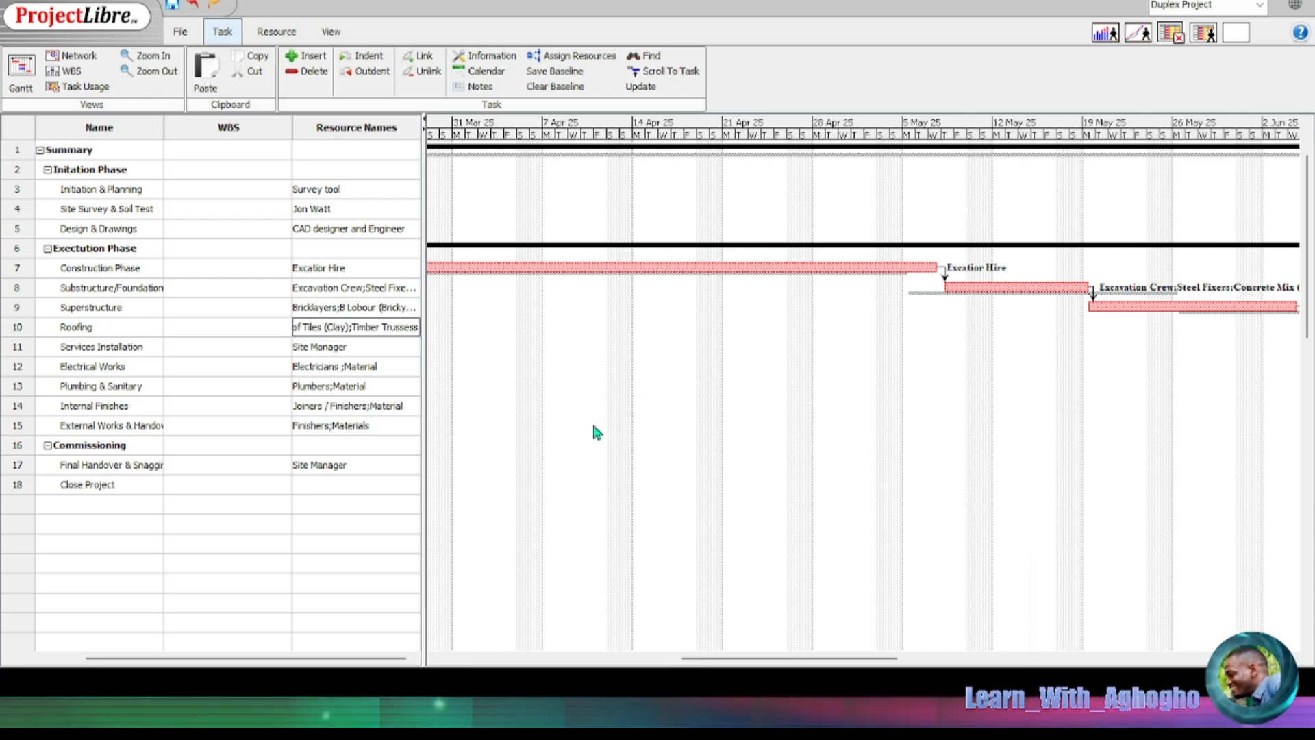
# Step: Append Scaffolding to the task's resource names and open the resource sheet
pyautogui.write(';Scaffolding')
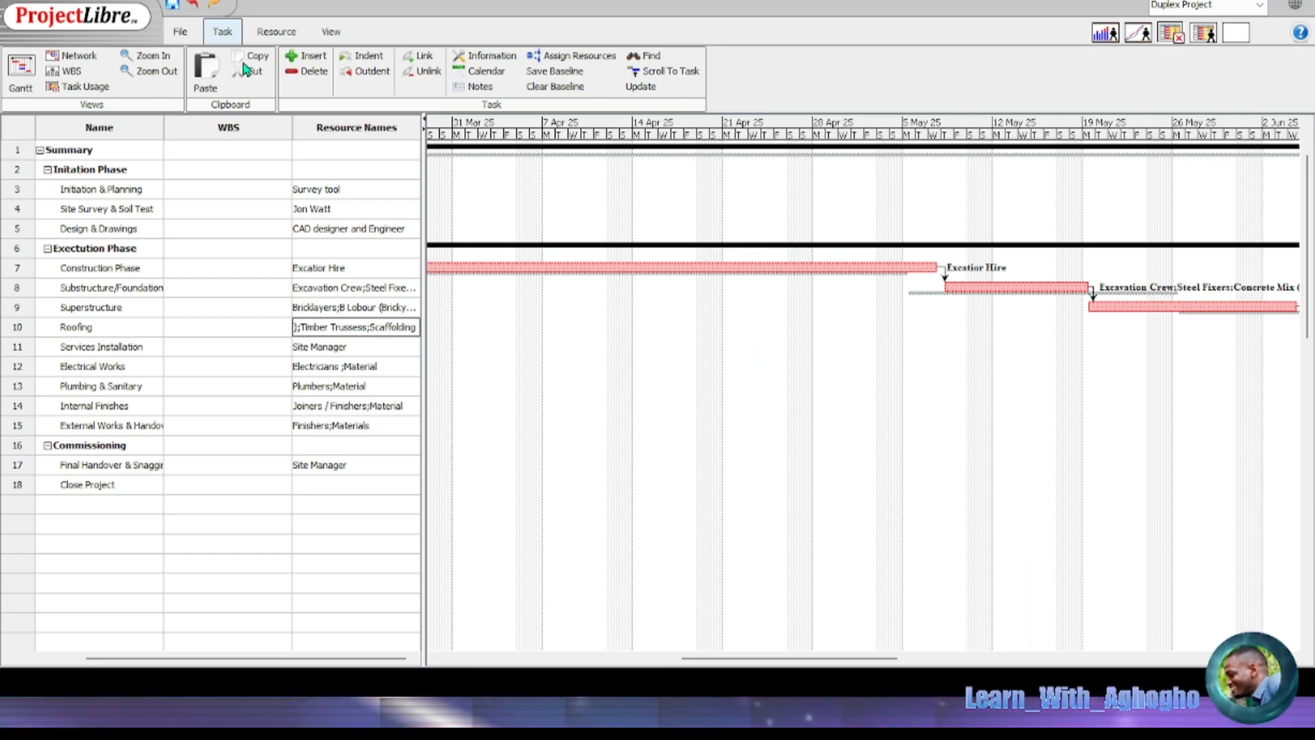
pyautogui.click(281, 29)
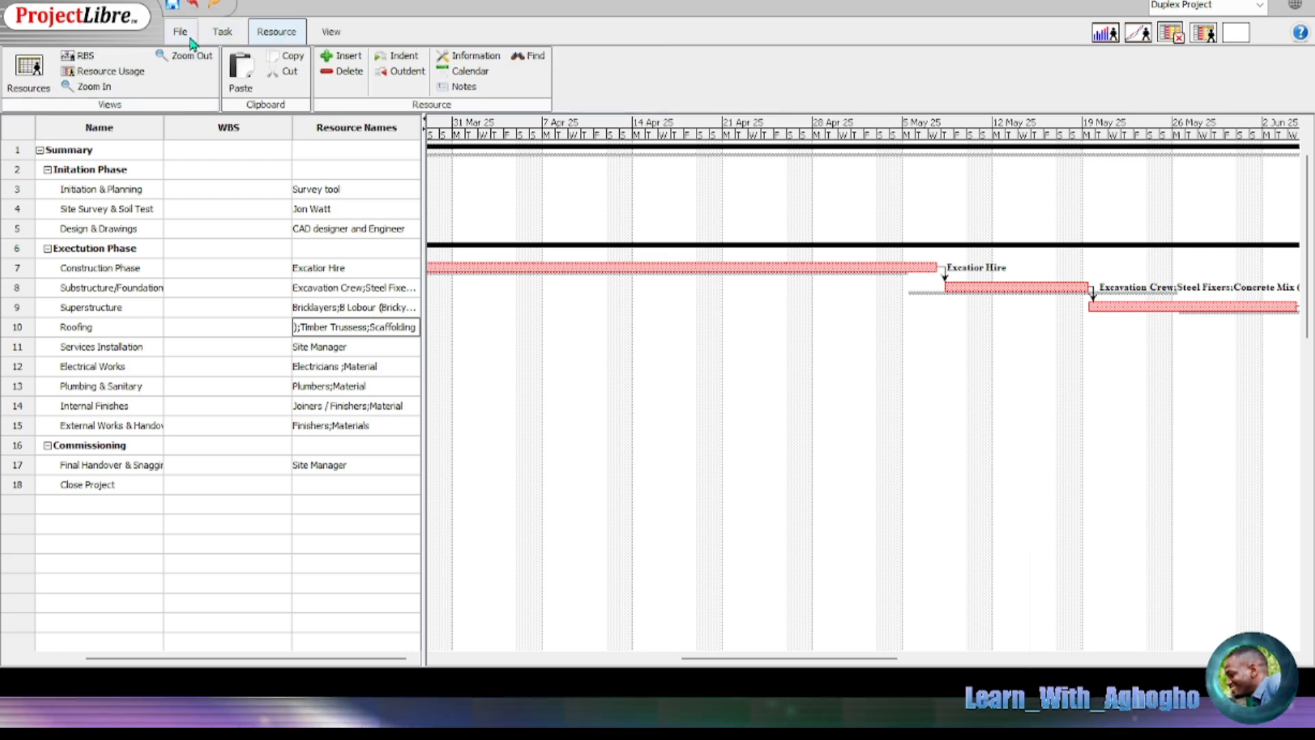
pyautogui.click(41, 74)
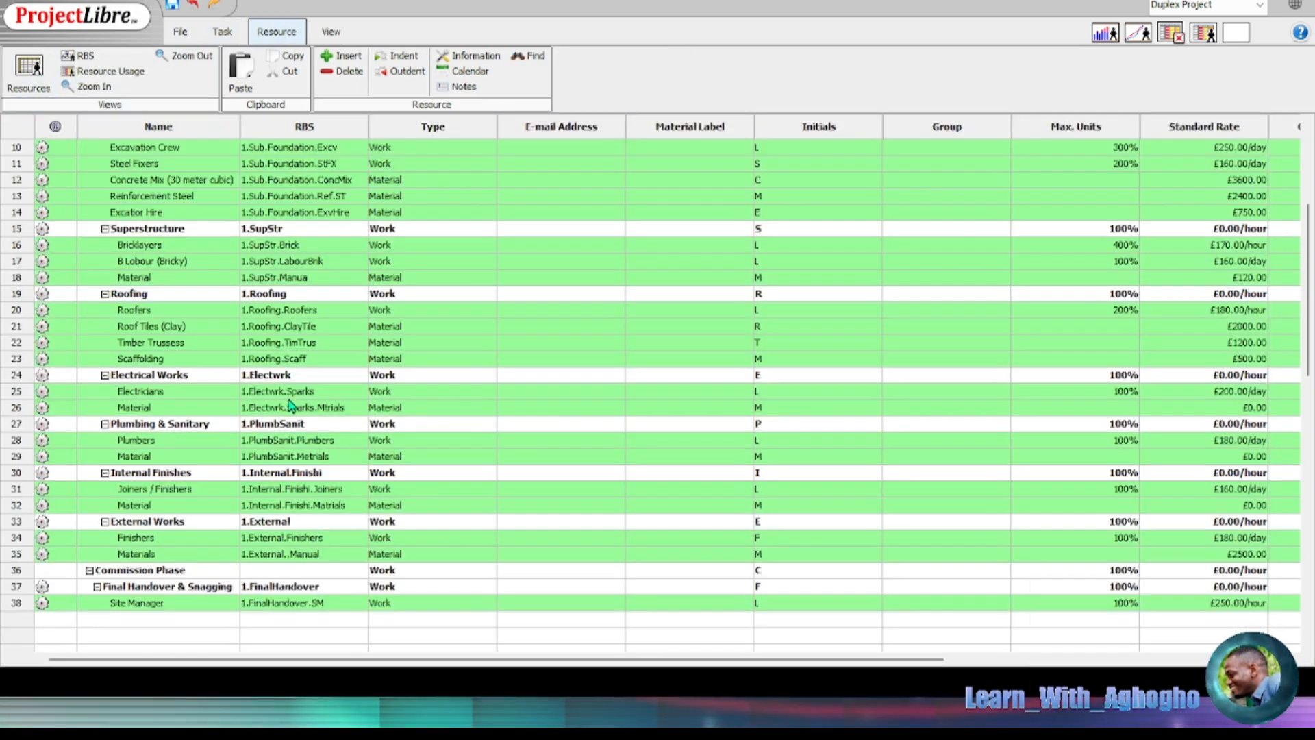
# Step: Scroll through the resource sheet, then switch back to the Gantt chart
pyautogui.scroll(-5, 275, 479)
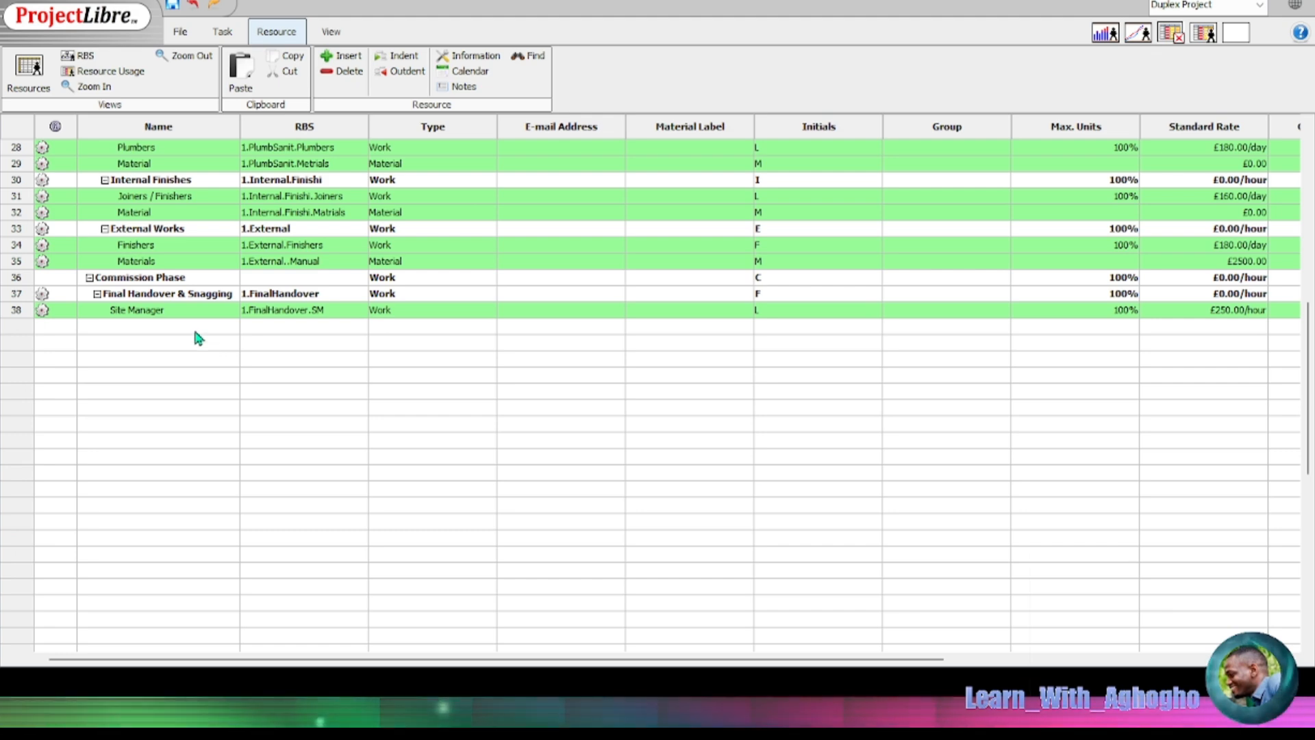
pyautogui.scroll(9, 196, 337)
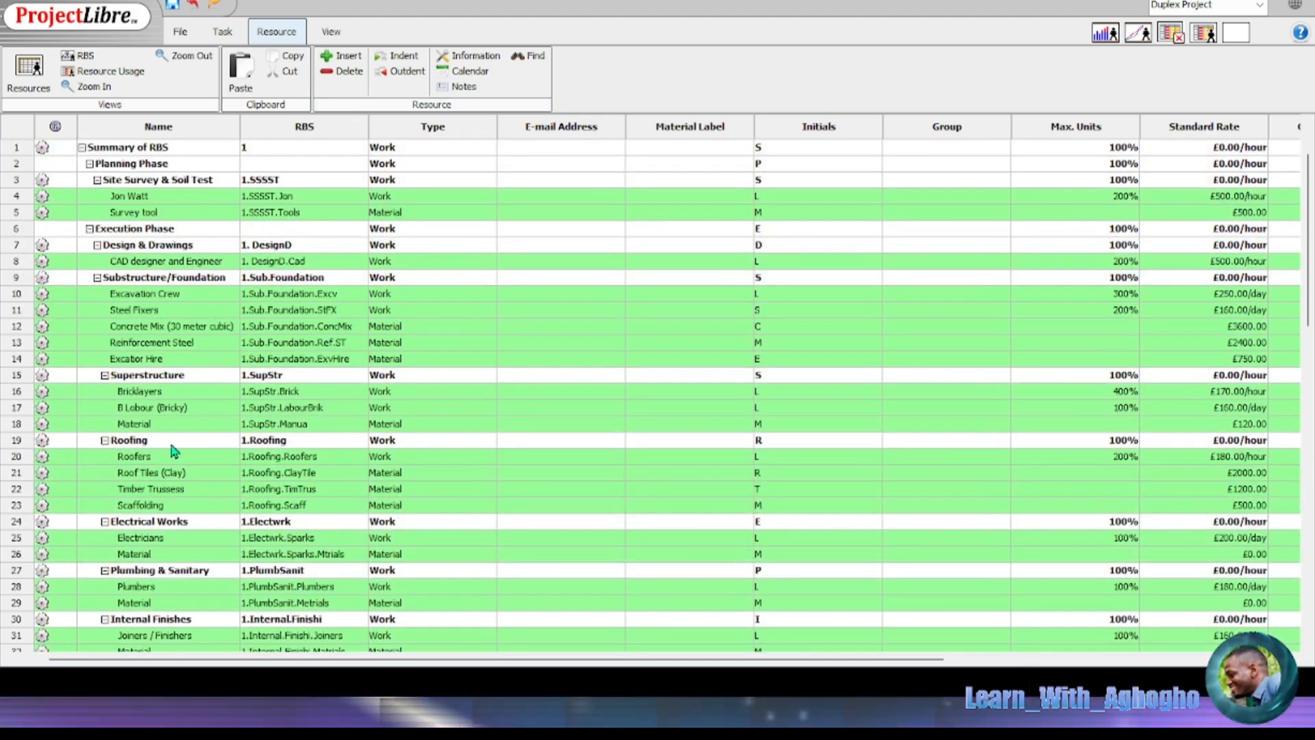
pyautogui.scroll(-4, 243, 301)
pyautogui.scroll(4, 241, 326)
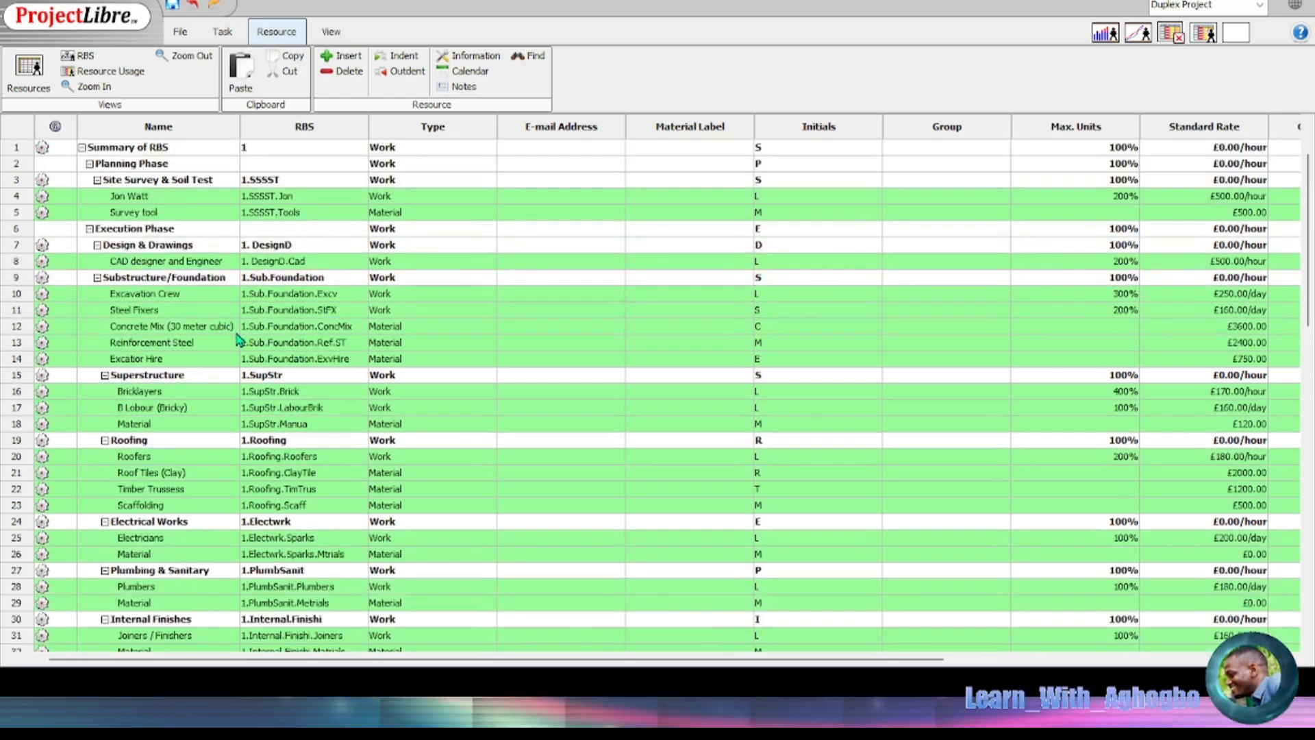
pyautogui.click(221, 34)
pyautogui.click(21, 68)
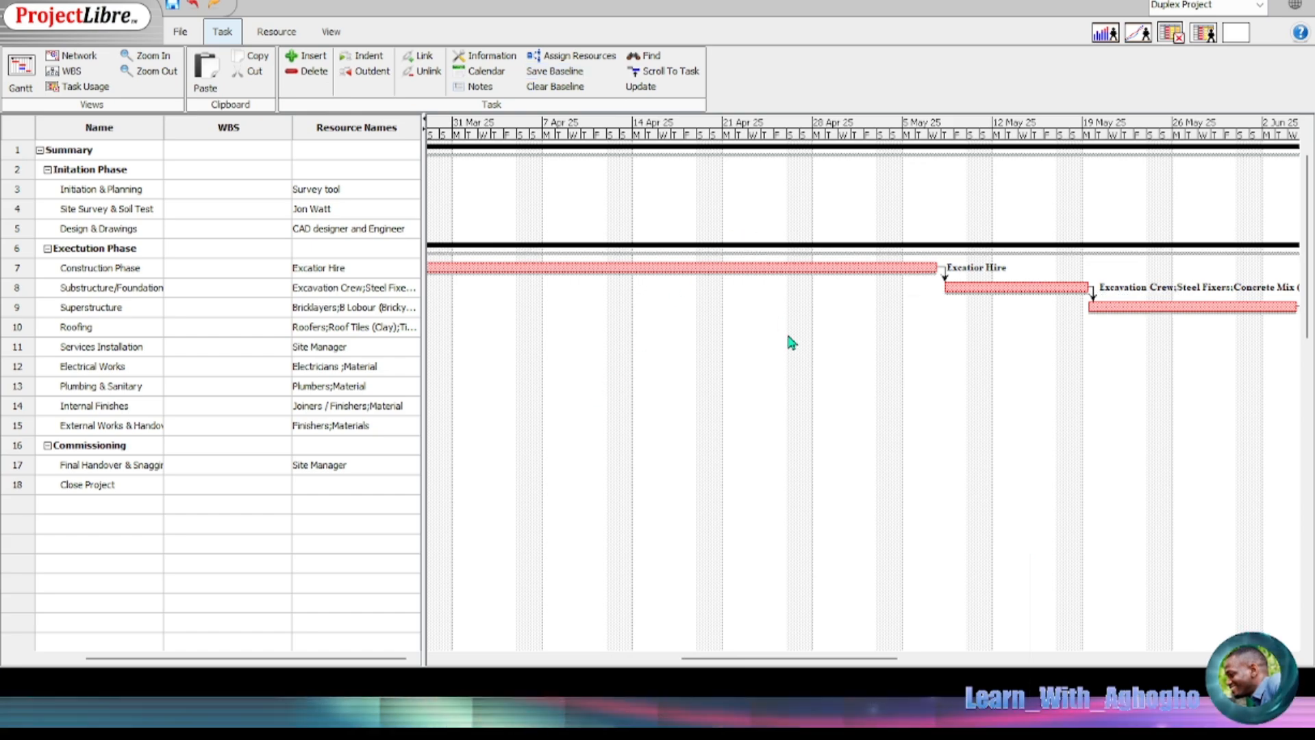
pyautogui.moveTo(777, 661); pyautogui.dragTo(573, 416)
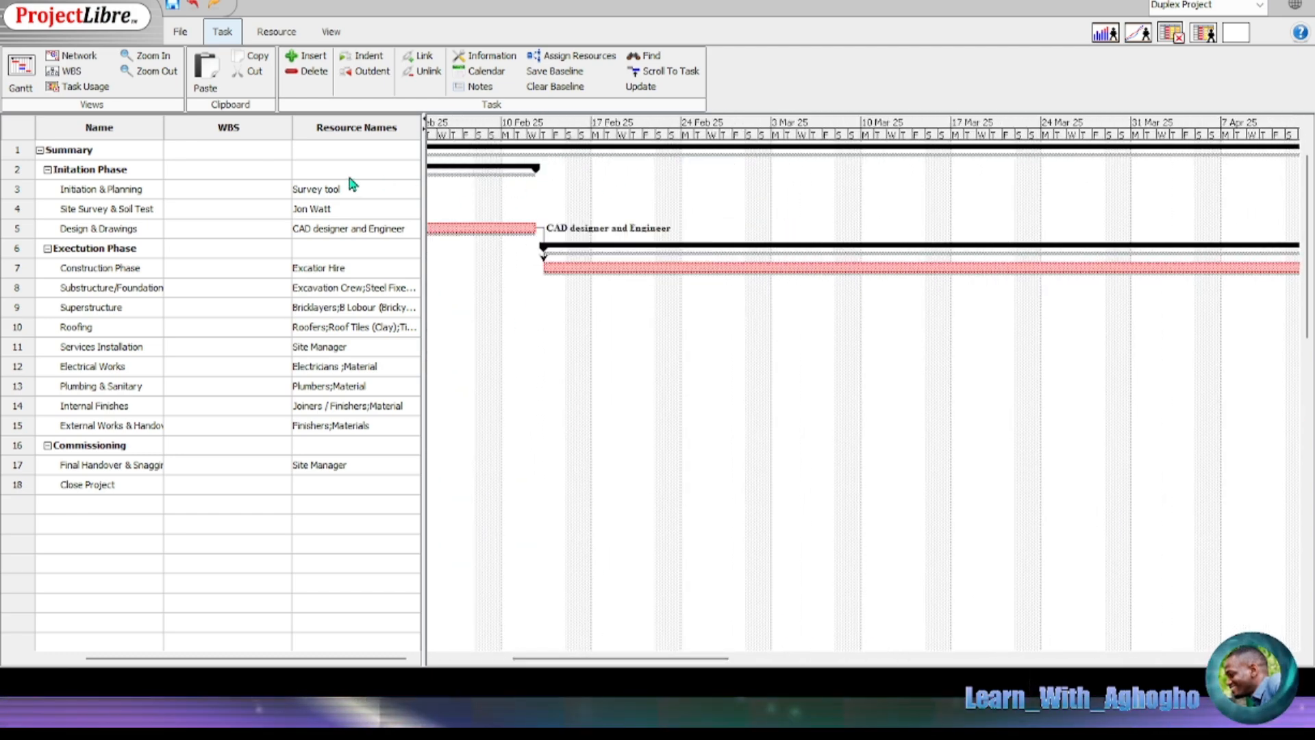
pyautogui.click(277, 32)
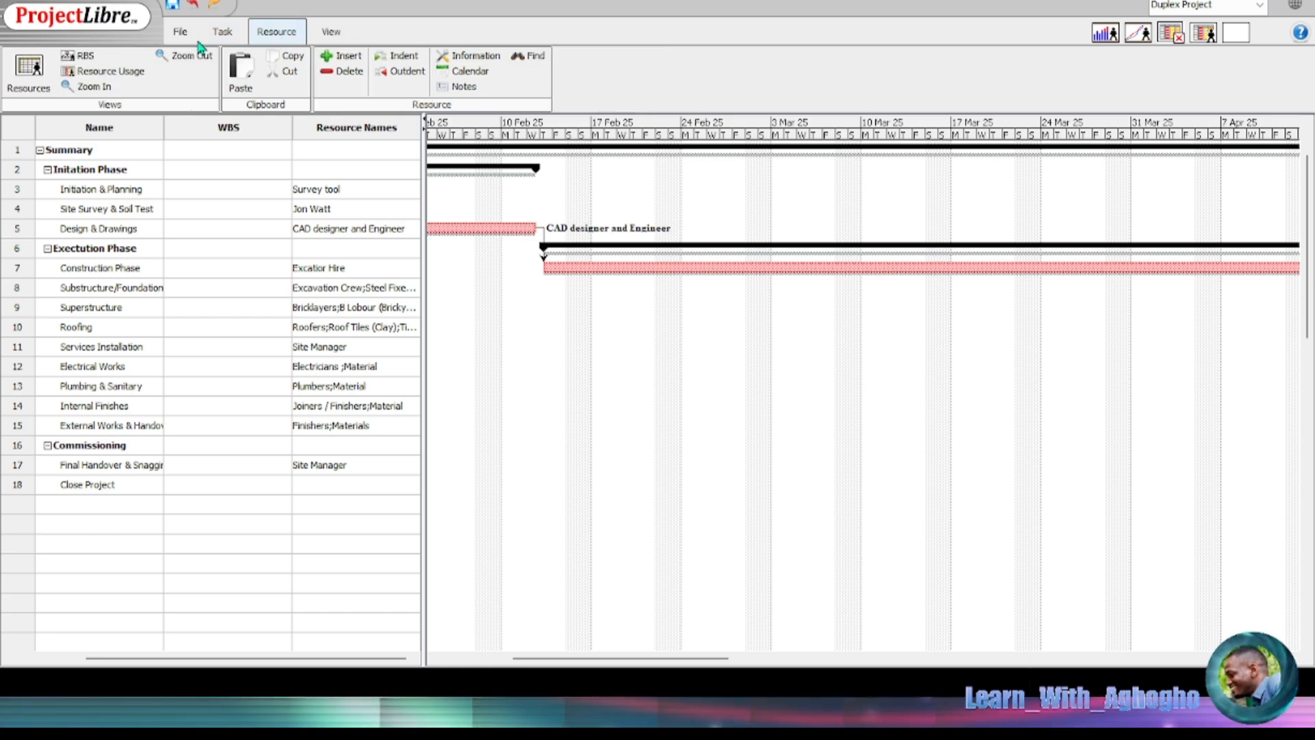
pyautogui.click(223, 32)
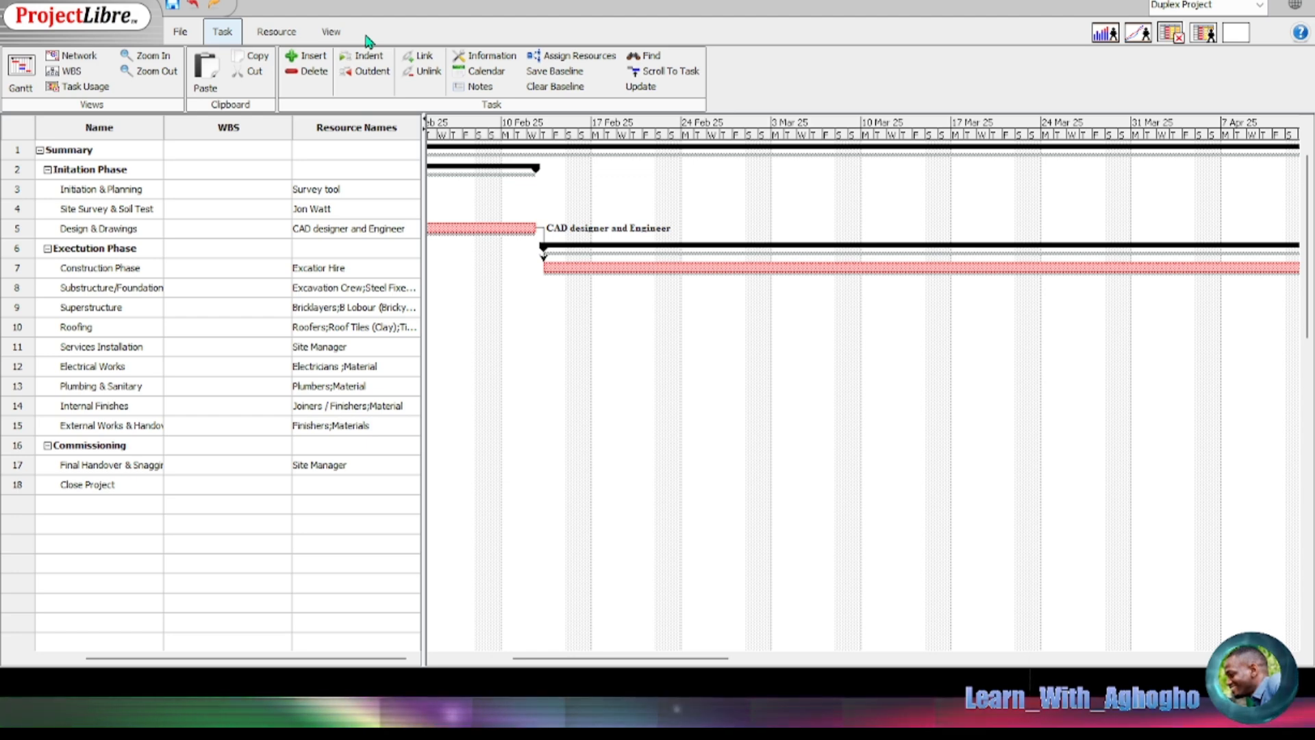
pyautogui.click(285, 36)
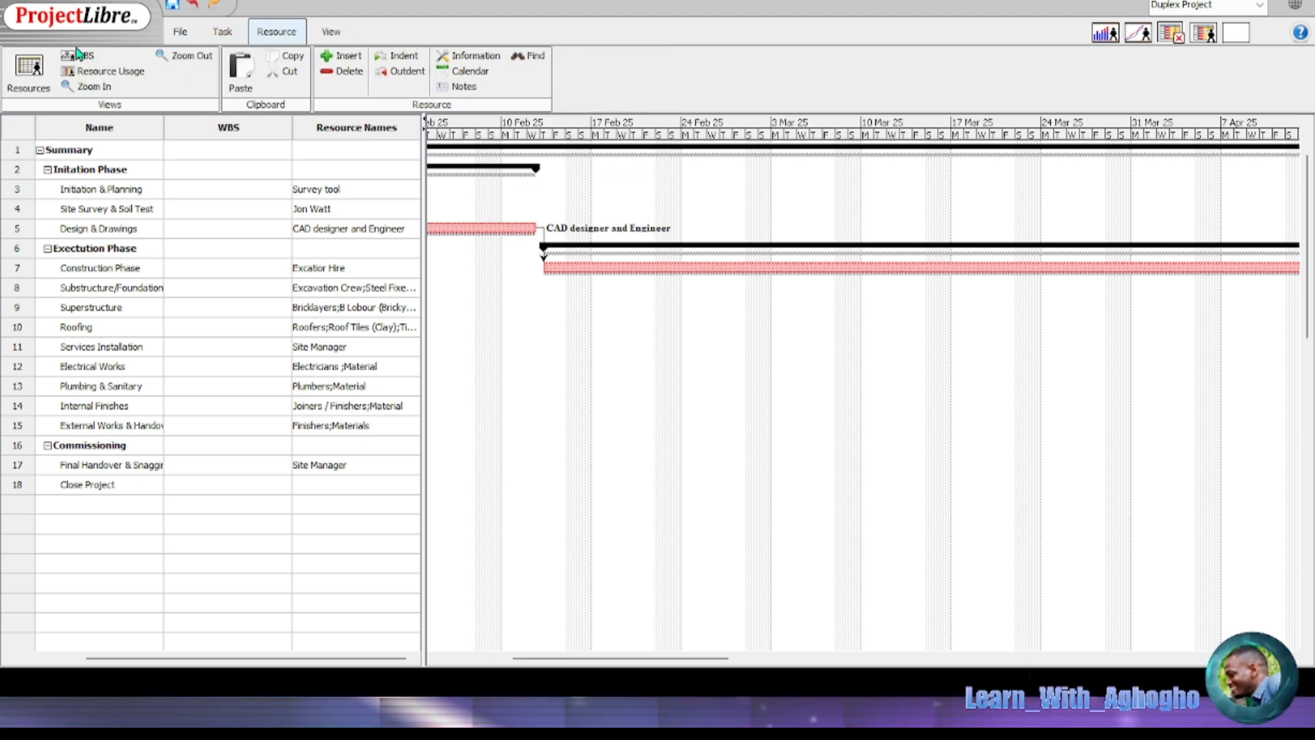
pyautogui.click(212, 34)
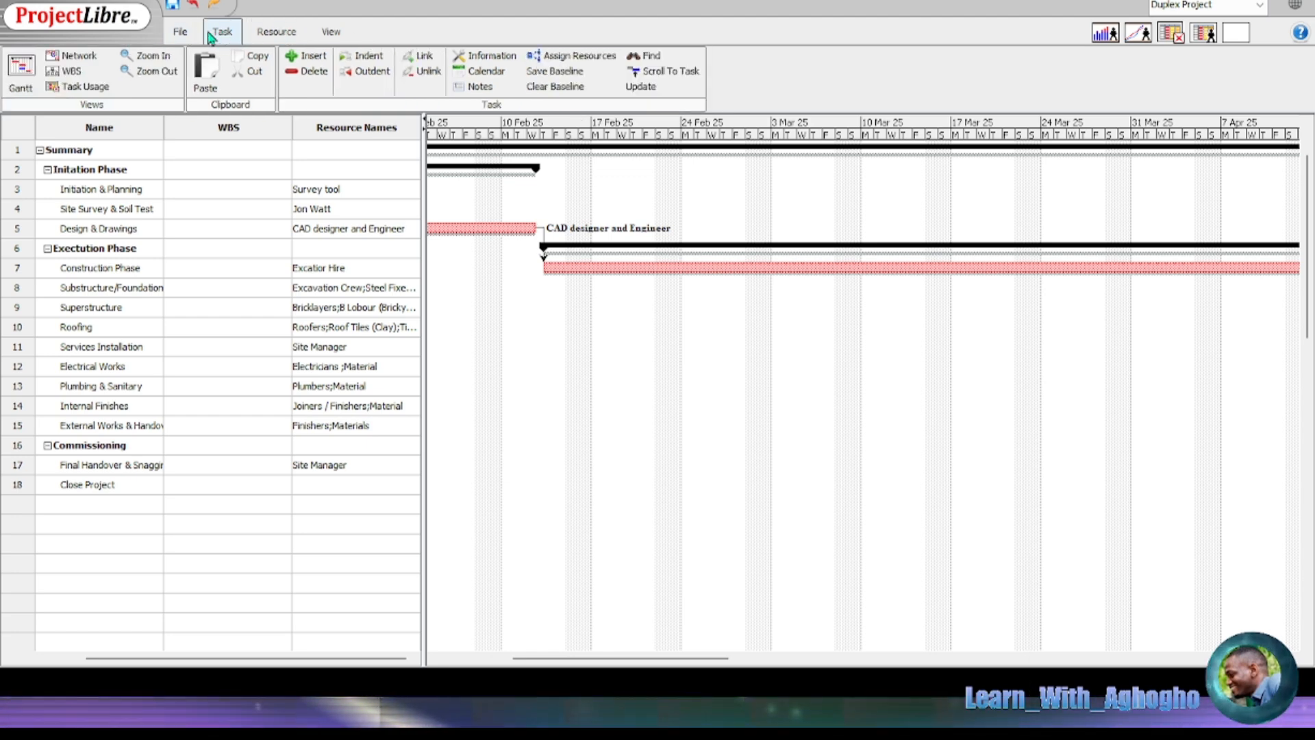
# Step: Scroll across the WBS chart's task costs, with the Summary at £176295.00
pyautogui.click(71, 71)
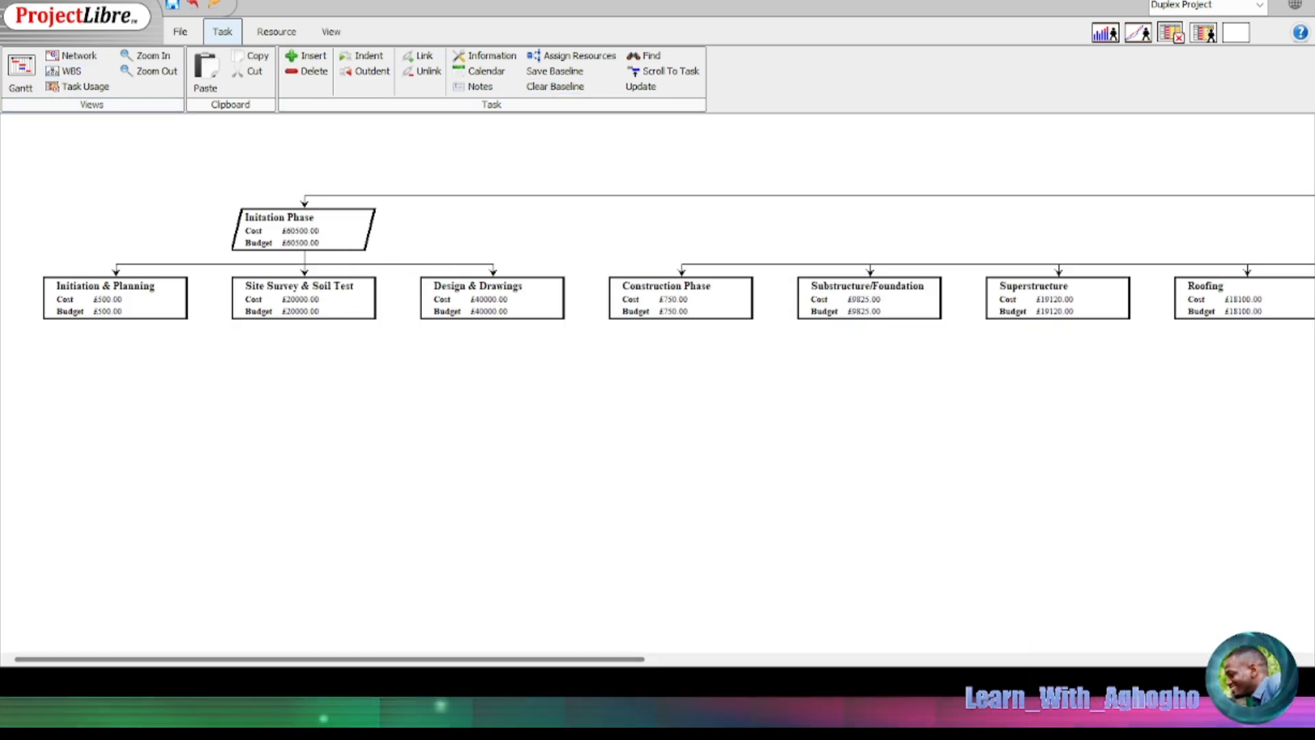
pyautogui.moveTo(439, 659); pyautogui.dragTo(864, 659)
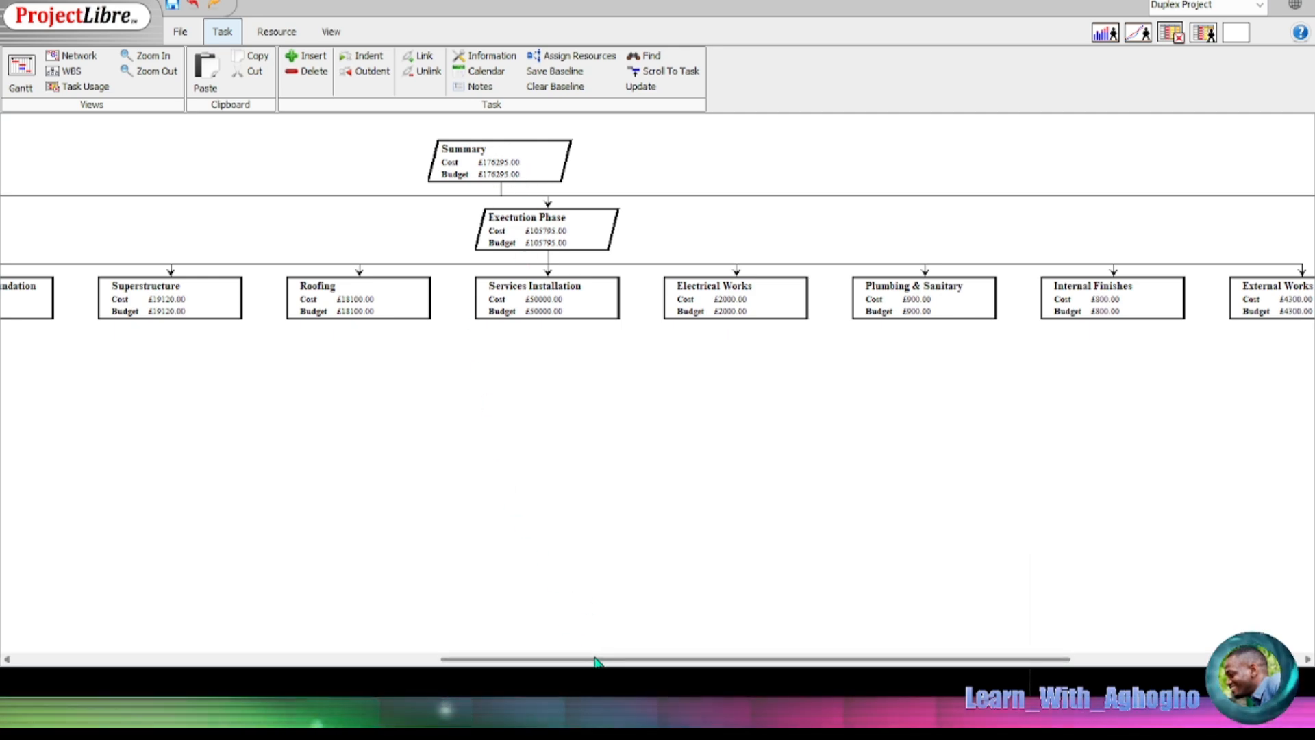
pyautogui.moveTo(526, 658); pyautogui.dragTo(100, 649)
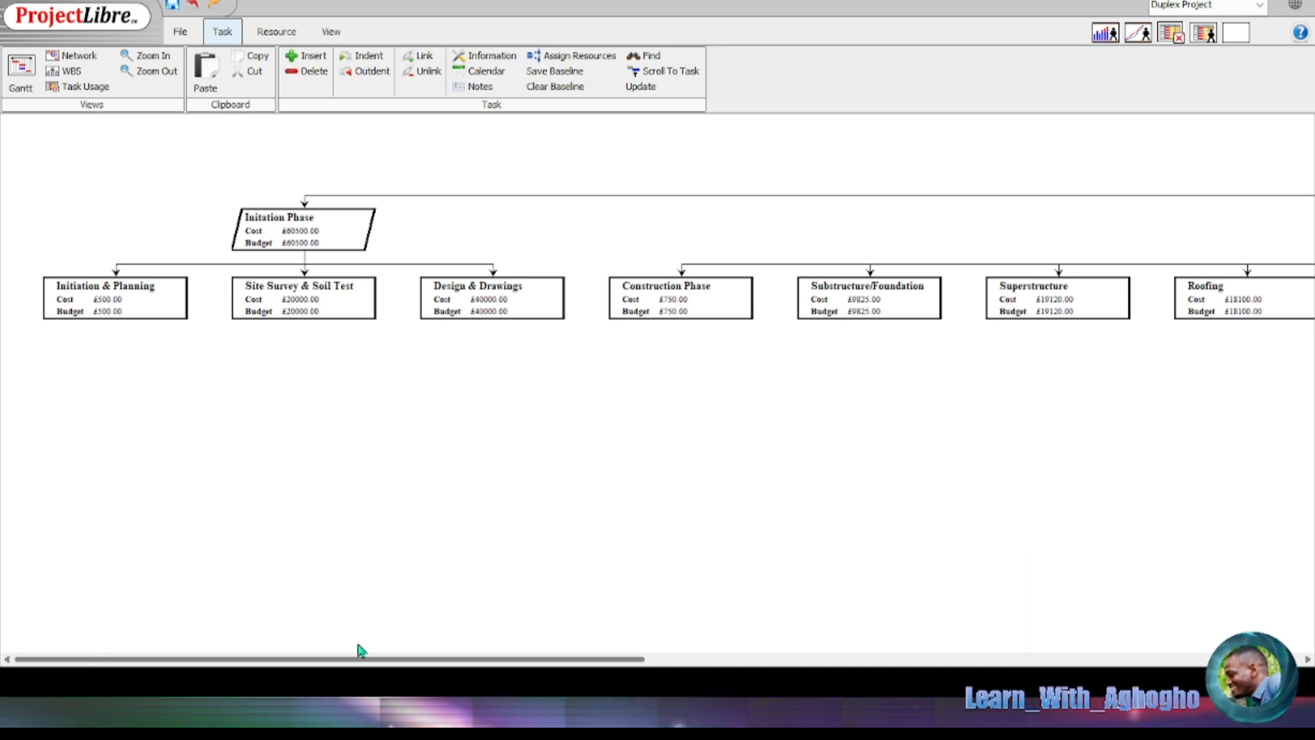
pyautogui.moveTo(361, 651); pyautogui.dragTo(1186, 639)
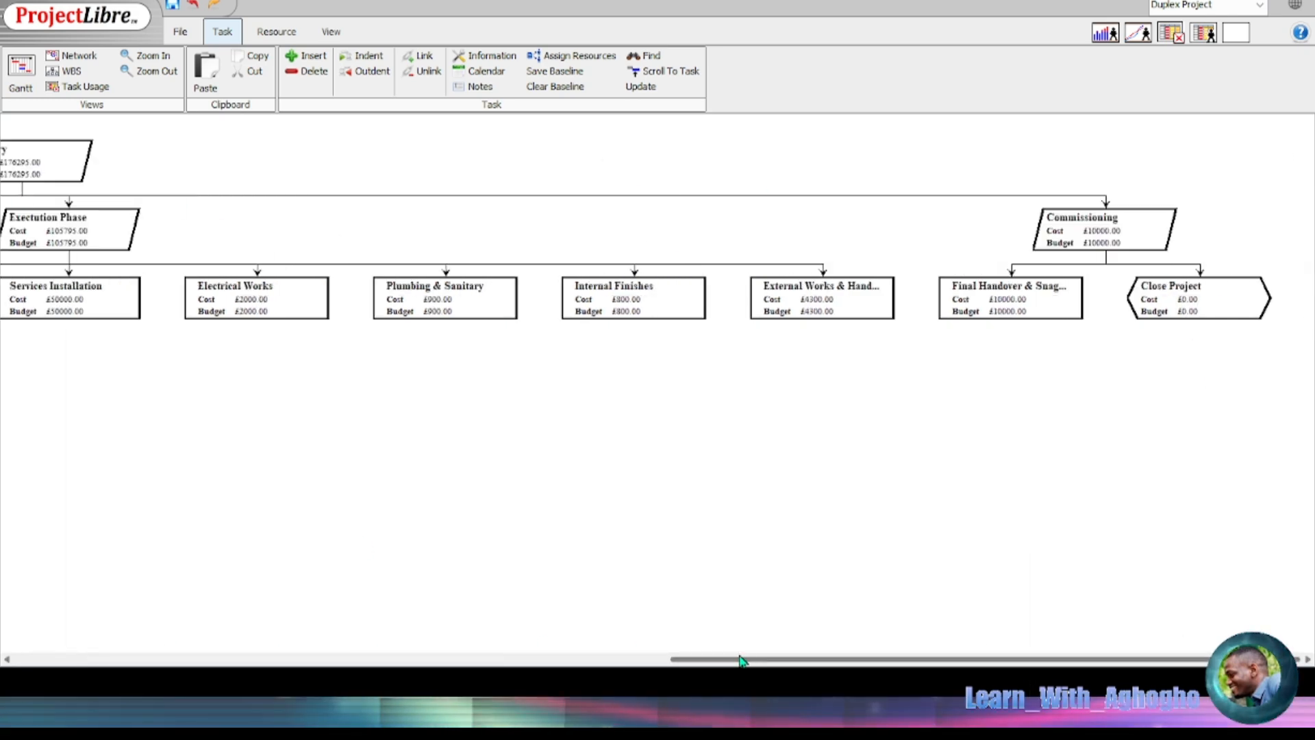
pyautogui.moveTo(741, 660); pyautogui.dragTo(83, 653)
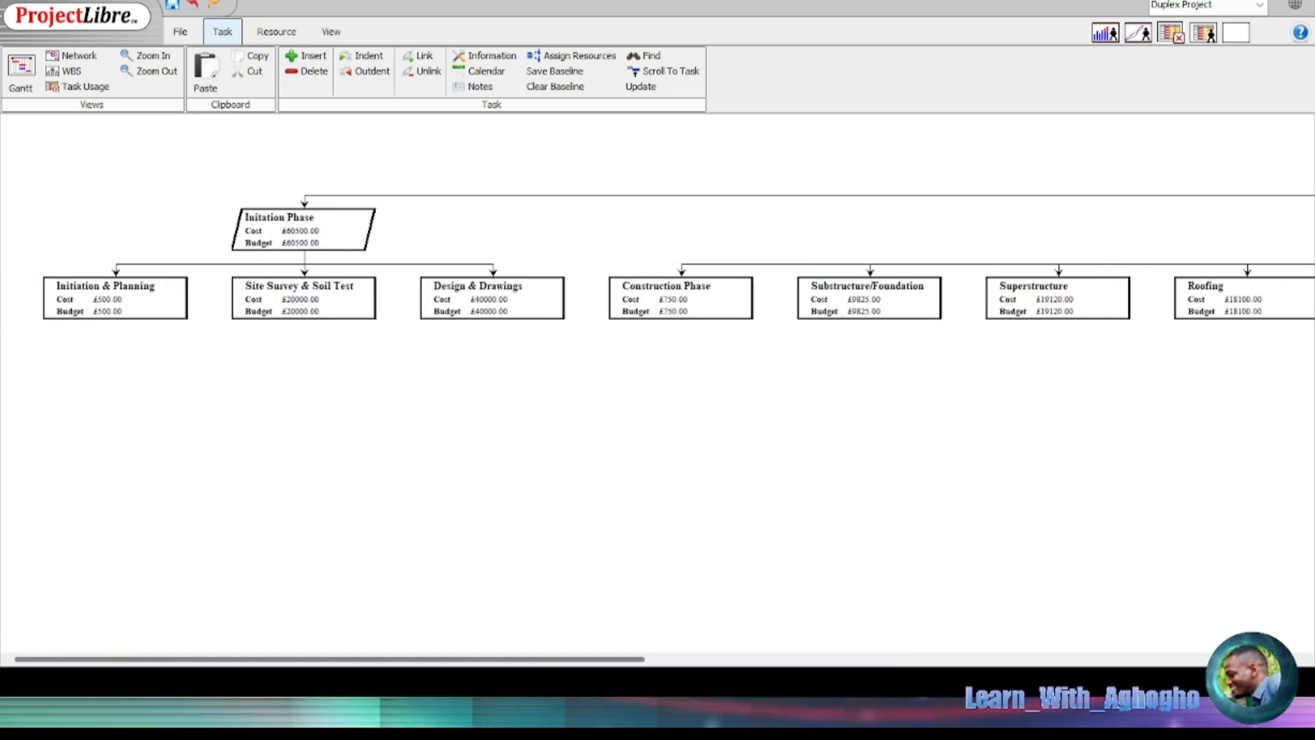
pyautogui.click(277, 31)
pyautogui.click(29, 68)
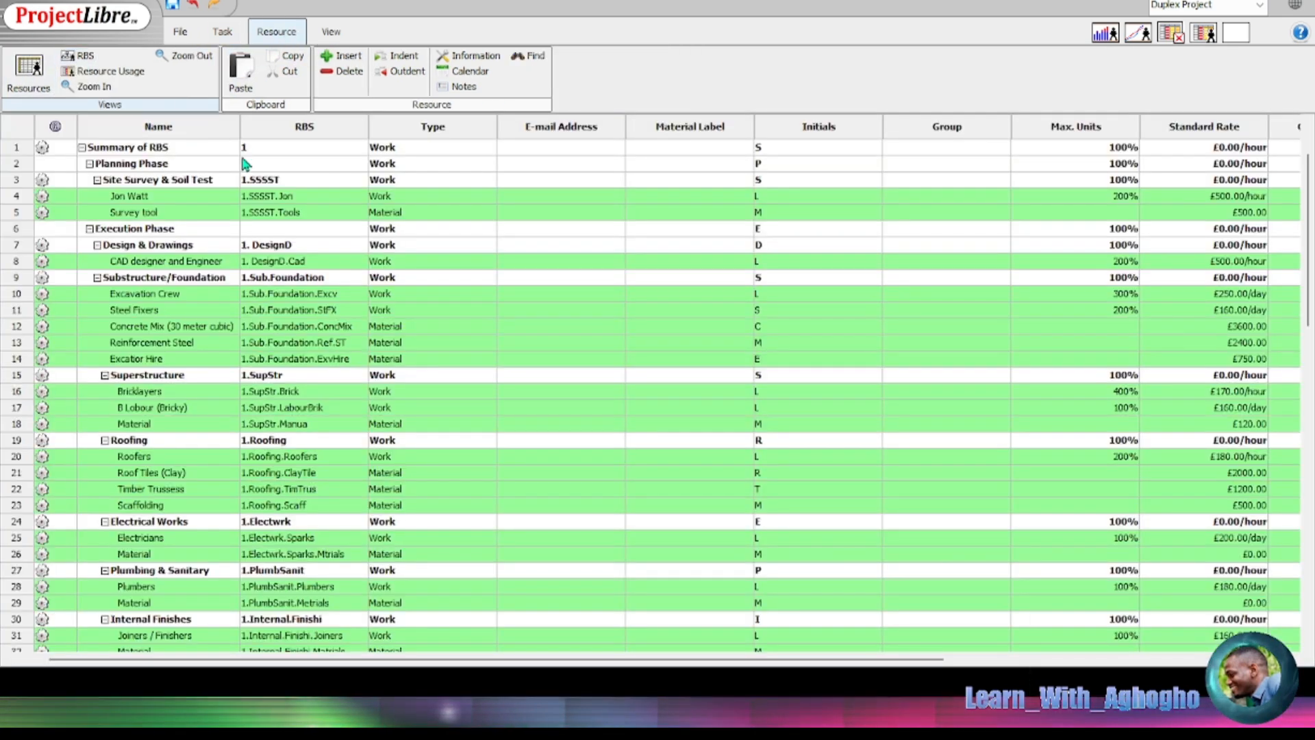
pyautogui.click(81, 55)
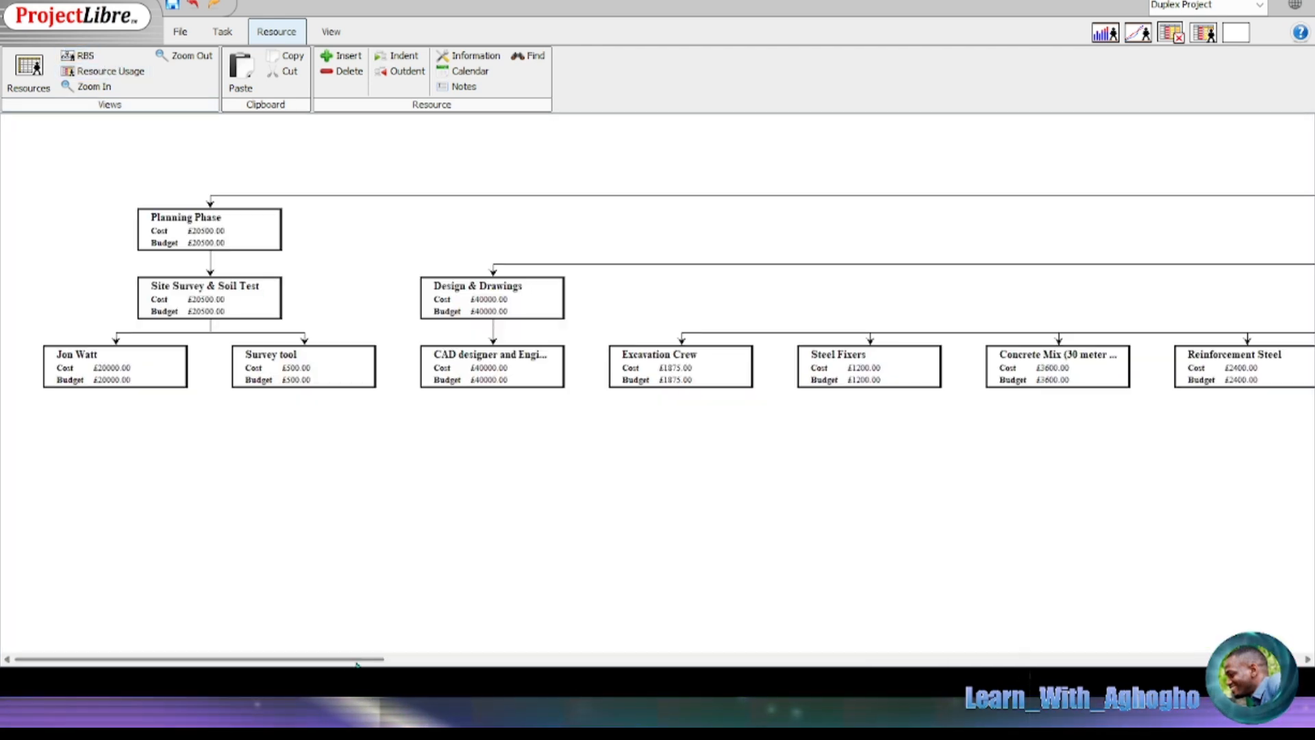
pyautogui.moveTo(294, 659); pyautogui.dragTo(218, 583)
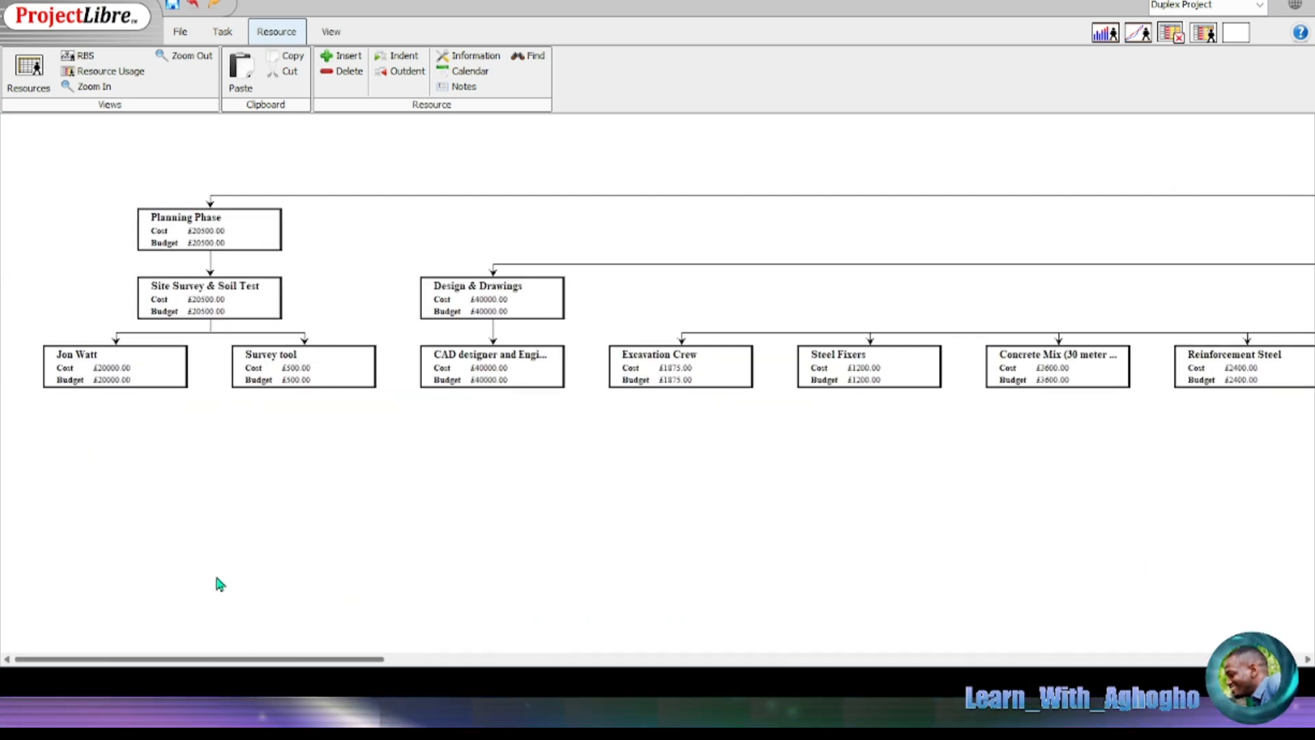
pyautogui.click(335, 36)
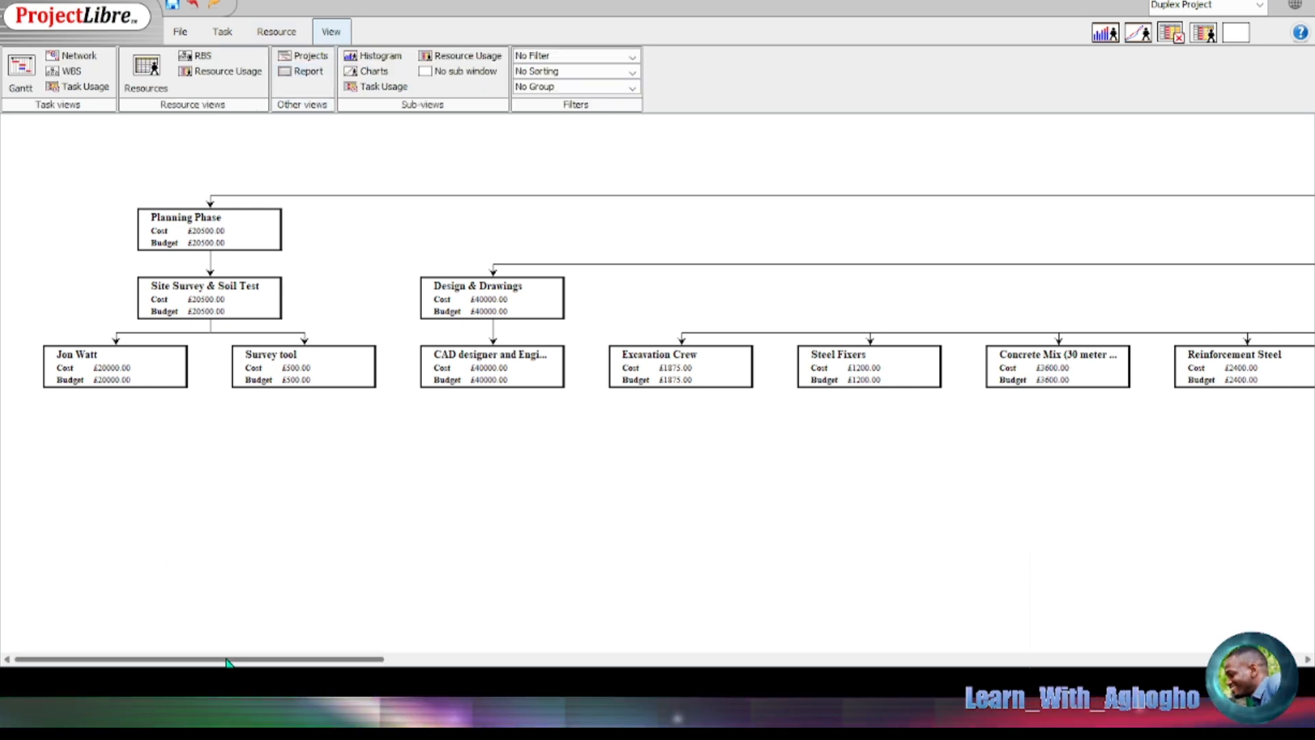
pyautogui.click(272, 33)
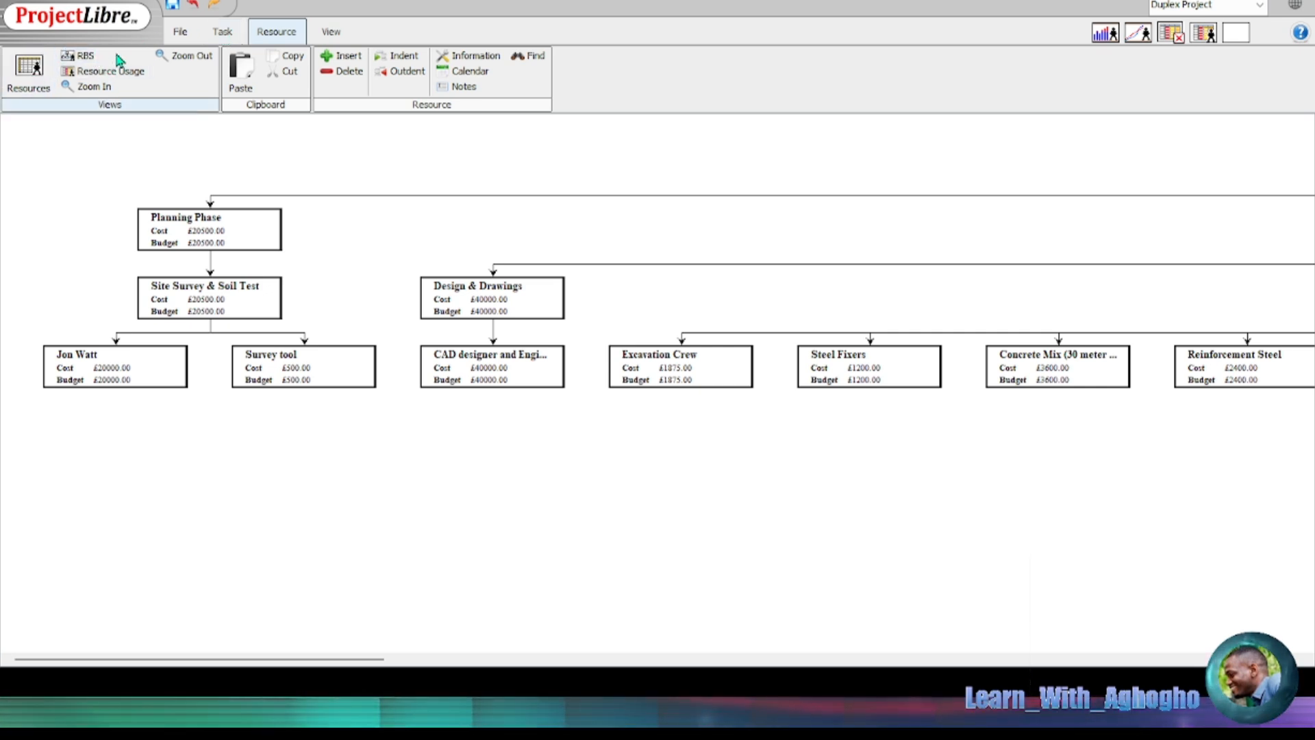
pyautogui.click(222, 32)
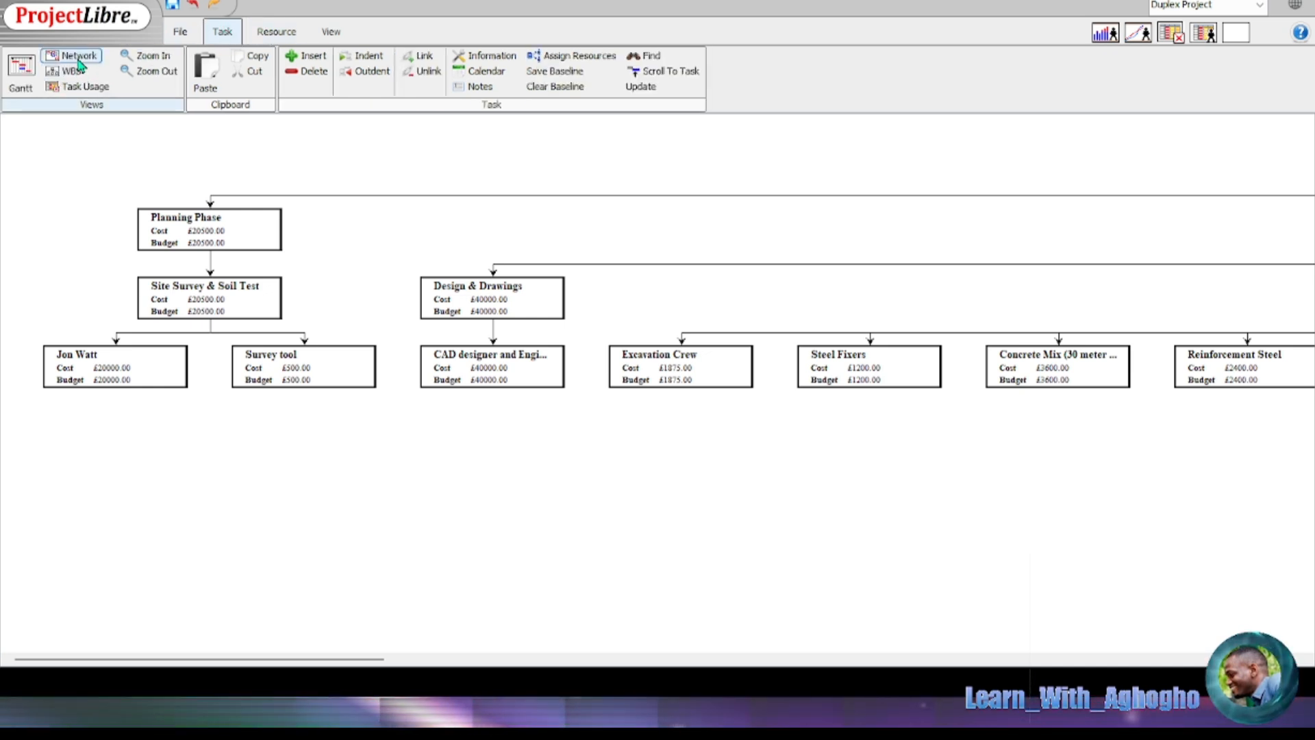
pyautogui.click(271, 31)
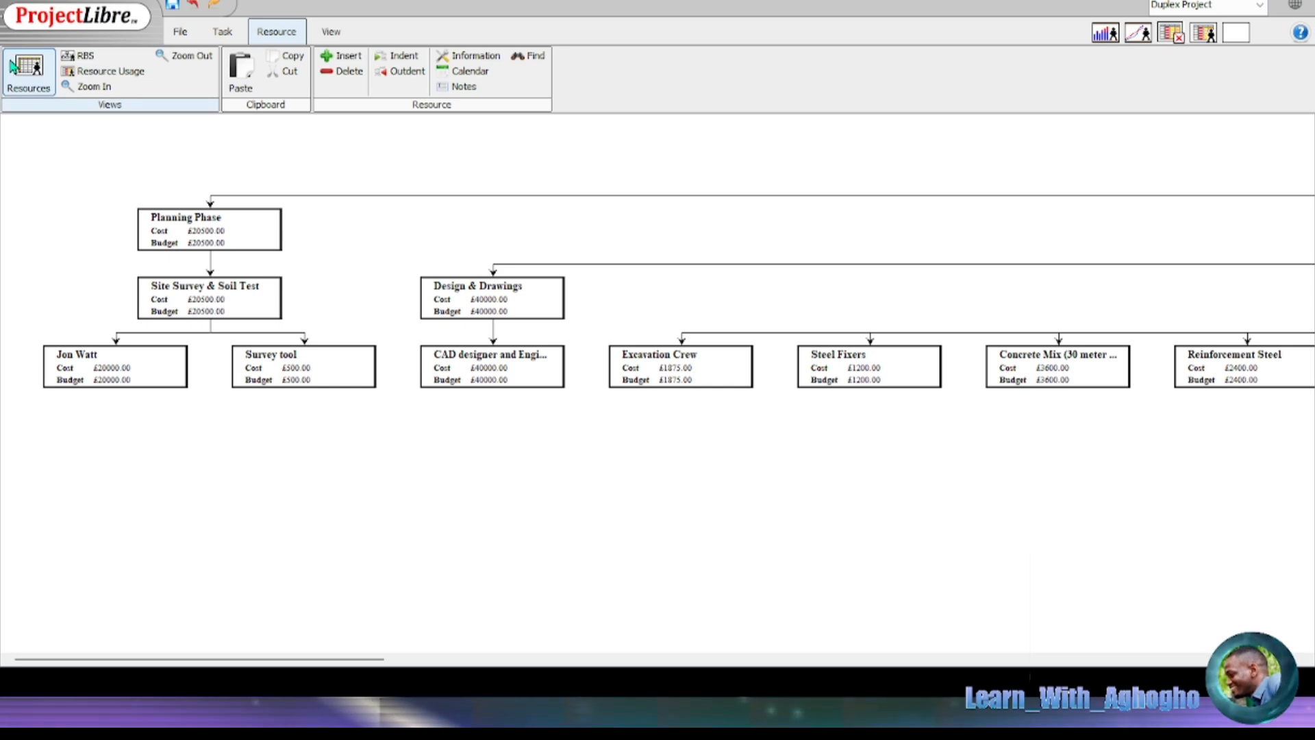
pyautogui.click(39, 67)
pyautogui.scroll(-7, 869, 446)
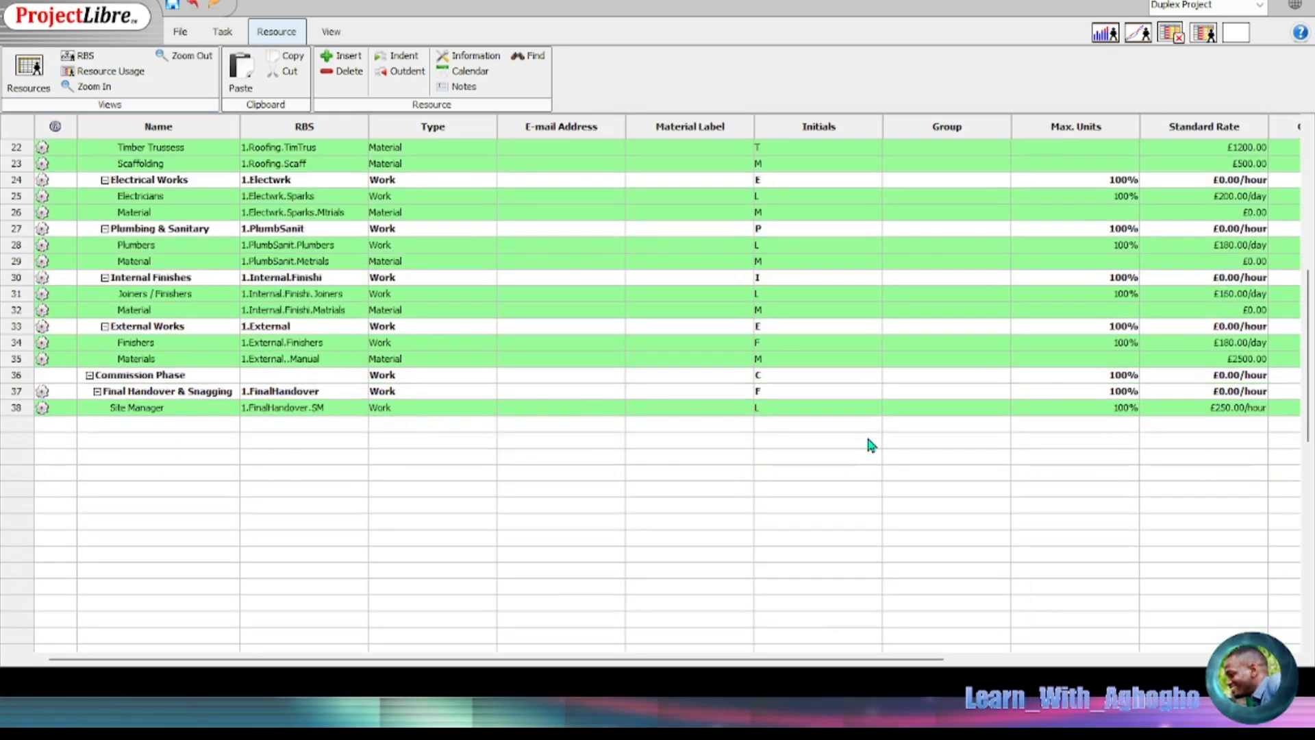
pyautogui.moveTo(555, 657); pyautogui.dragTo(1110, 645)
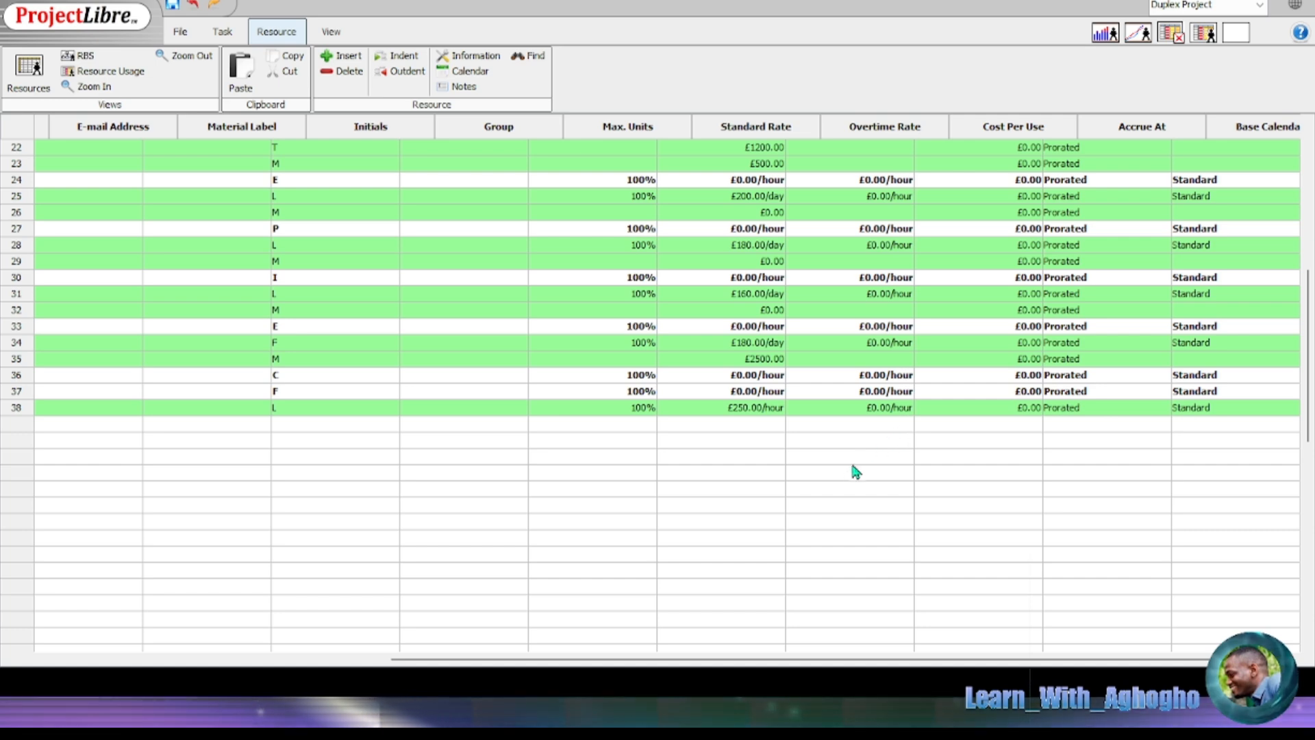
pyautogui.click(889, 409)
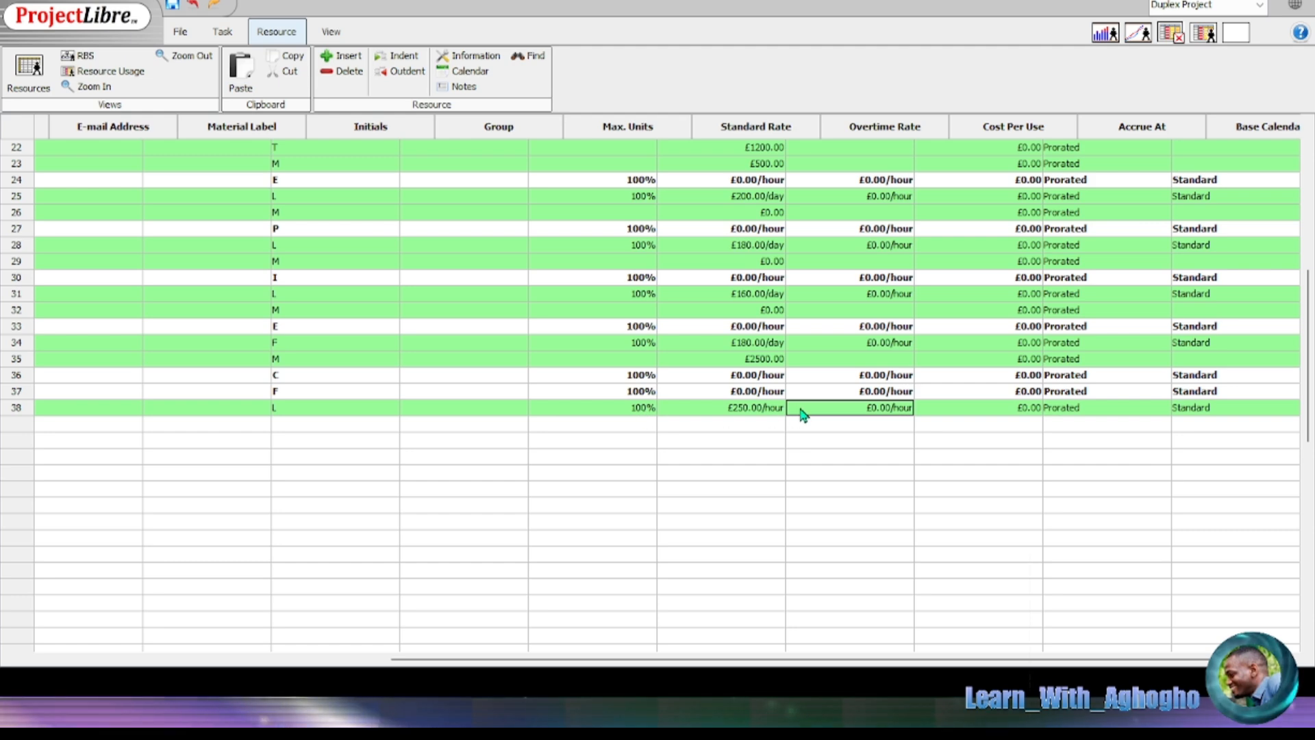
pyautogui.doubleClick(869, 406)
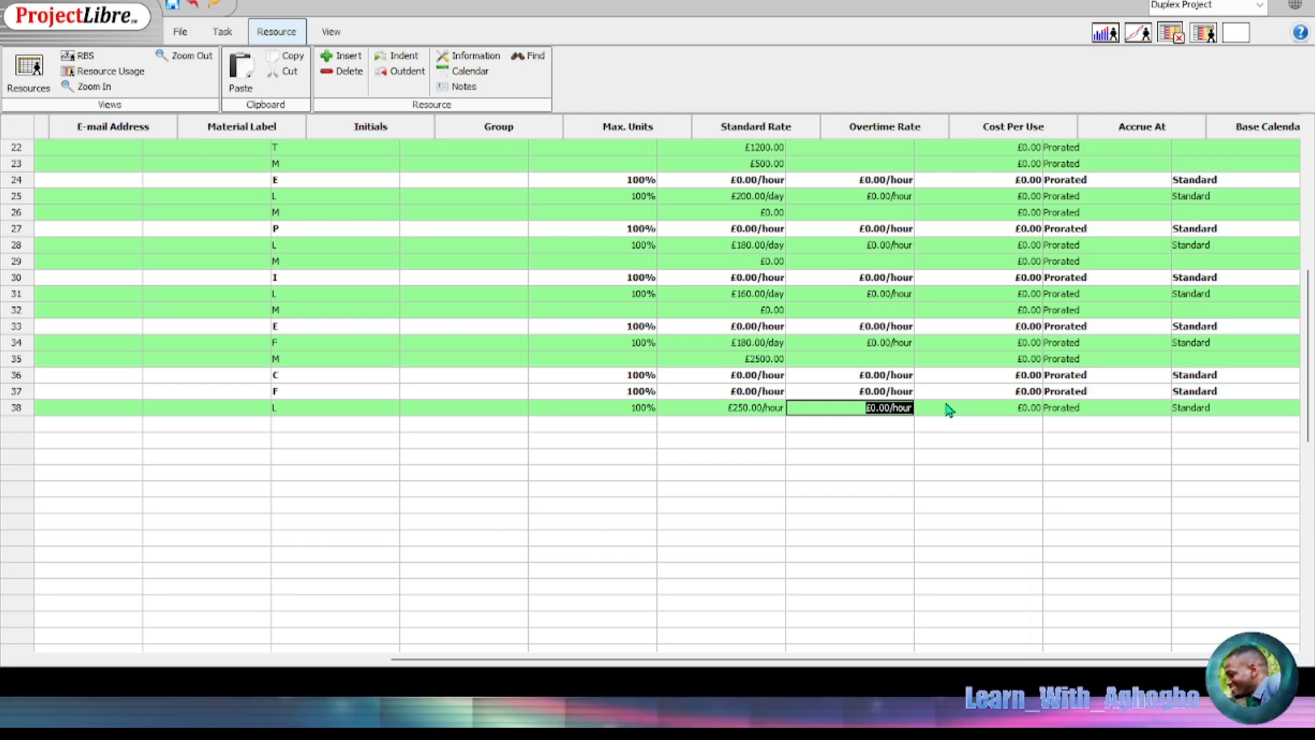
pyautogui.write('6')
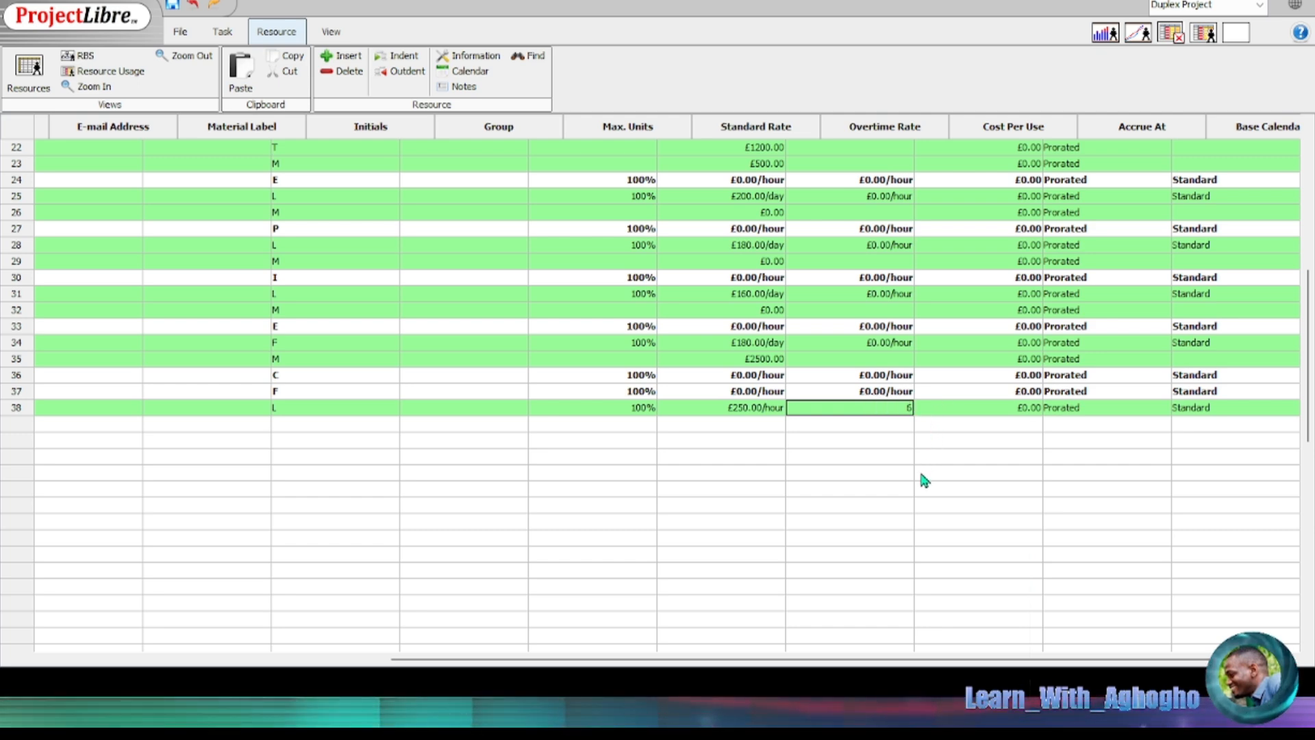
pyautogui.press('BackSpace')
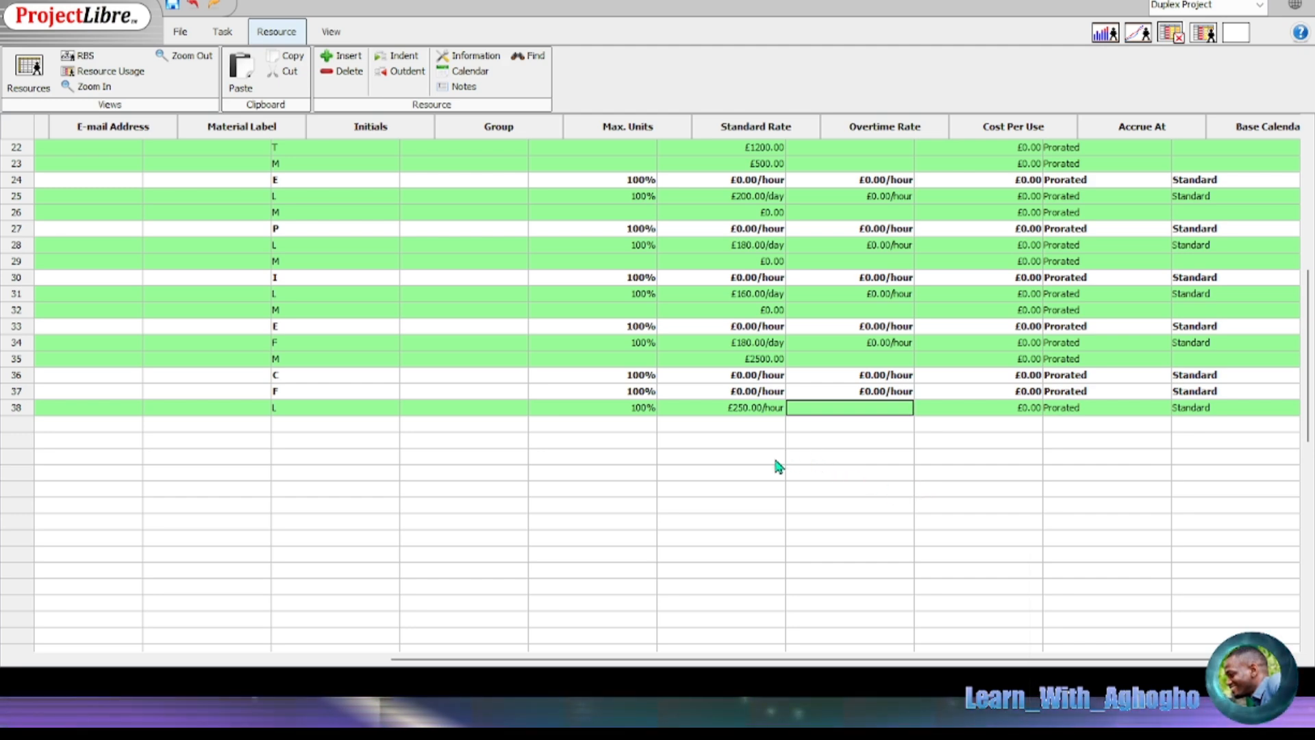
pyautogui.press('Escape')
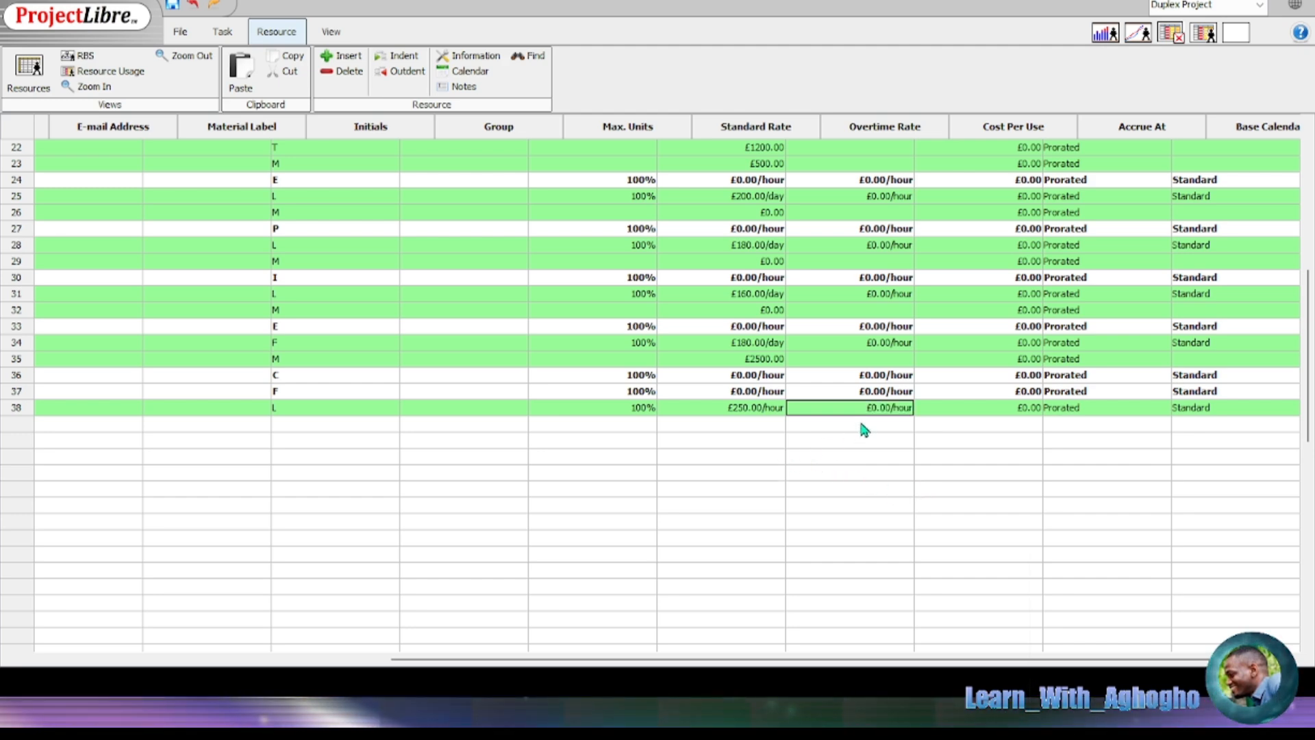
pyautogui.doubleClick(773, 407)
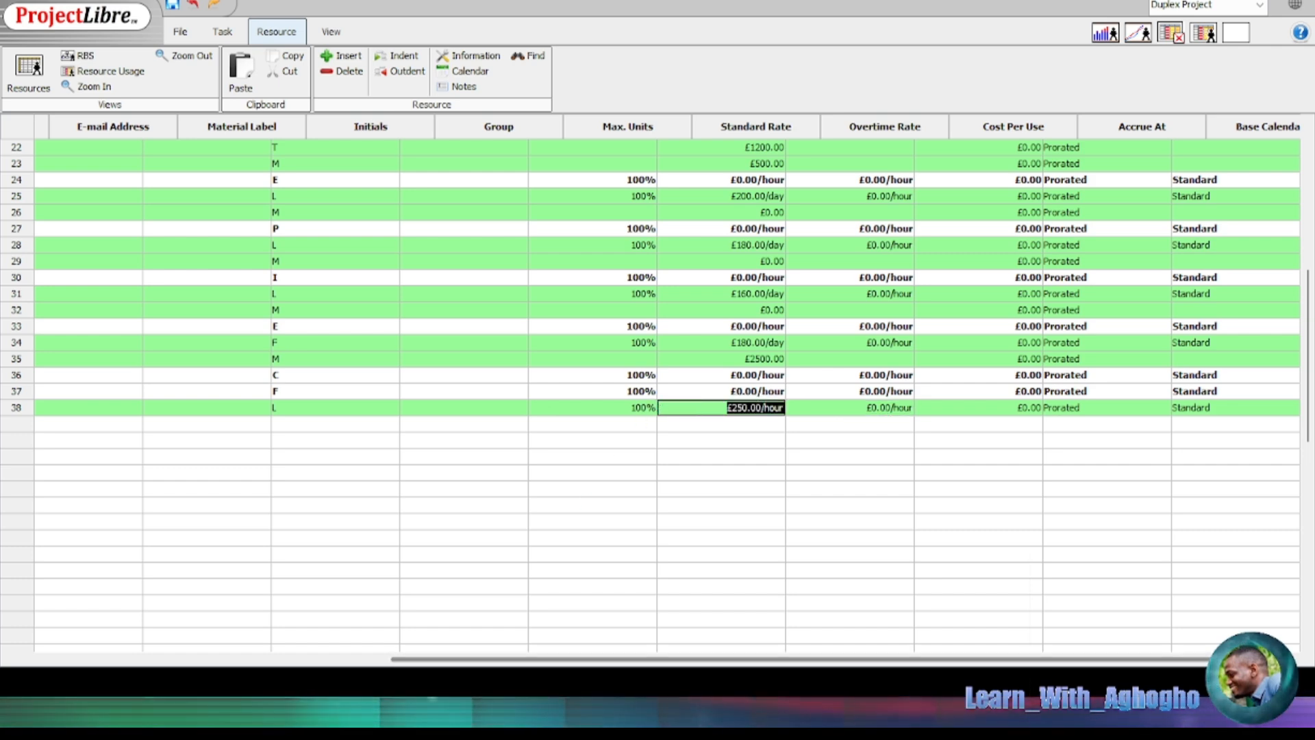
pyautogui.moveTo(474, 659); pyautogui.dragTo(132, 658)
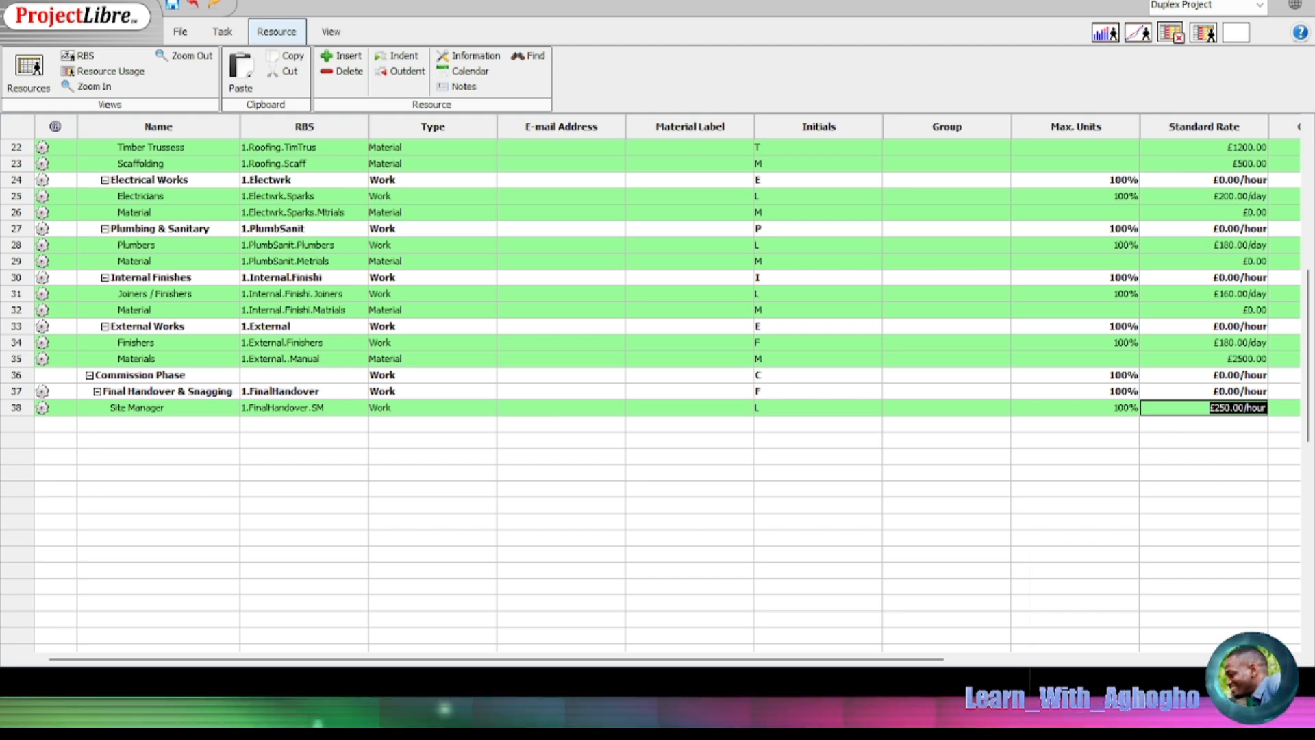
# Step: Change the Site Manager resource's type to Material
pyautogui.click(279, 408)
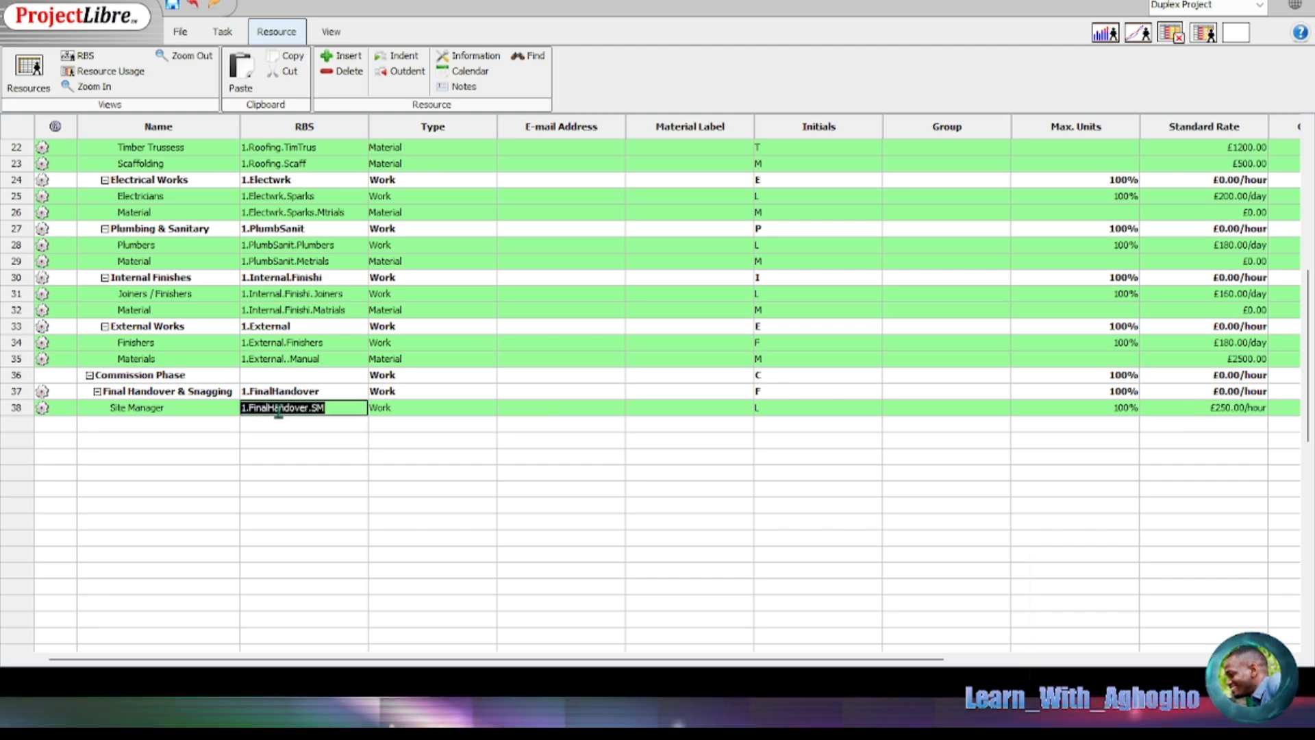
pyautogui.click(398, 409)
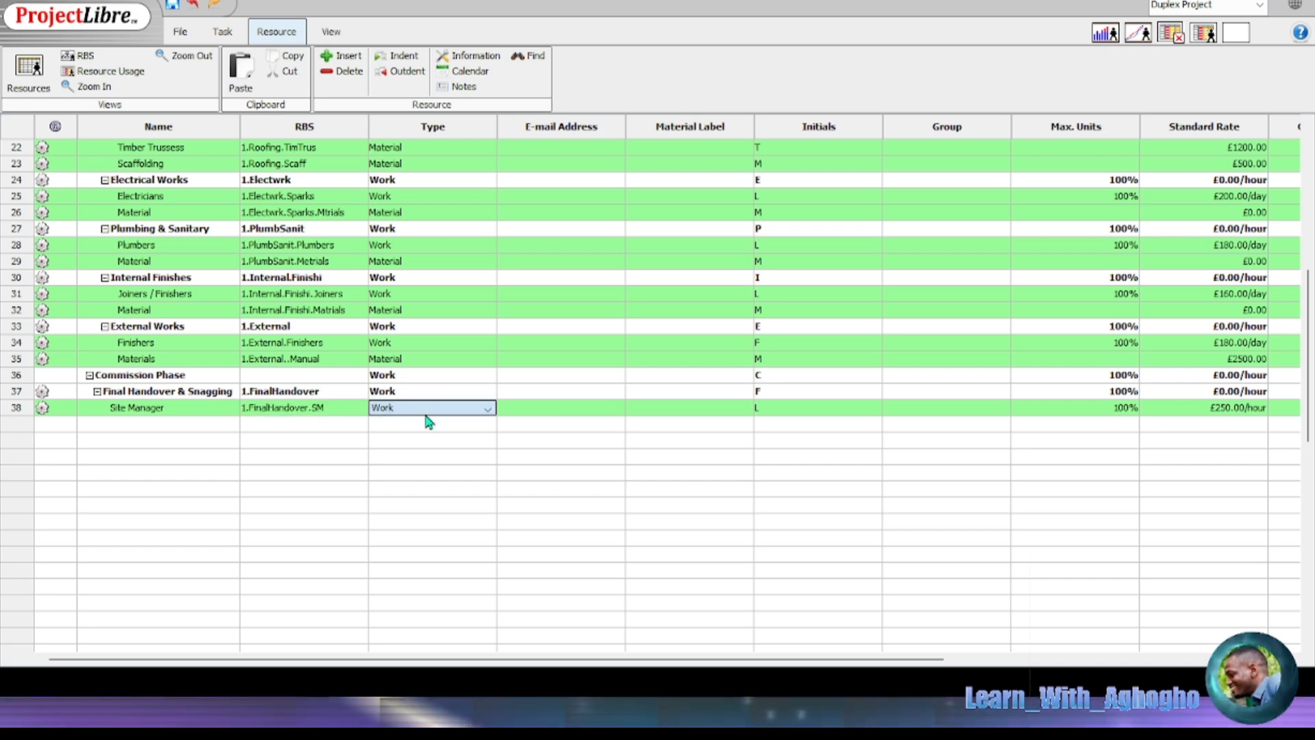
pyautogui.click(421, 430)
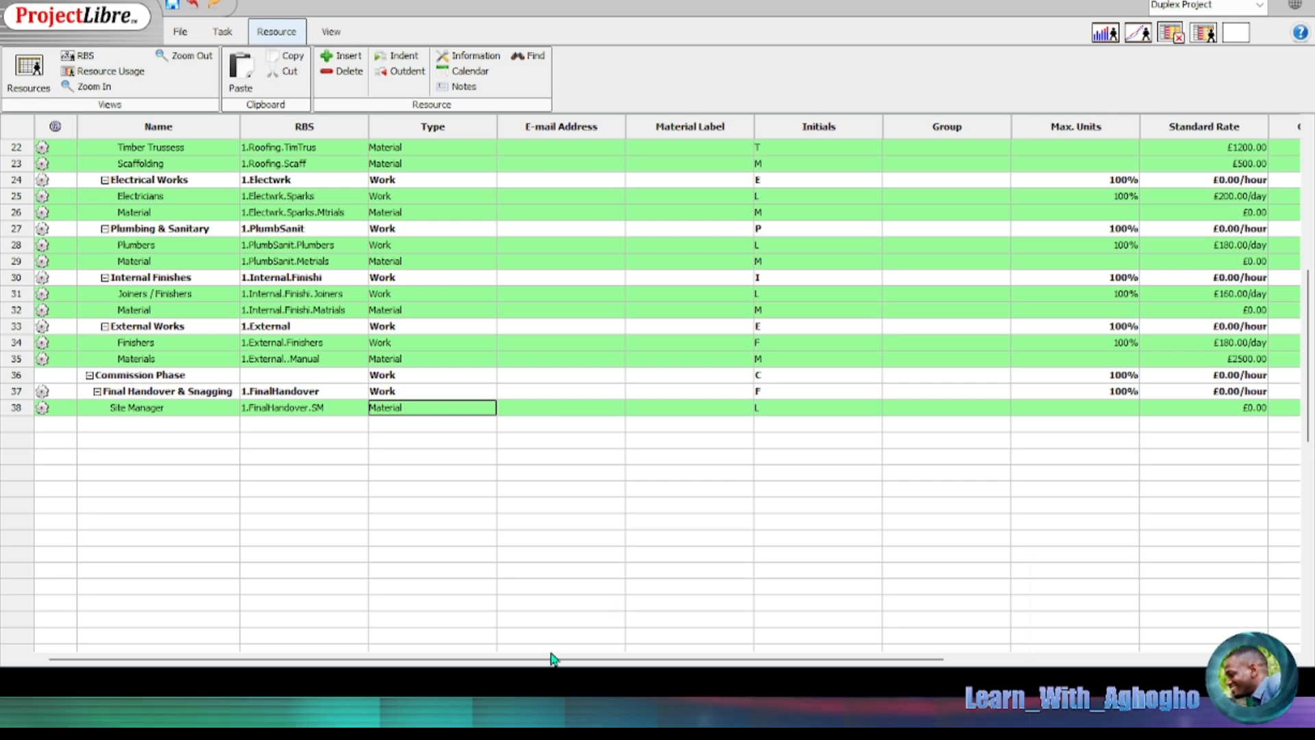
# Step: Enter a £15000 cost per use for the Site Manager
pyautogui.moveTo(552, 659); pyautogui.dragTo(925, 662)
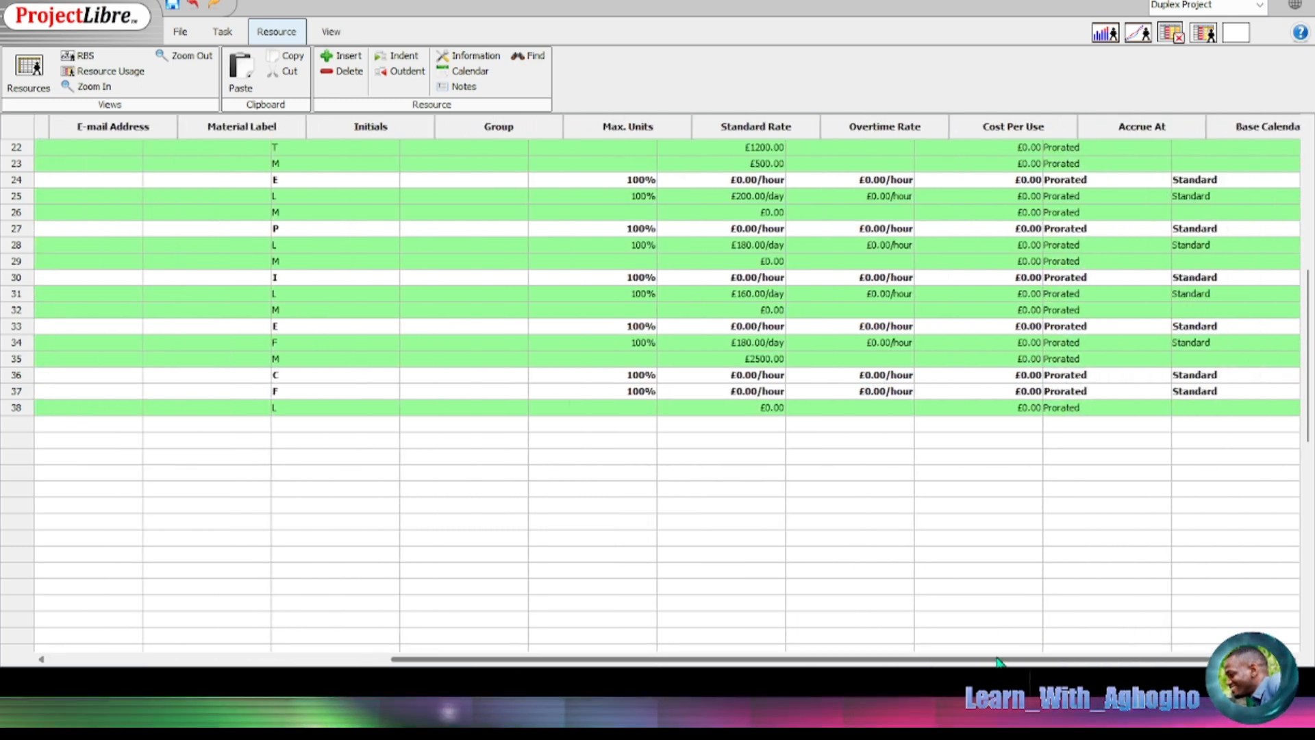
pyautogui.click(1024, 406)
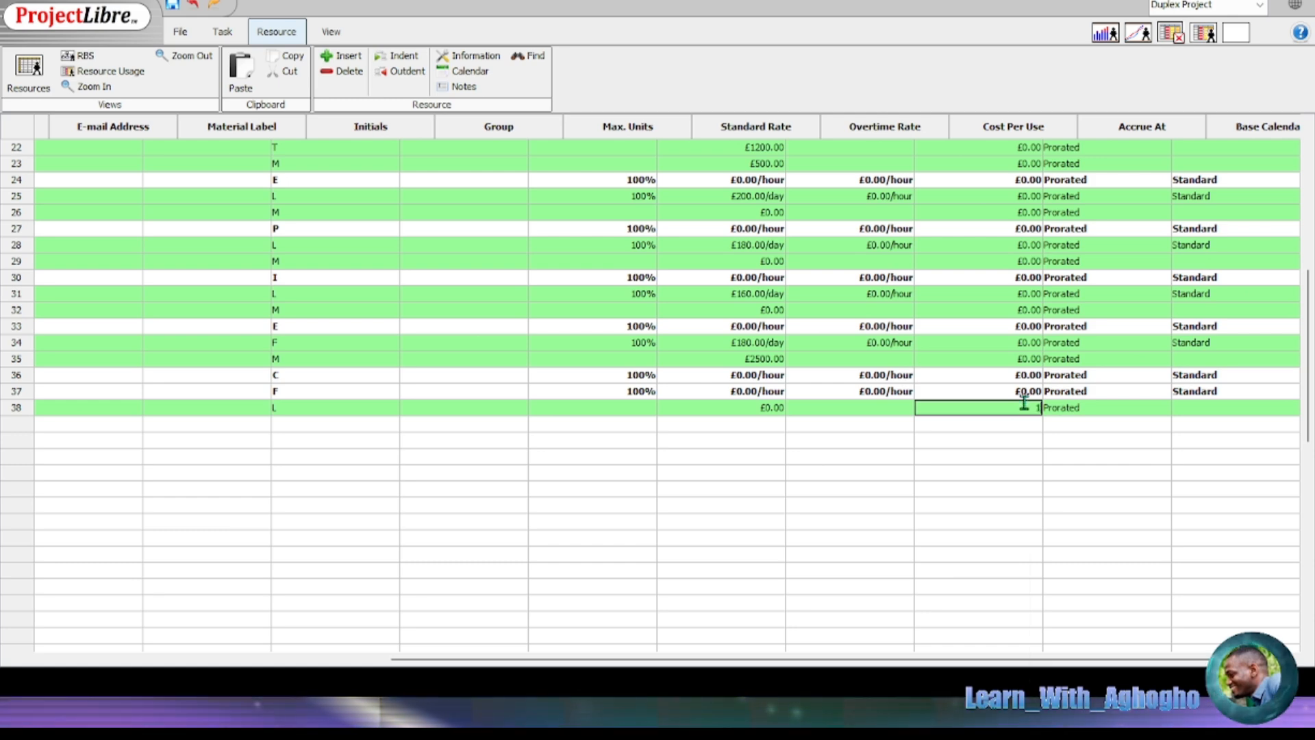
pyautogui.write('15000')
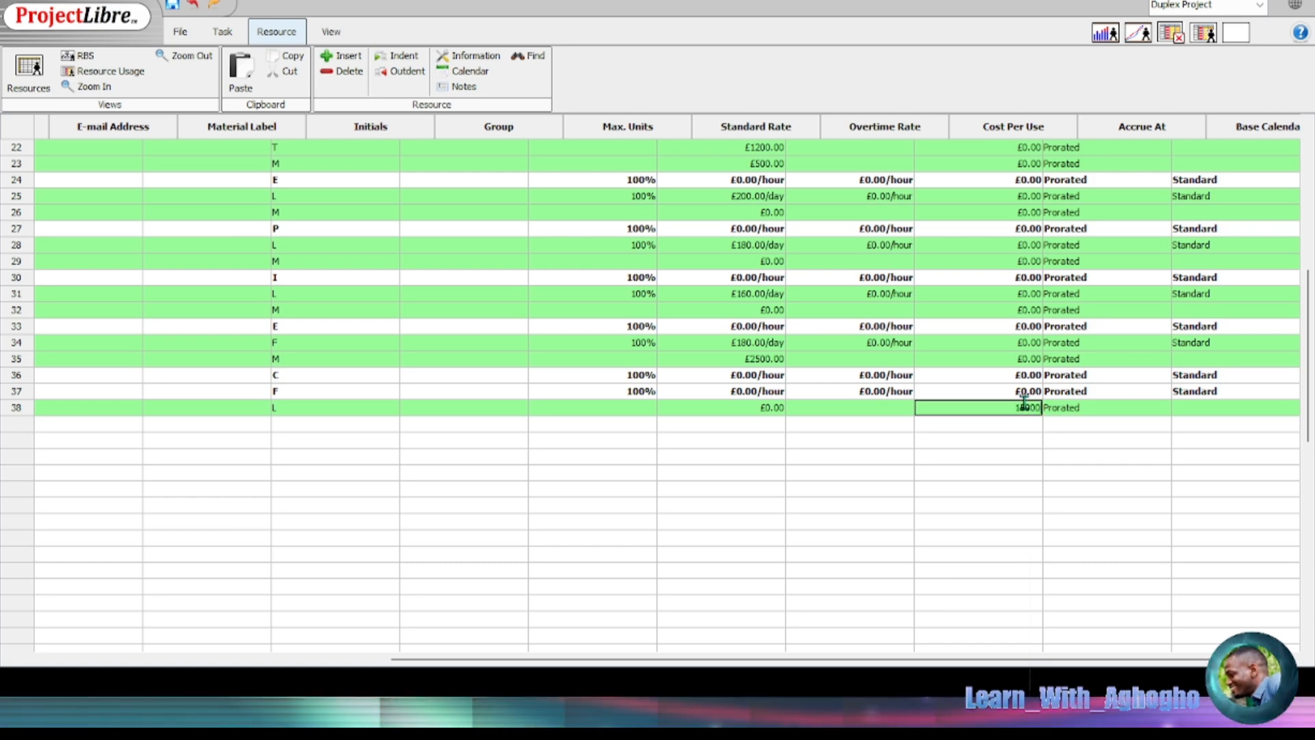
pyautogui.click(1134, 457)
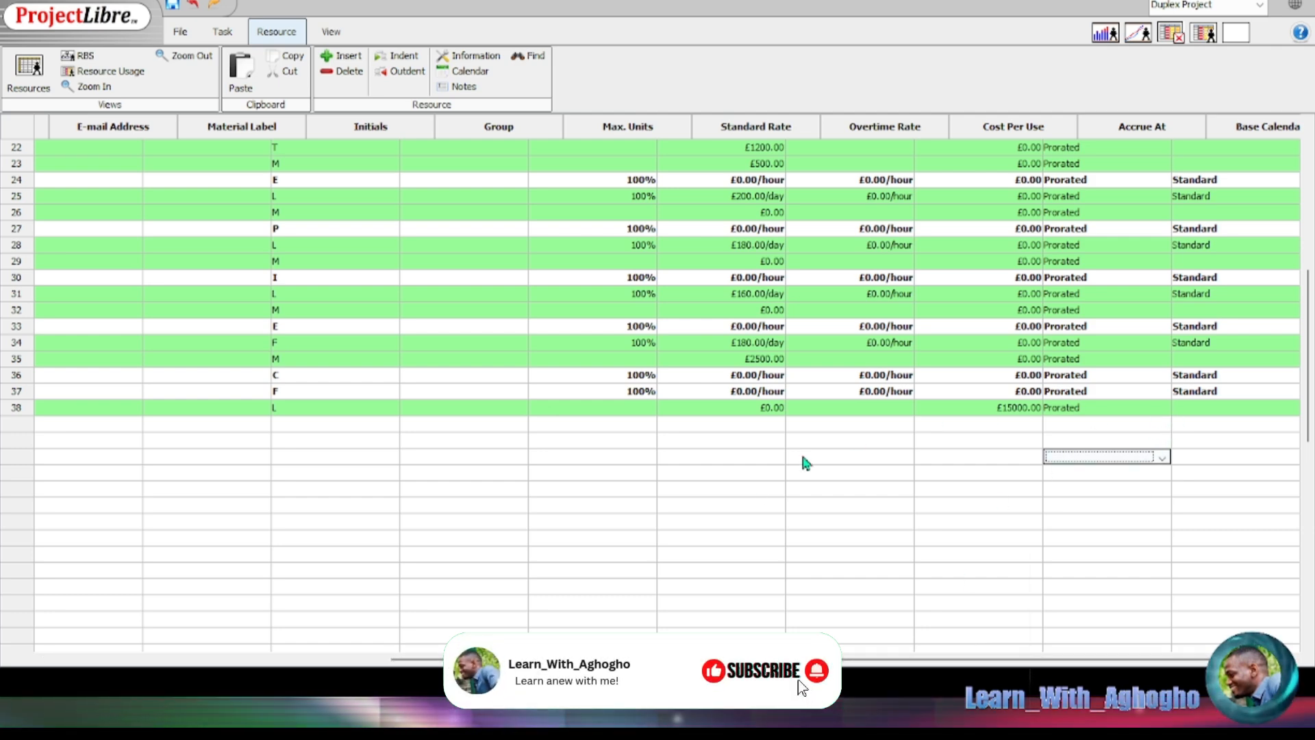
pyautogui.click(103, 661)
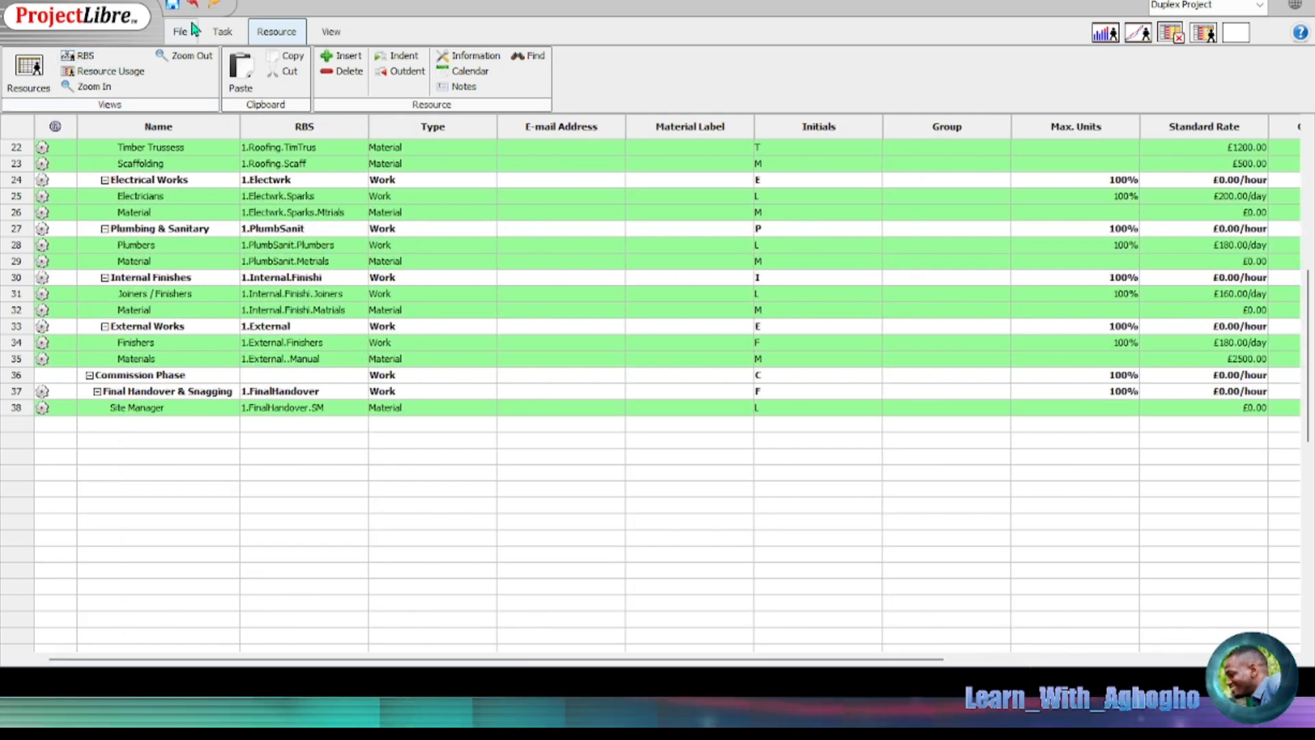
pyautogui.click(222, 32)
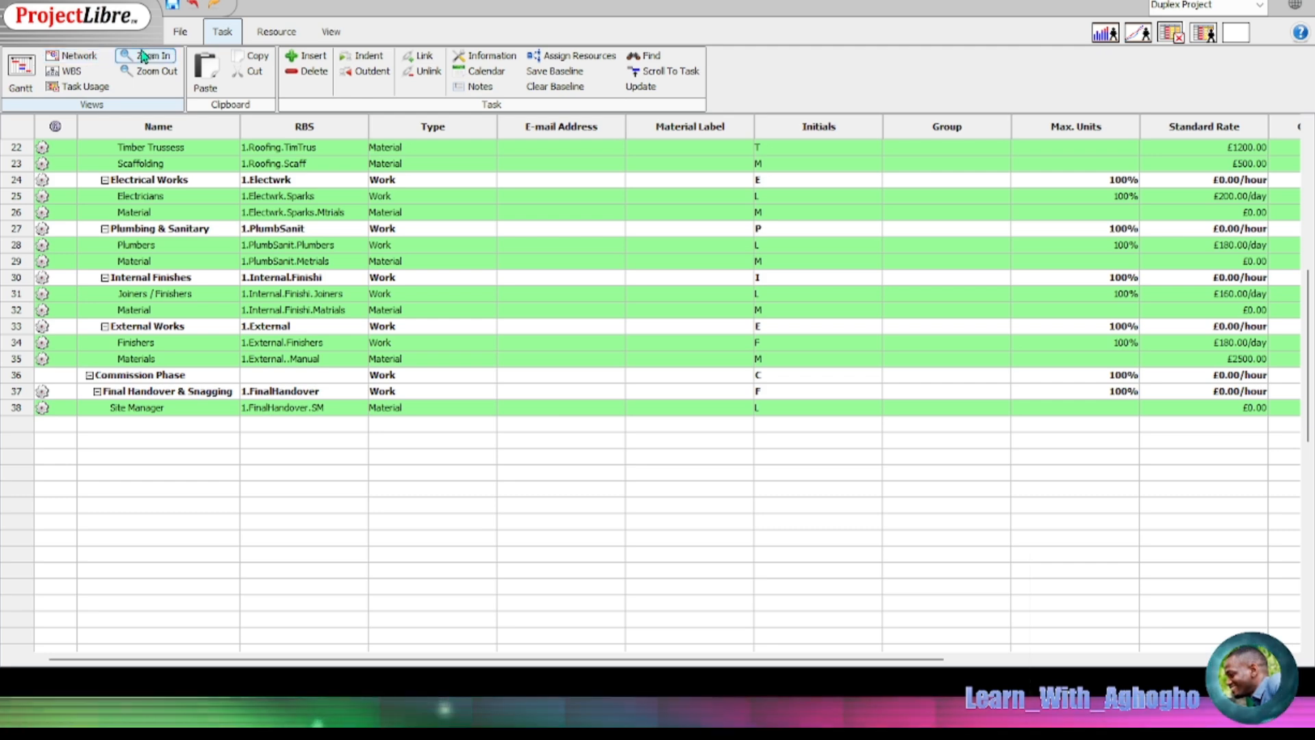
pyautogui.click(71, 72)
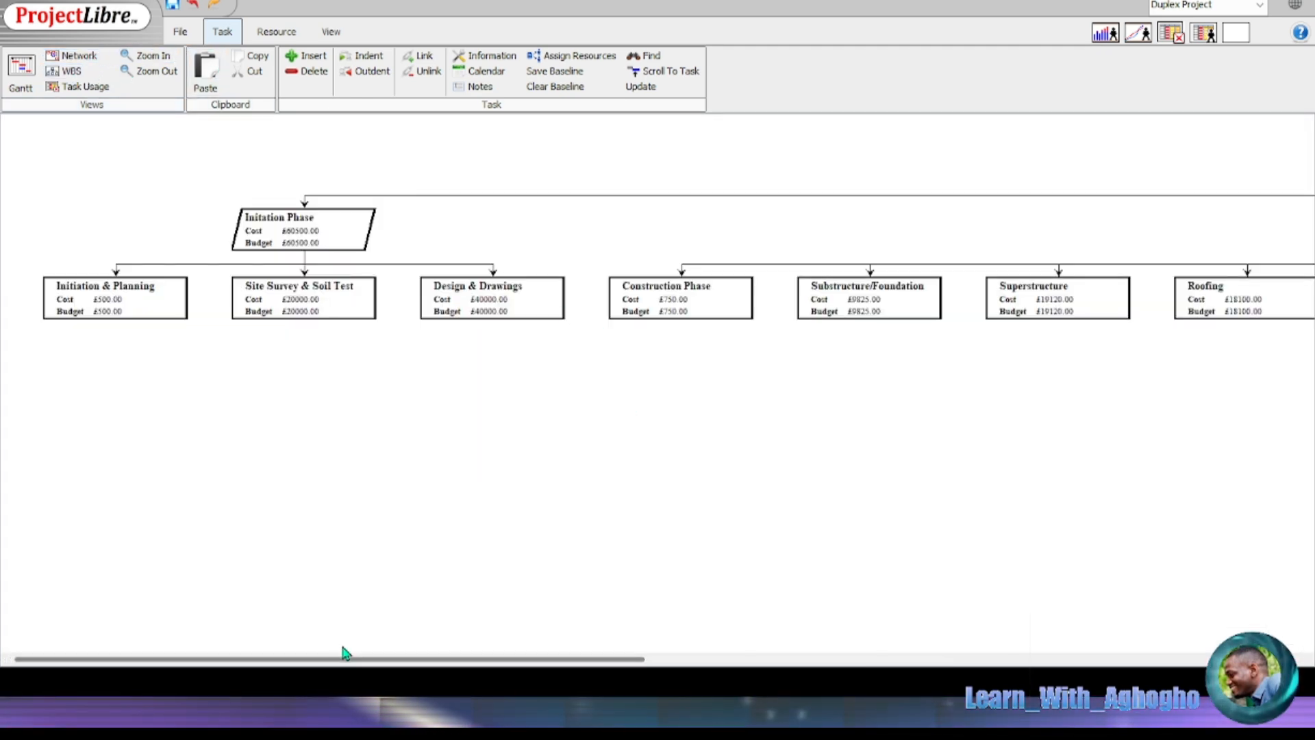
pyautogui.moveTo(343, 652); pyautogui.dragTo(771, 653)
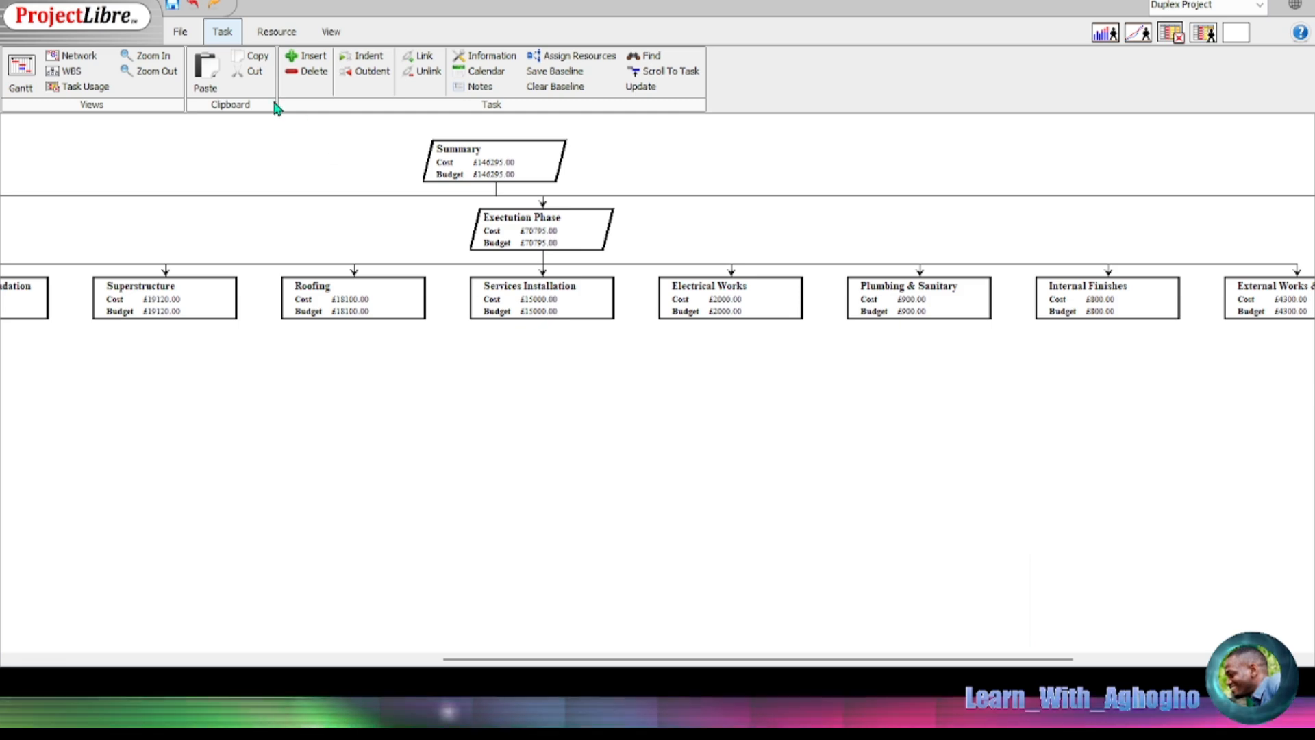
pyautogui.click(24, 86)
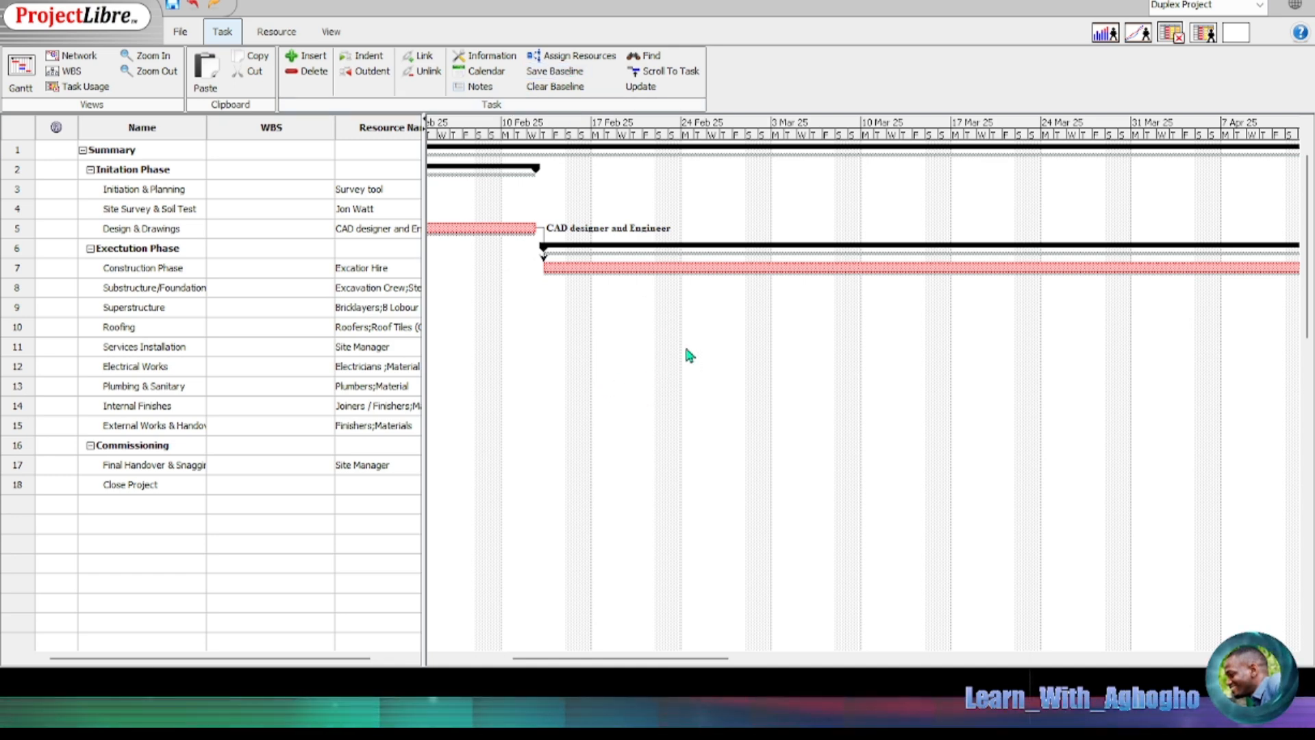
pyautogui.click(67, 72)
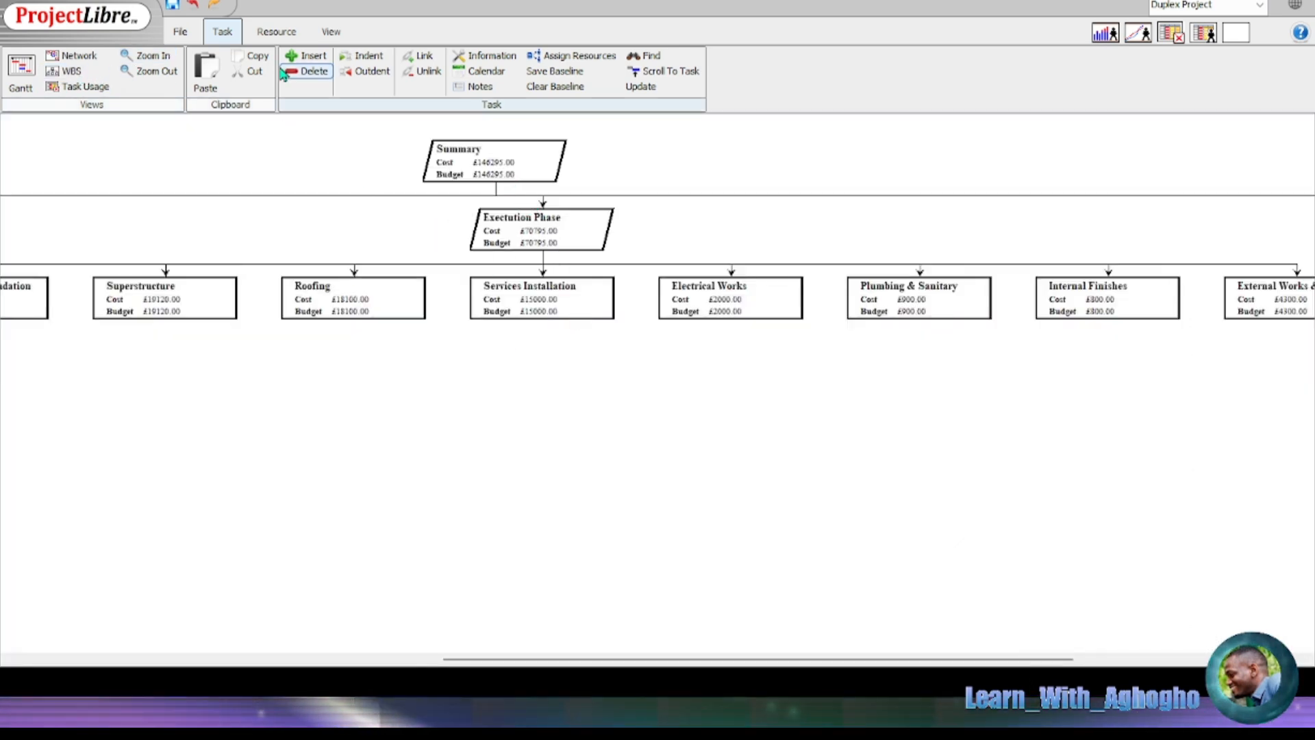
pyautogui.click(277, 35)
pyautogui.click(29, 69)
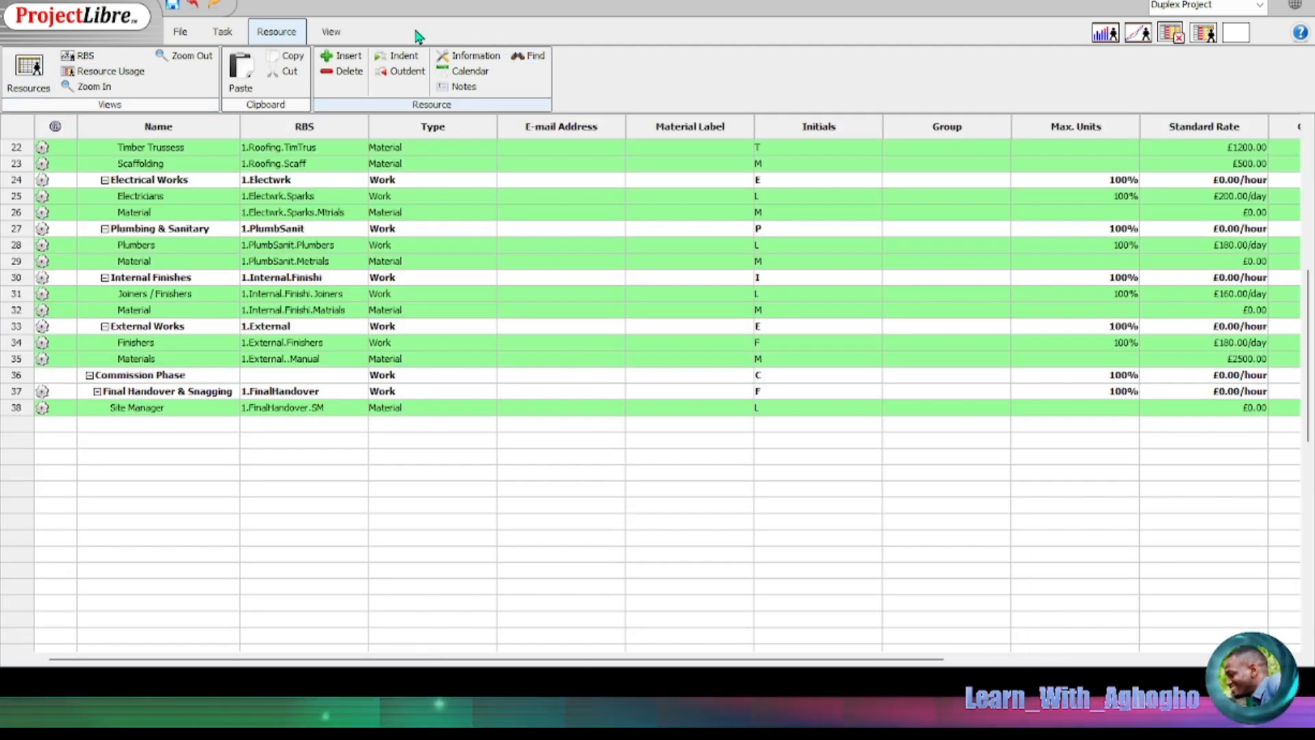
# Step: Open the Project Details report from the View menu and zoom it to 175%
pyautogui.click(331, 31)
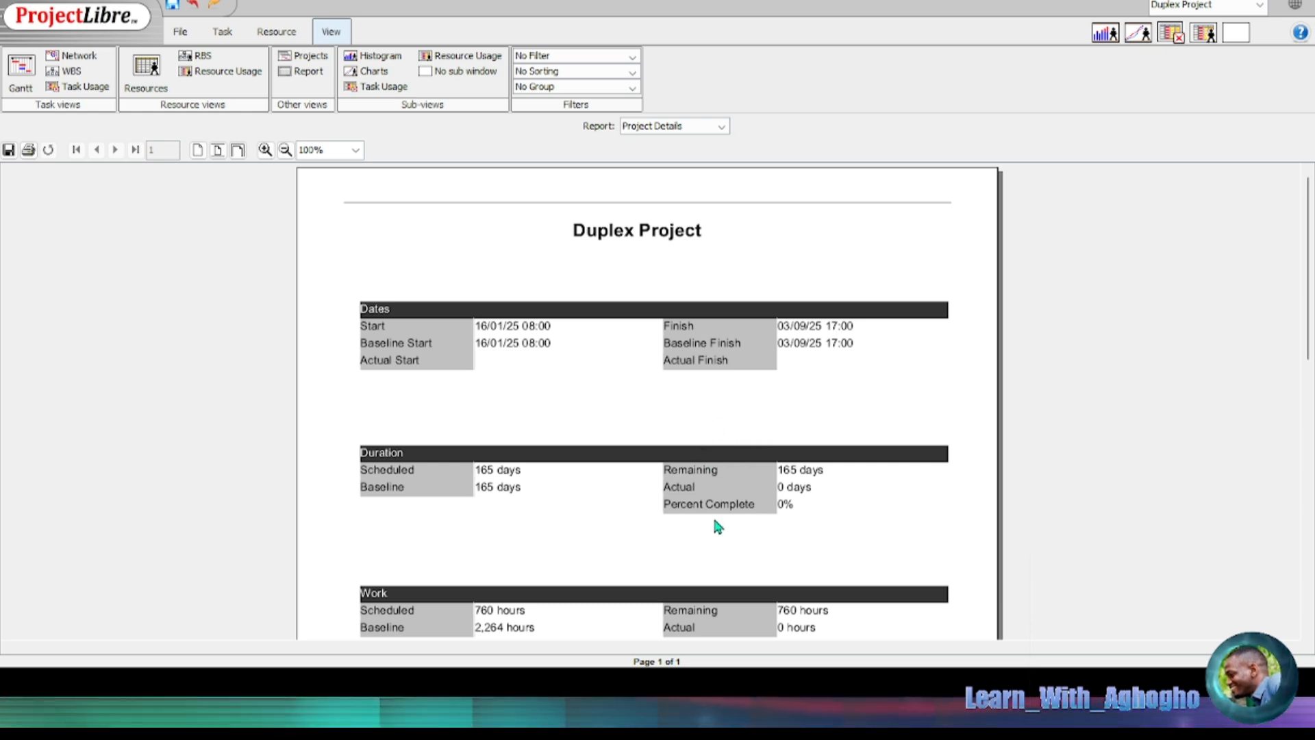
pyautogui.click(285, 150)
pyautogui.click(266, 150)
pyautogui.click(265, 150)
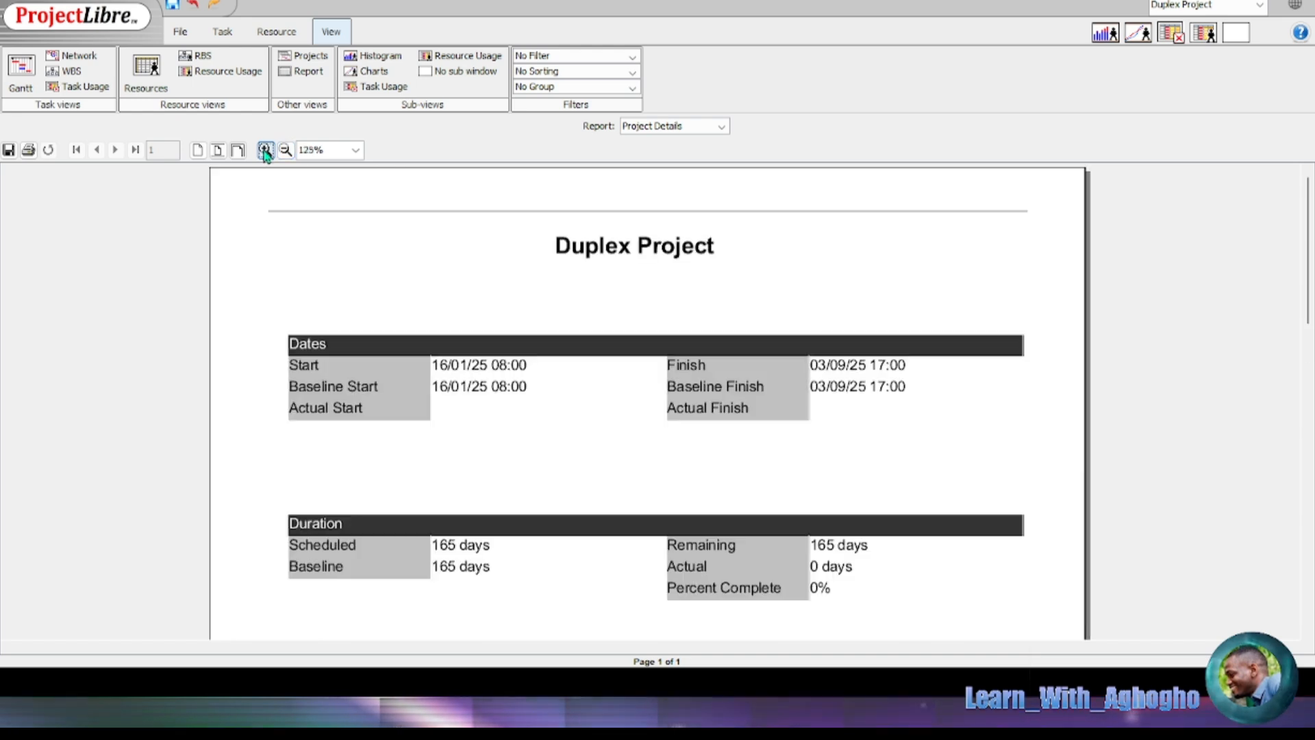
pyautogui.click(265, 150)
pyautogui.click(265, 150)
# Step: Scroll through the report's Dates, Duration, Work and Costs sections to review the £146,295.00 cost
pyautogui.scroll(-2, 668, 344)
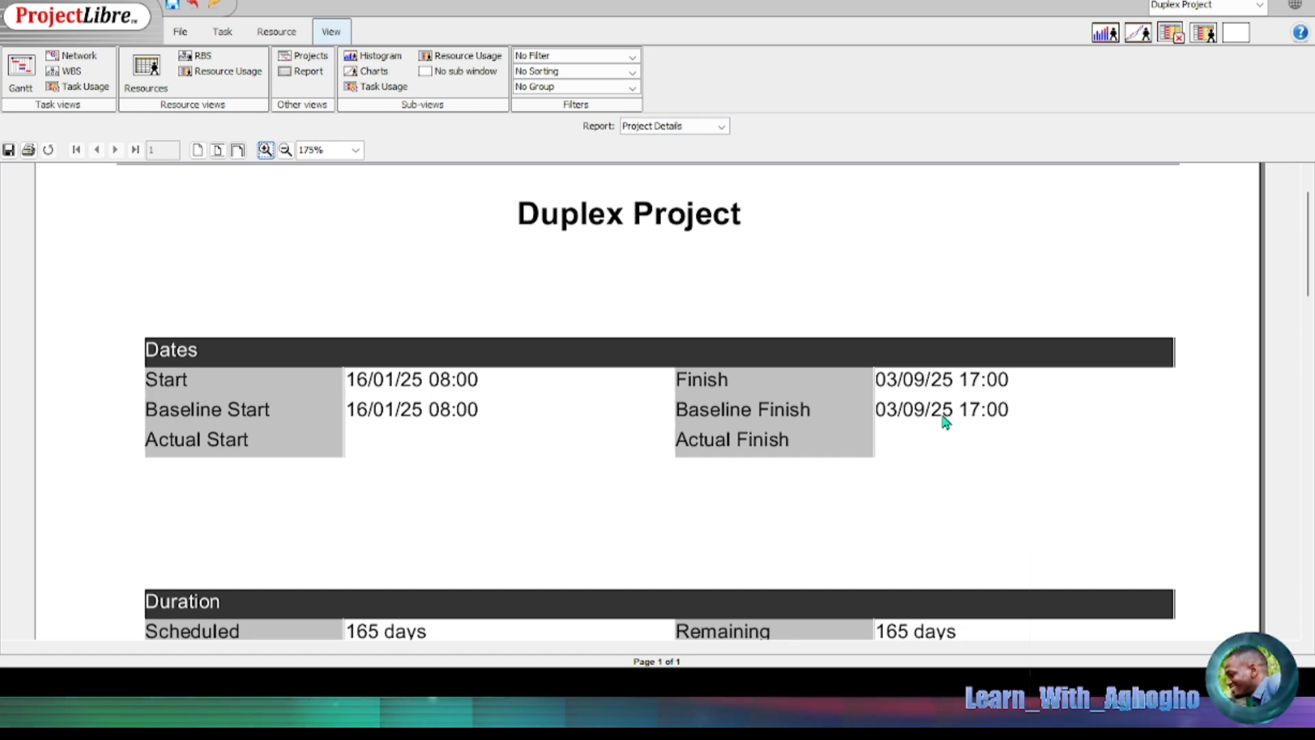
pyautogui.scroll(-1, 945, 410)
pyautogui.scroll(-1, 948, 406)
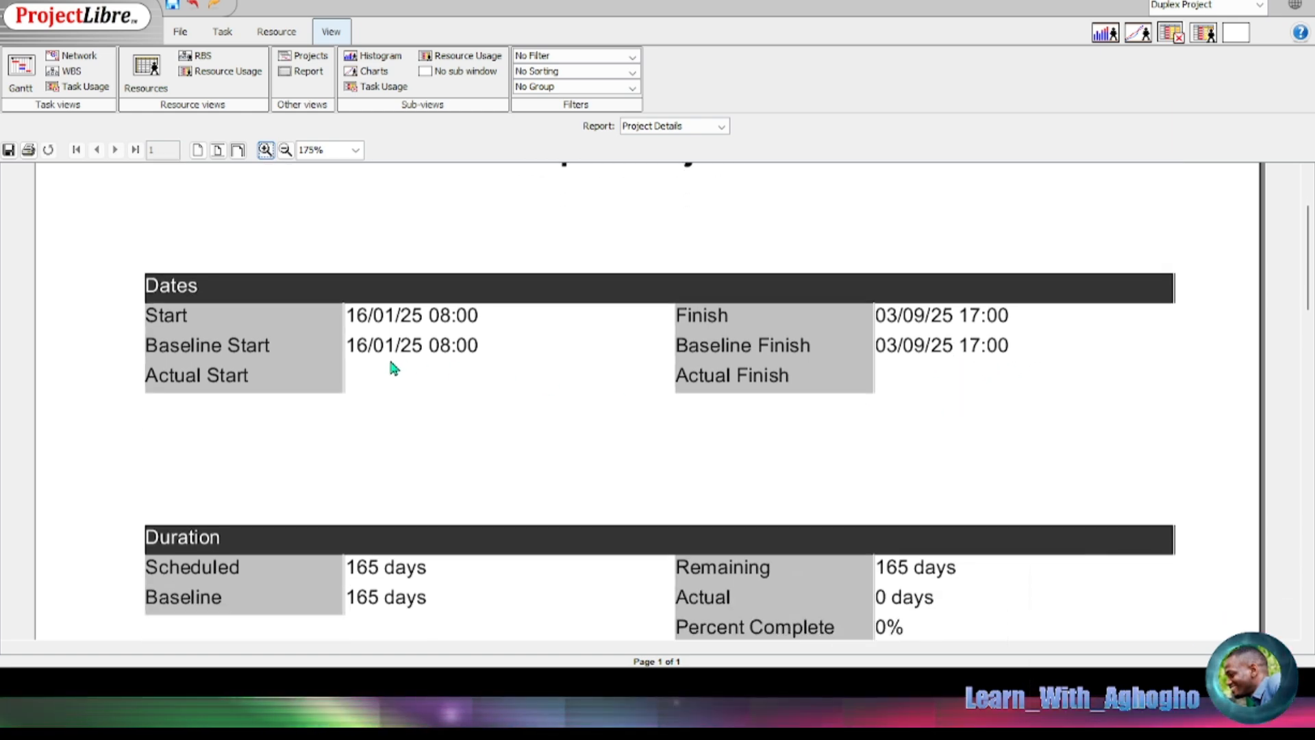
pyautogui.scroll(-3, 464, 353)
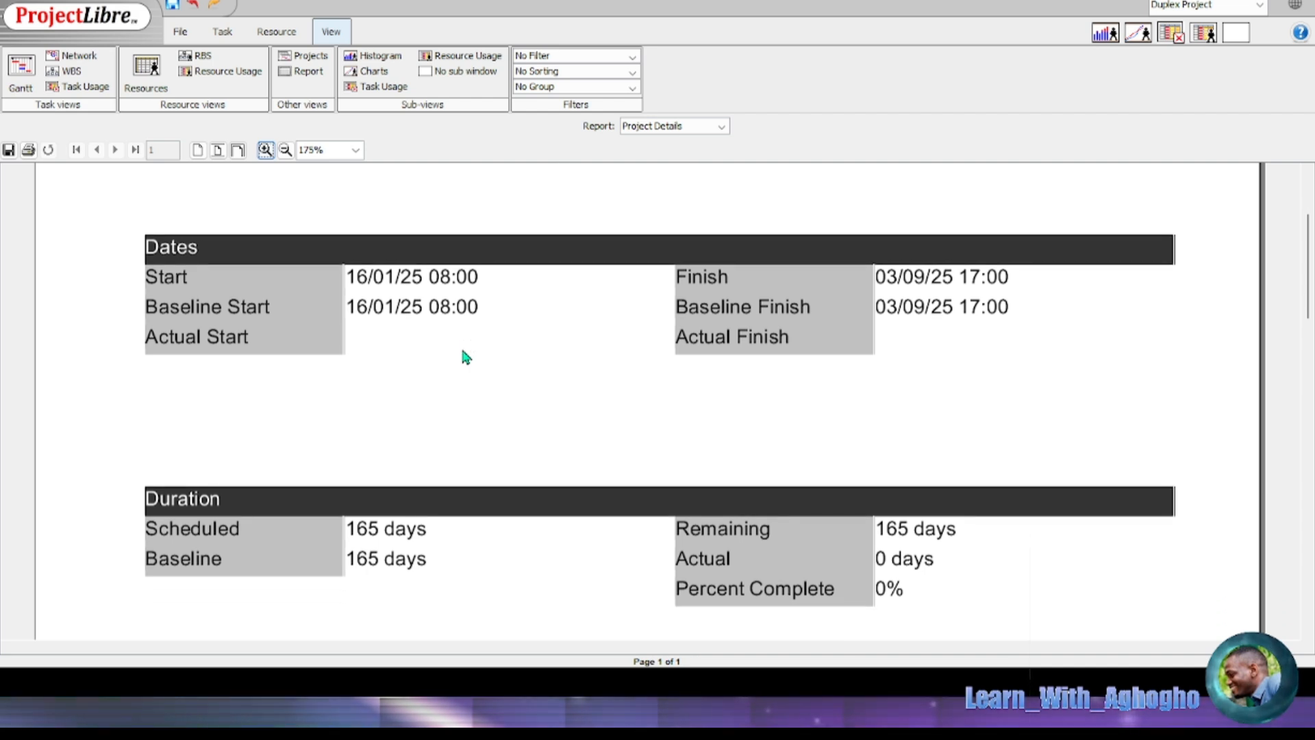
pyautogui.scroll(-1, 491, 380)
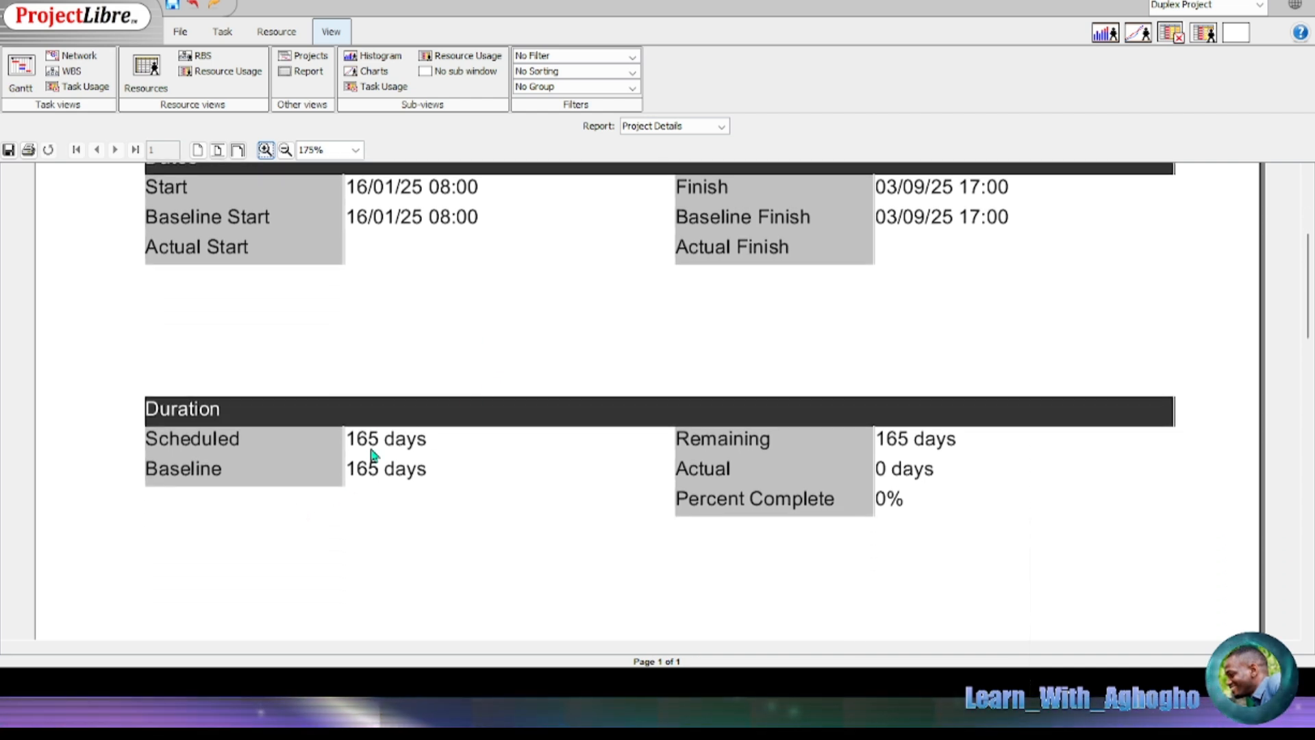
pyautogui.scroll(-4, 578, 433)
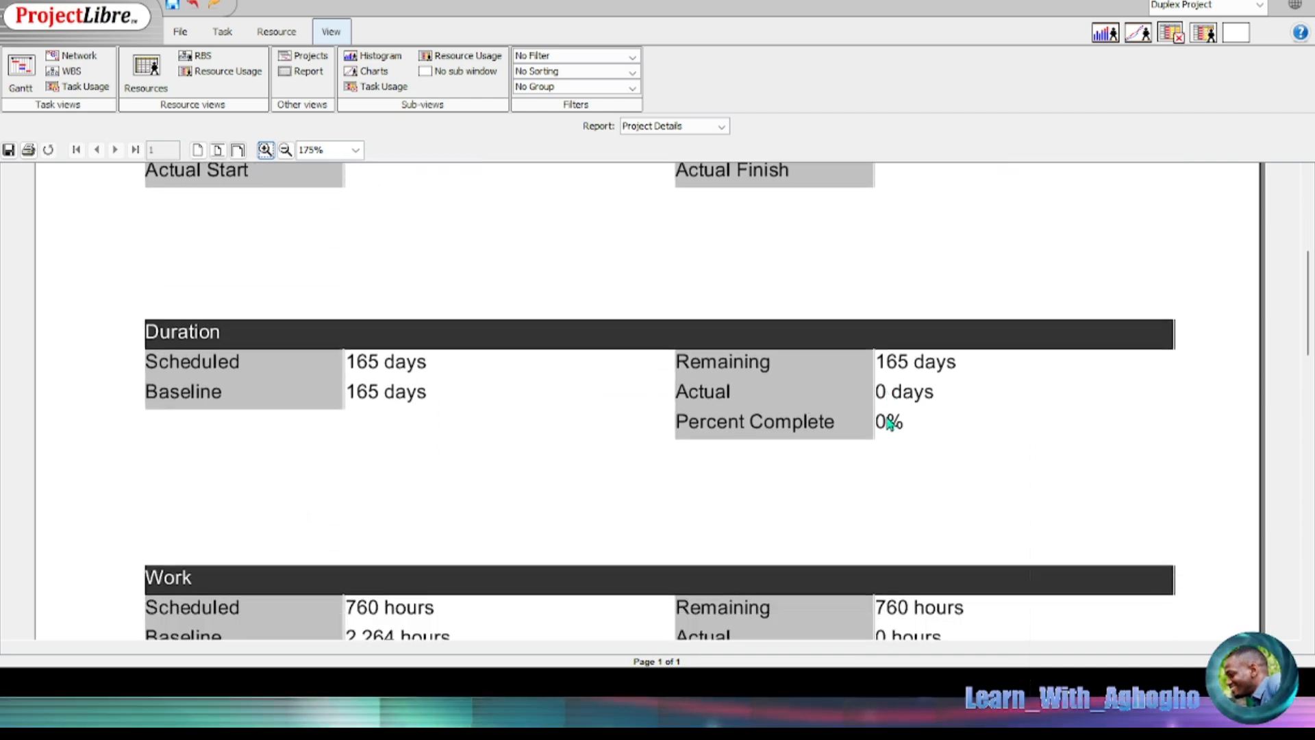
pyautogui.scroll(-2, 404, 459)
pyautogui.scroll(-5, 475, 449)
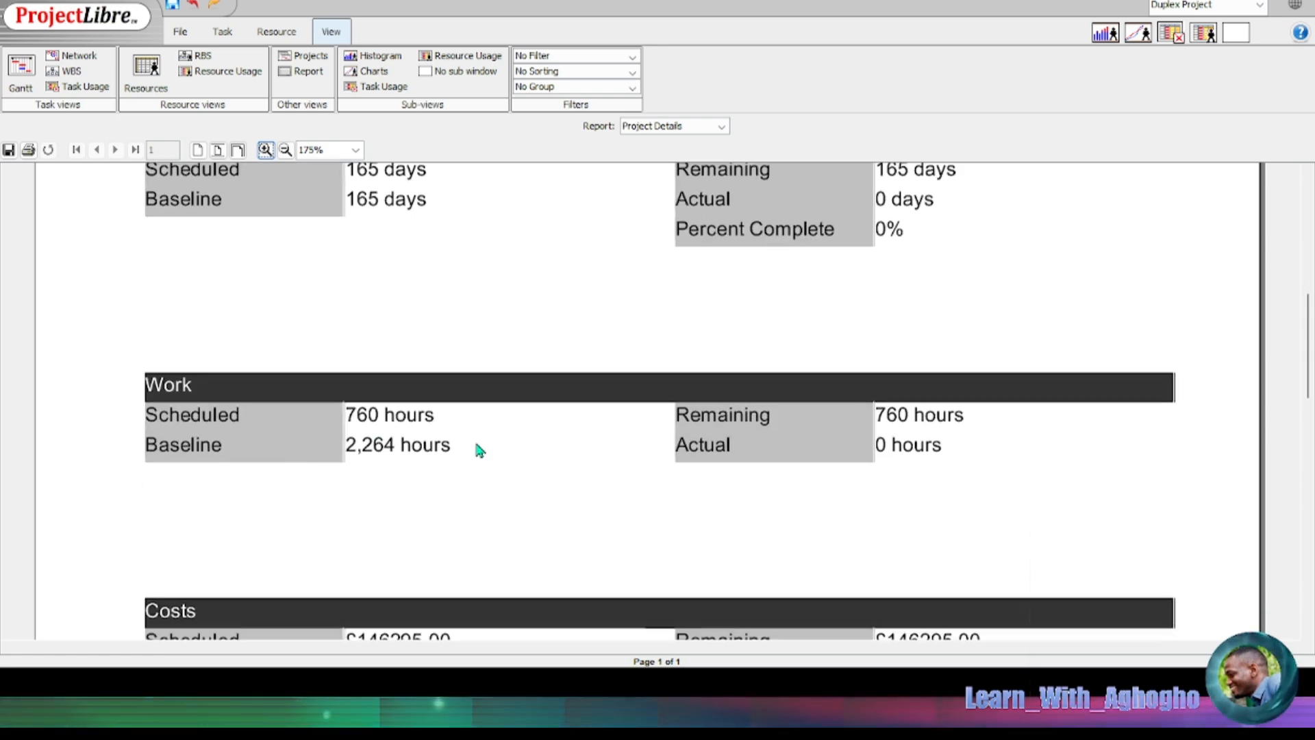
pyautogui.scroll(-2, 351, 543)
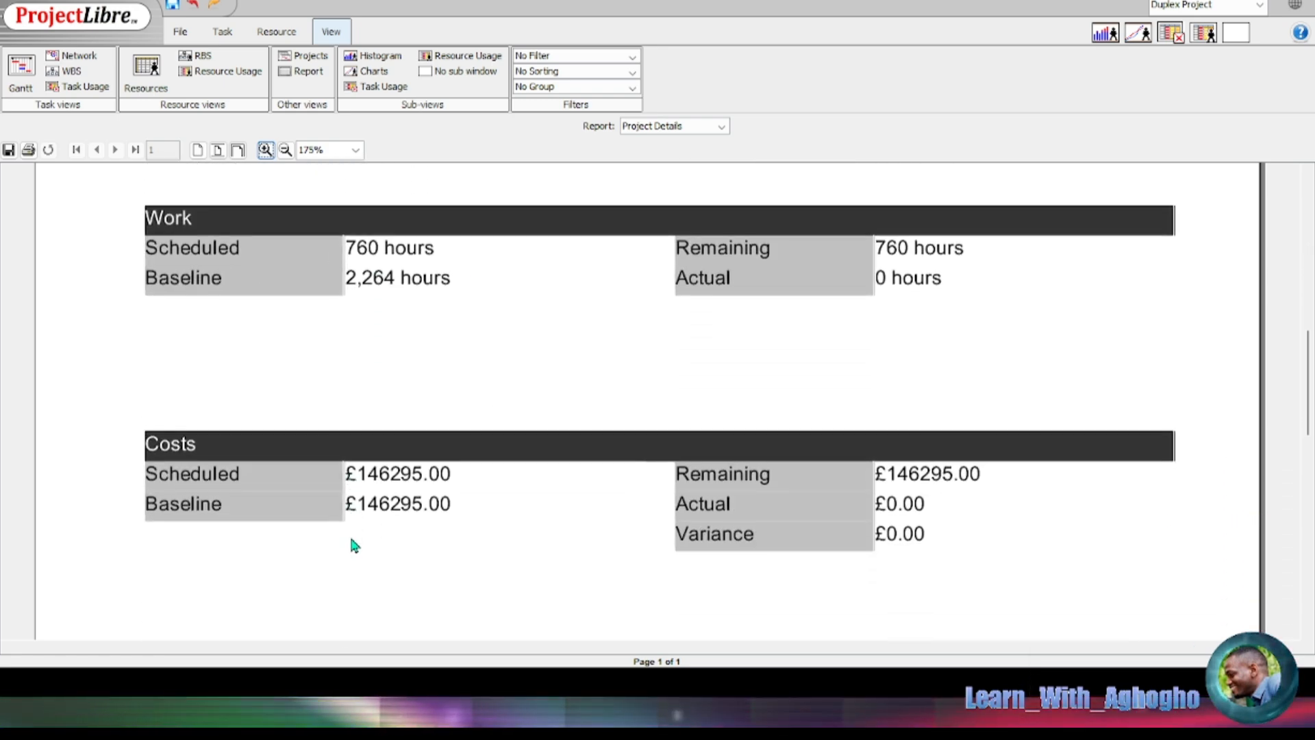
pyautogui.scroll(1, 620, 543)
pyautogui.scroll(-2, 296, 499)
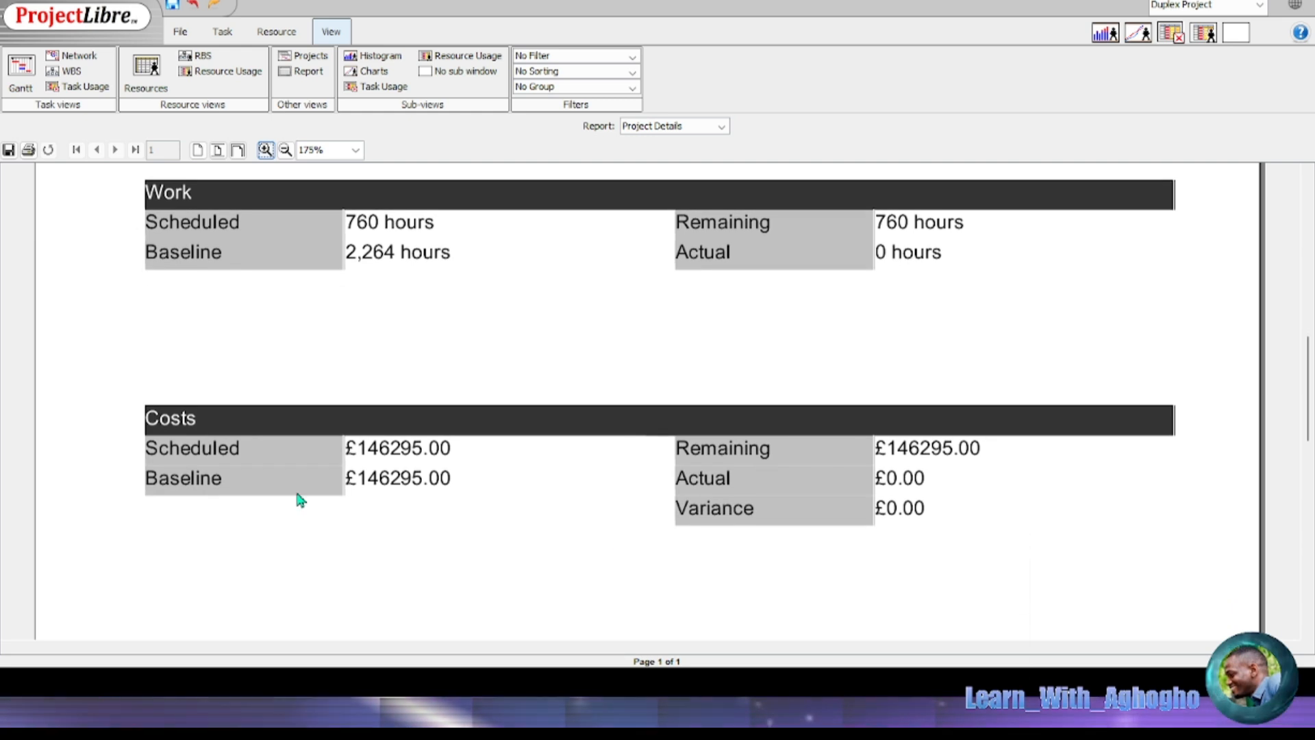
pyautogui.scroll(4, 528, 479)
pyautogui.scroll(-4, 658, 476)
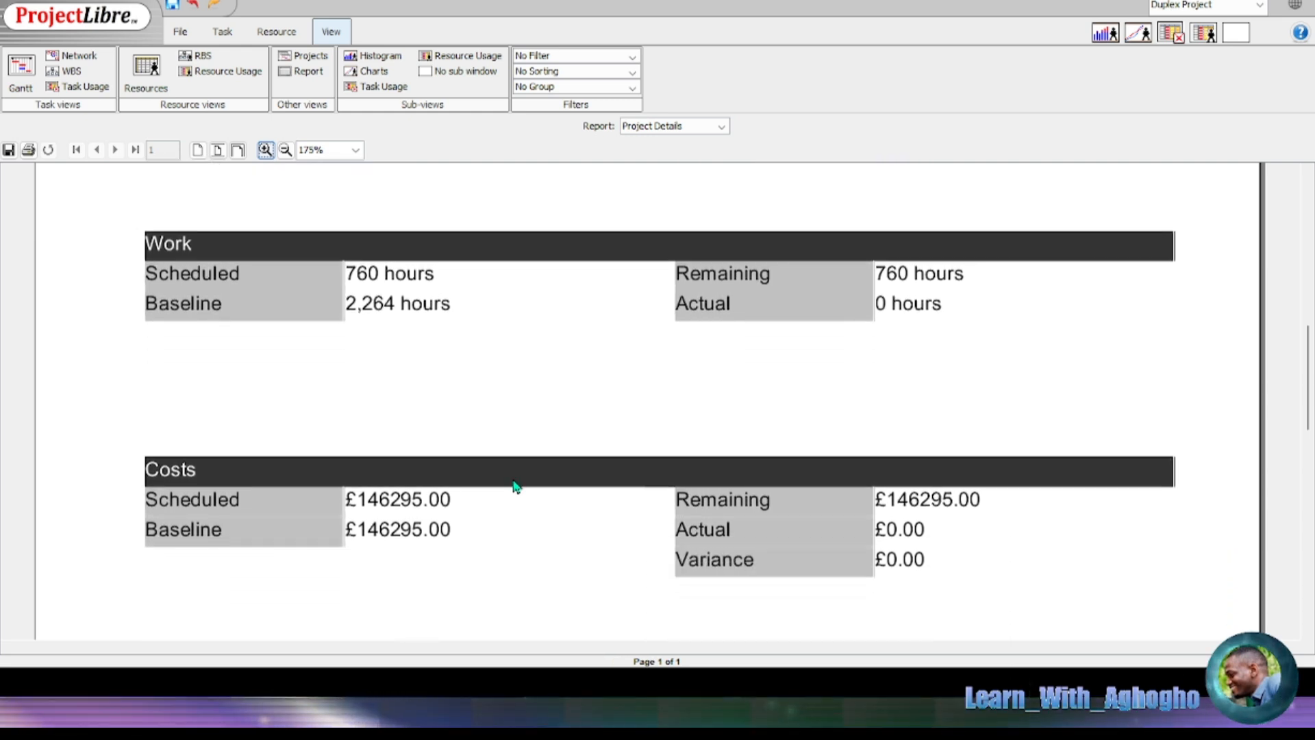
pyautogui.scroll(2, 513, 489)
pyautogui.scroll(-8, 516, 487)
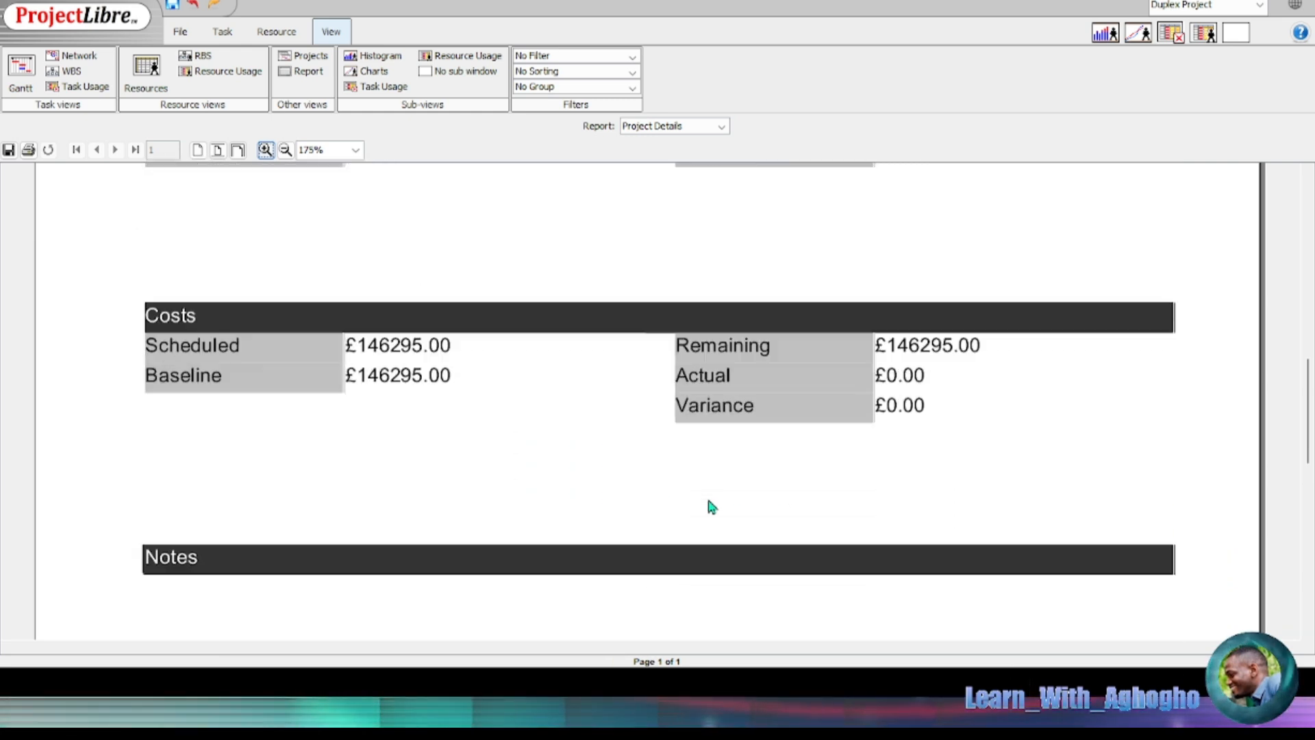
pyautogui.scroll(-10, 694, 500)
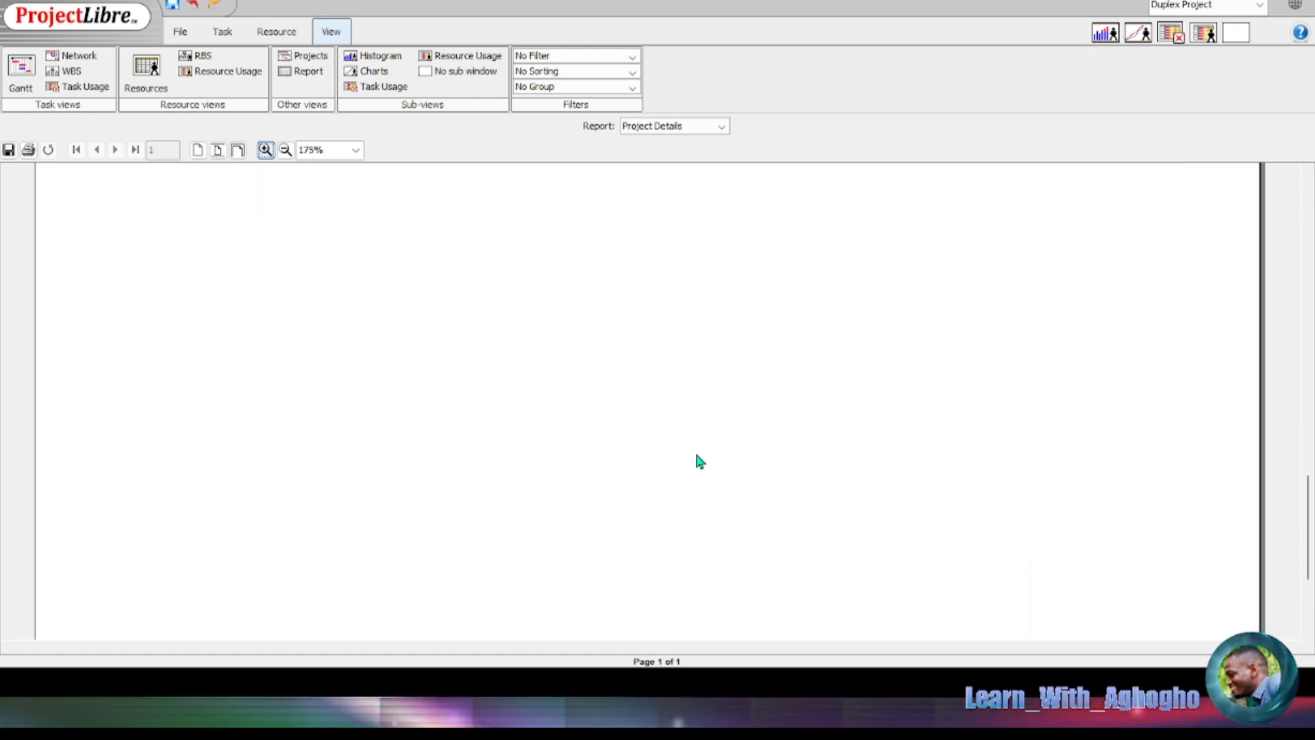
pyautogui.scroll(11, 1080, 367)
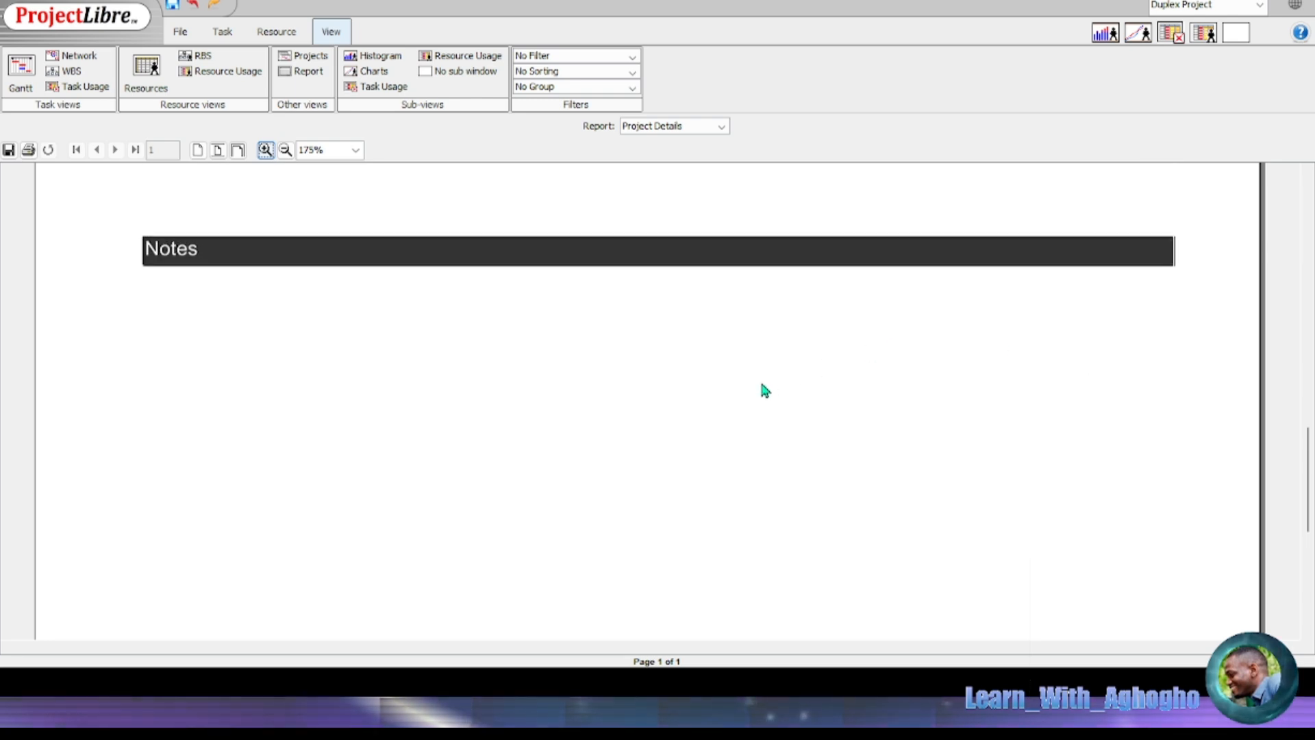
pyautogui.scroll(6, 620, 377)
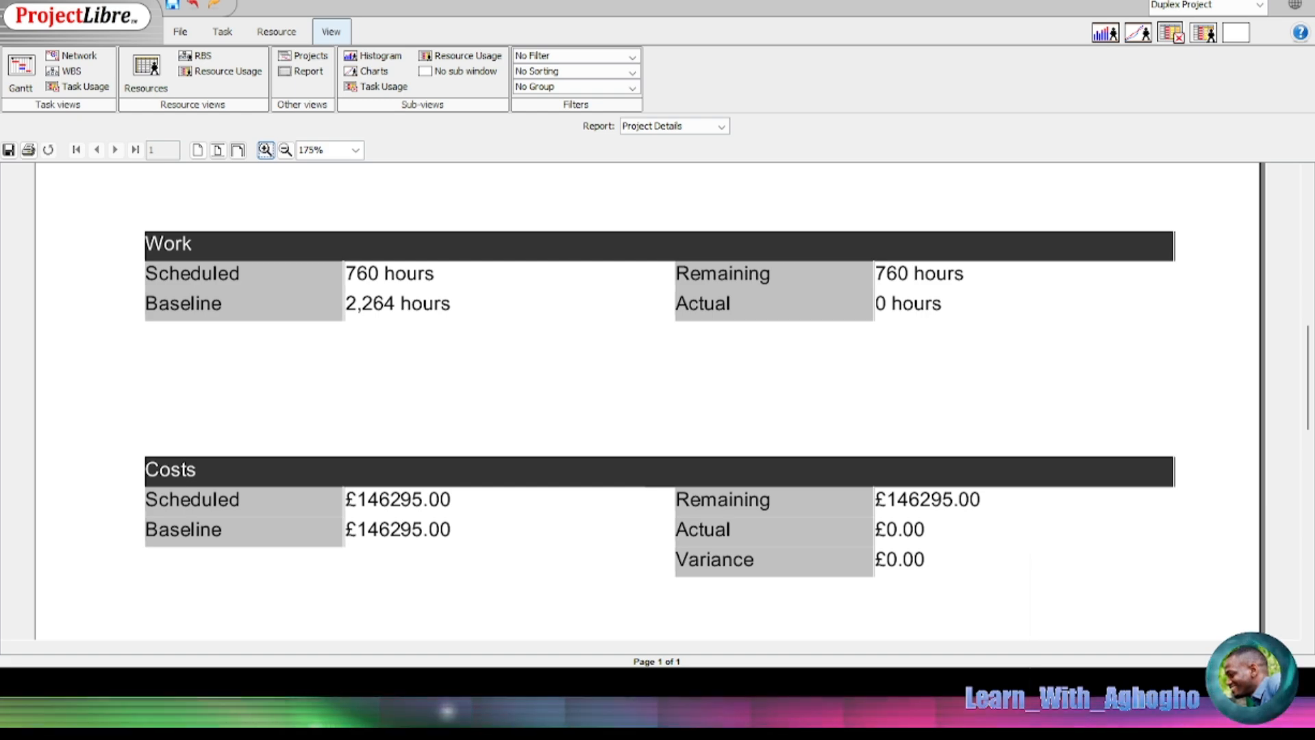
pyautogui.scroll(4, 1057, 382)
pyautogui.scroll(12, 726, 360)
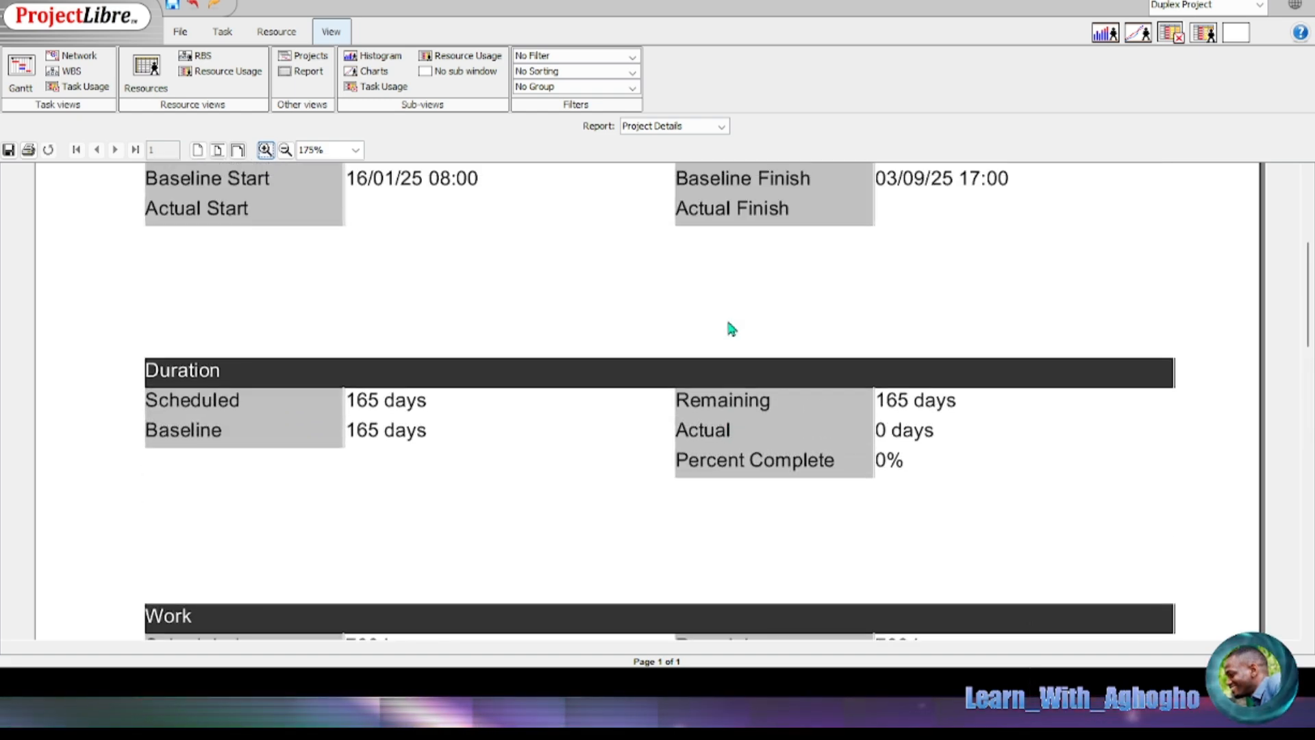